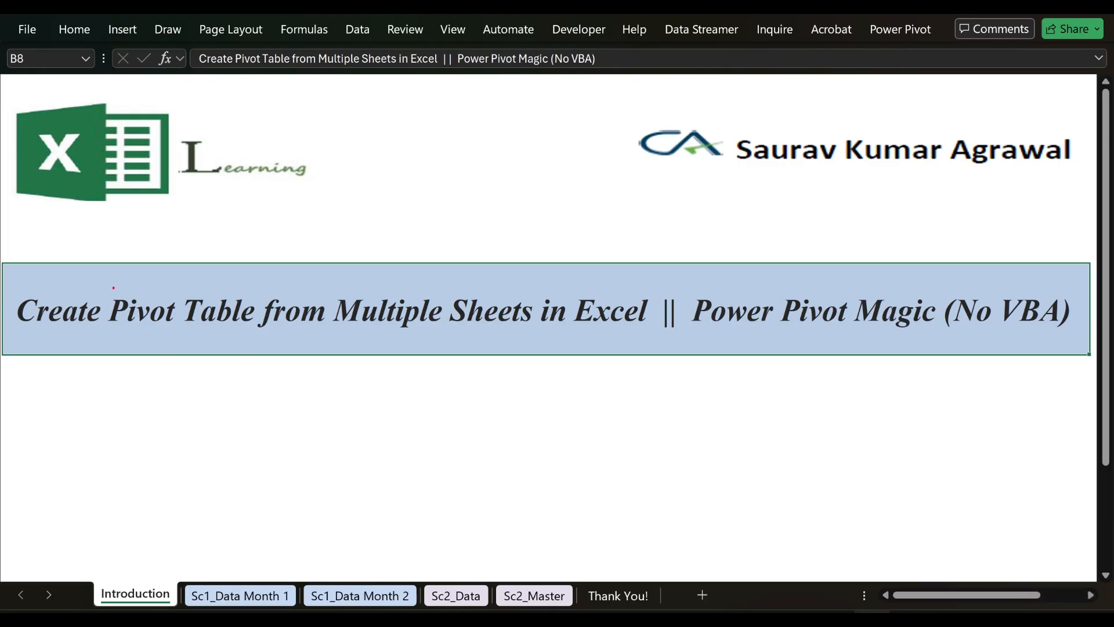
pyautogui.moveTo(103, 288)
pyautogui.mouseDown()
pyautogui.moveTo(266, 341)
pyautogui.moveTo(258, 342)
pyautogui.mouseUp()
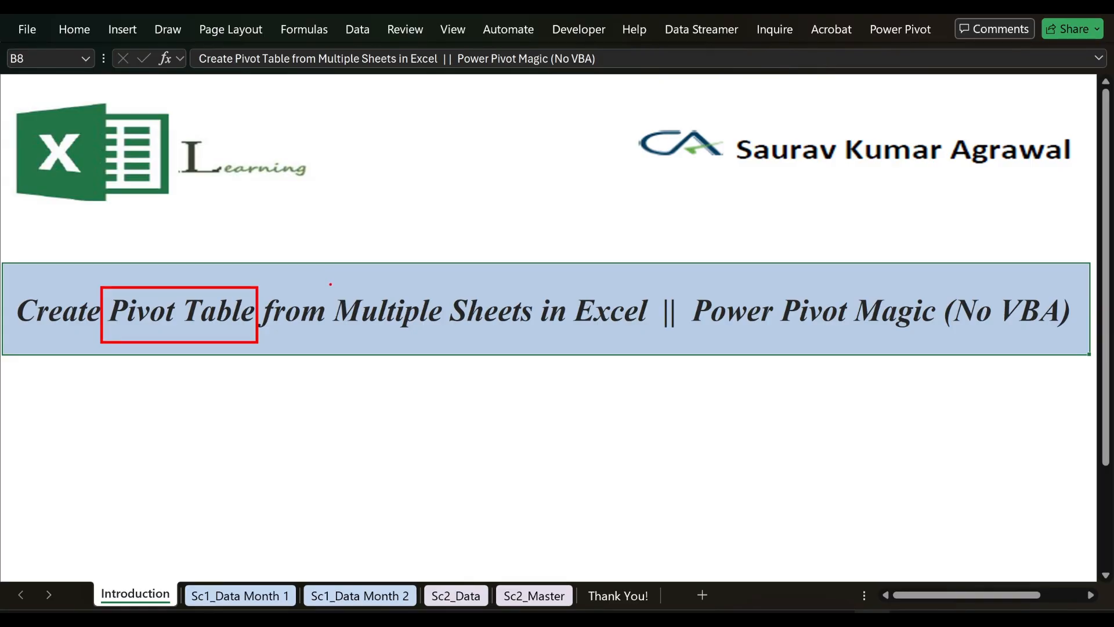
pyautogui.moveTo(330, 287)
pyautogui.mouseDown()
pyautogui.moveTo(368, 337)
pyautogui.moveTo(540, 346)
pyautogui.mouseUp()
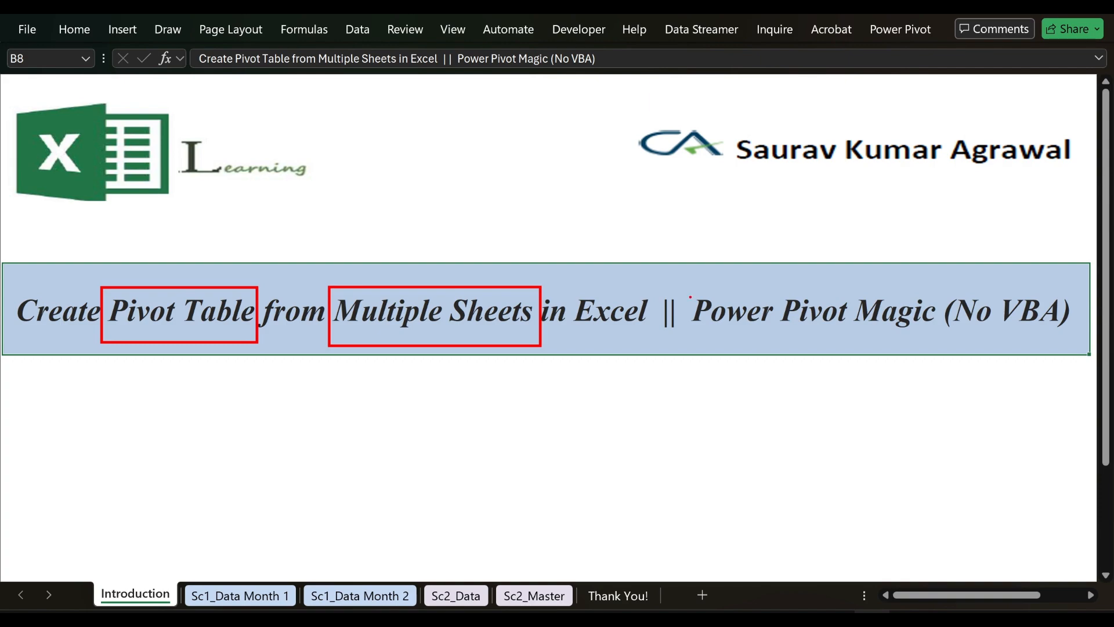
pyautogui.moveTo(692, 289)
pyautogui.mouseDown()
pyautogui.moveTo(850, 346)
pyautogui.moveTo(1078, 338)
pyautogui.mouseUp()
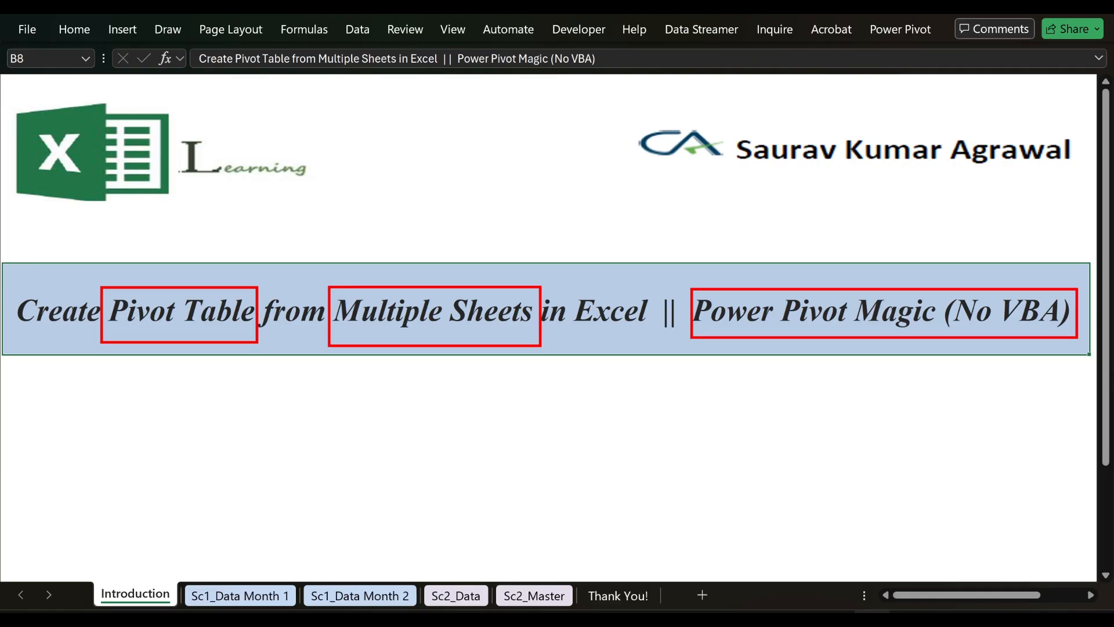
# - Examine the header row and the Month column of the table on the Sc1_Data Month 1 sheet
pyautogui.hotkey('ctrl', 'pagedown')
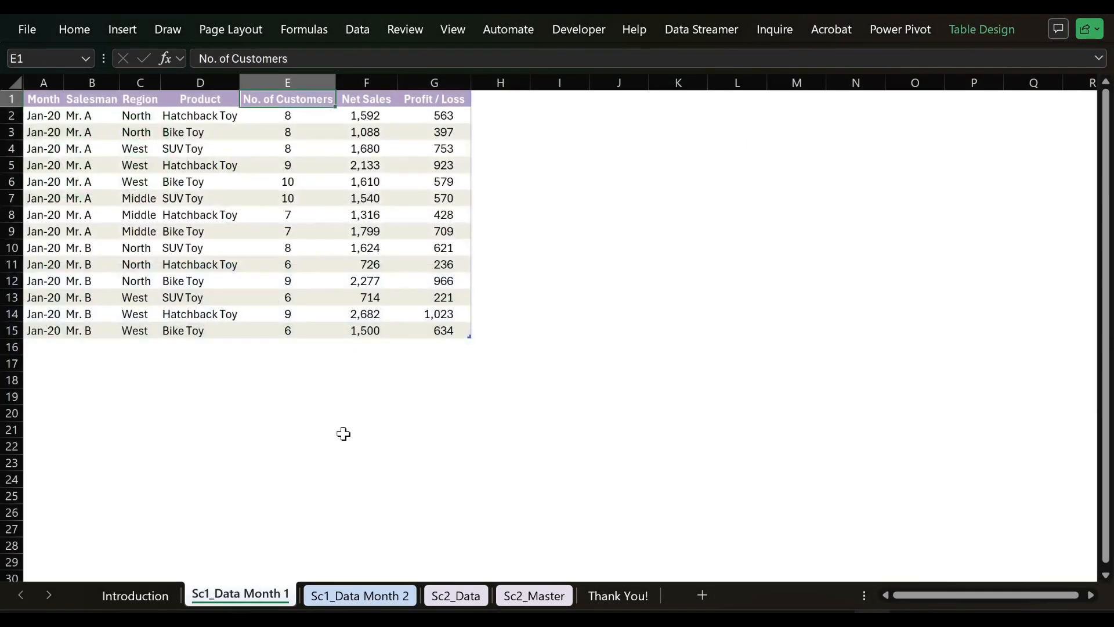
pyautogui.click(194, 127)
pyautogui.press('Up')
pyautogui.press('Up')
pyautogui.hotkey('ctrl', 'Left')
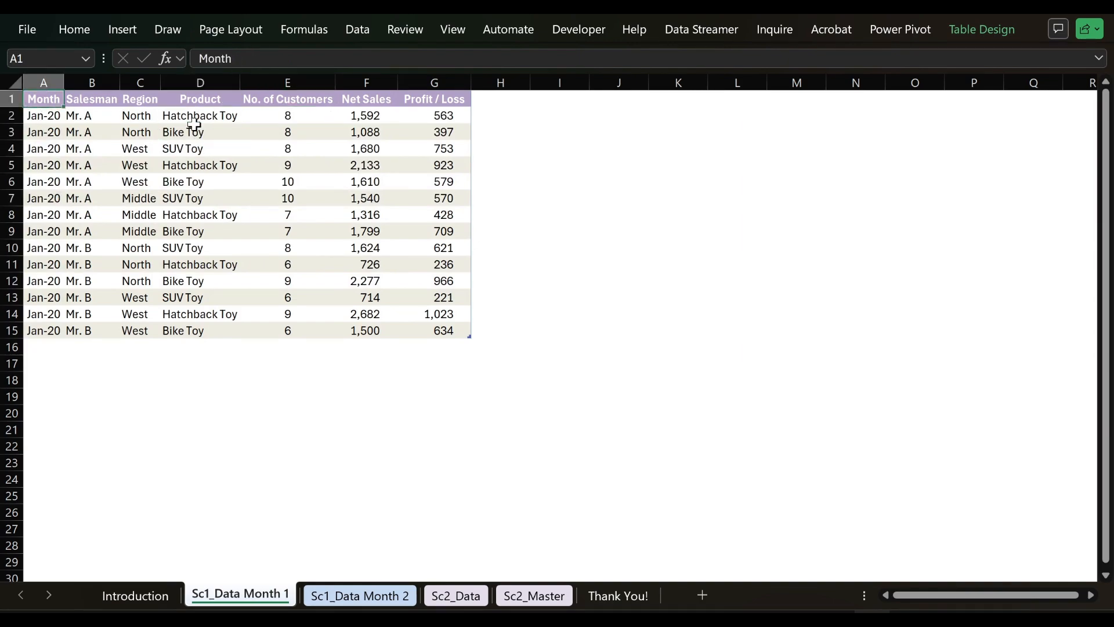
pyautogui.hotkey('ctrl', 'shift', 'Right')
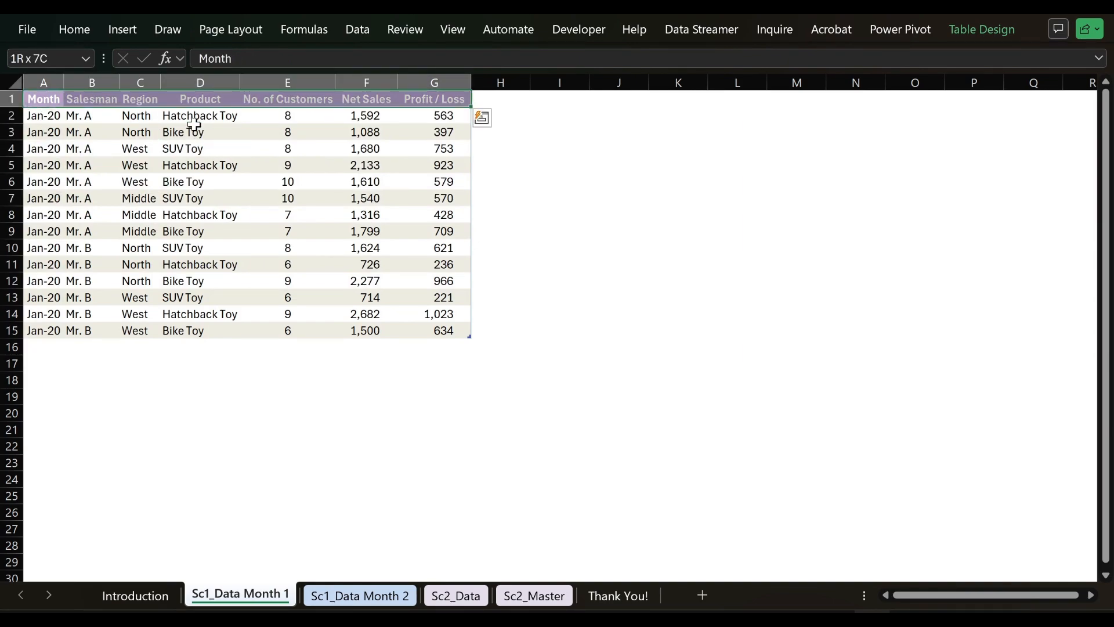
pyautogui.hotkey('ctrl', 'pagedown')
pyautogui.hotkey('ctrl', 'pageup')
pyautogui.click(47, 105)
pyautogui.click(44, 82)
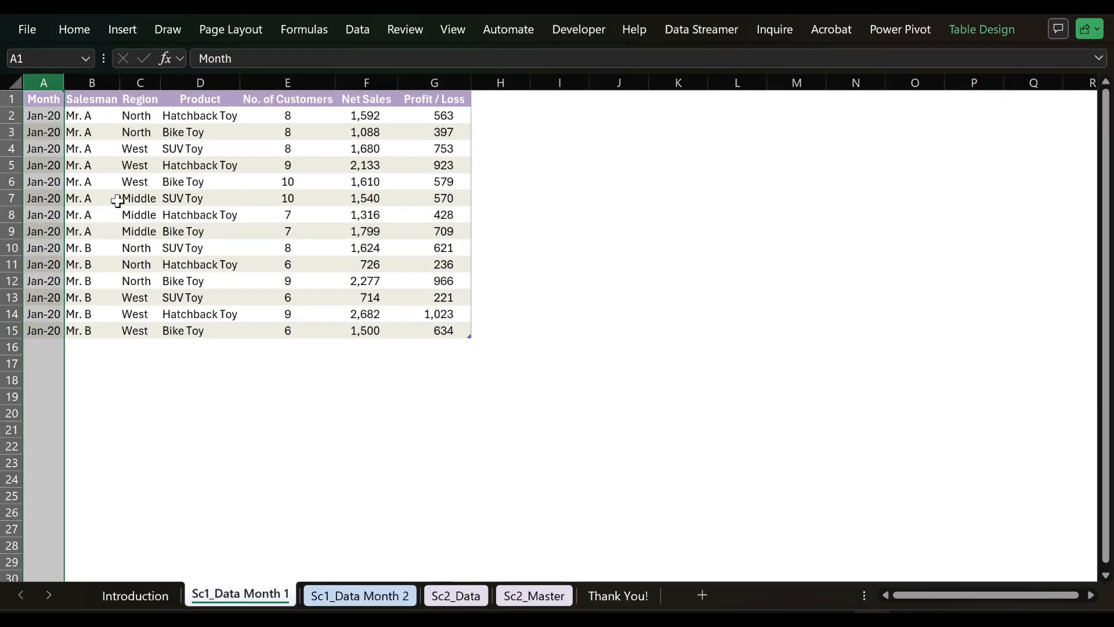
pyautogui.hotkey('ctrl', 'Home')
pyautogui.hotkey('ctrl', 'shift', 'Right')
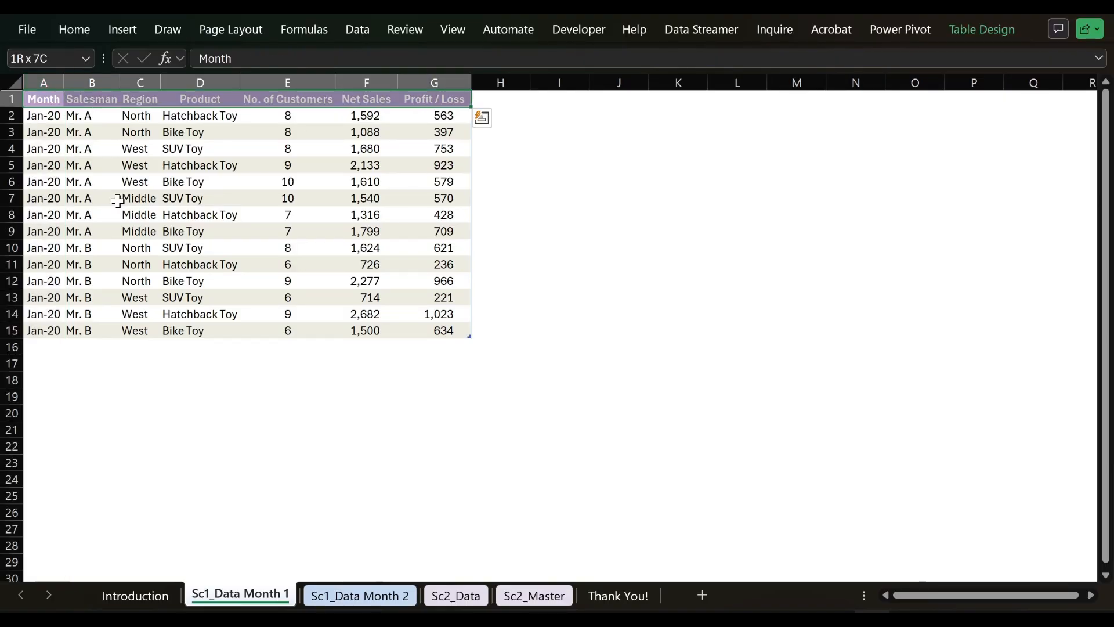
# - Examine the headers and full extent of the table on the Sc1_Data Month 2 sheet
pyautogui.hotkey('ctrl', 'pagedown')
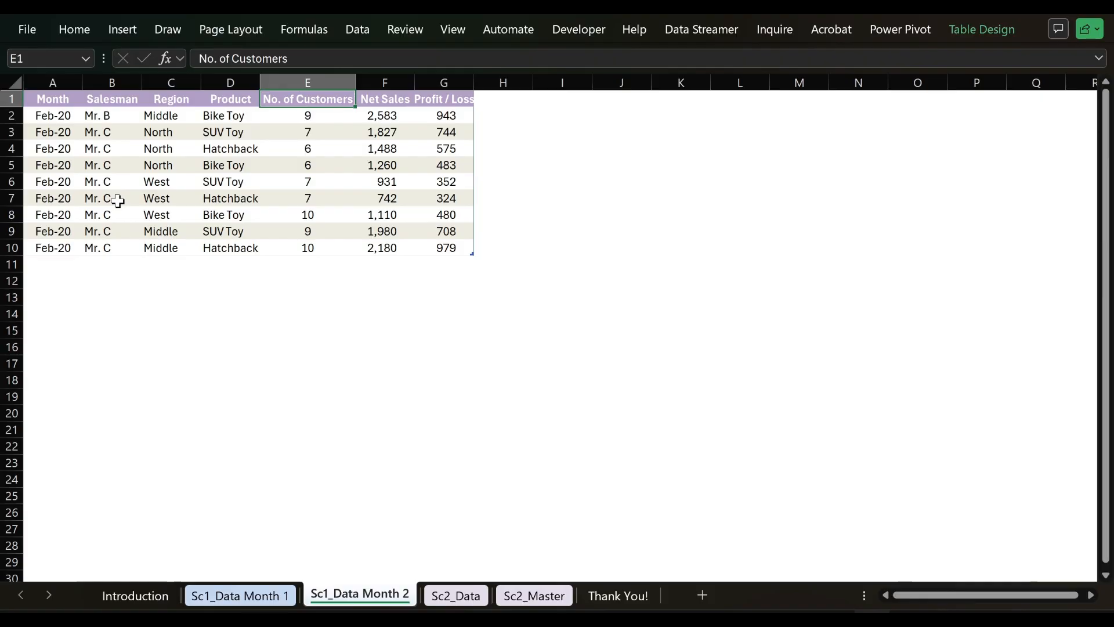
pyautogui.click(54, 88)
pyautogui.click(54, 103)
pyautogui.hotkey('ctrl', 'shift', 'Right')
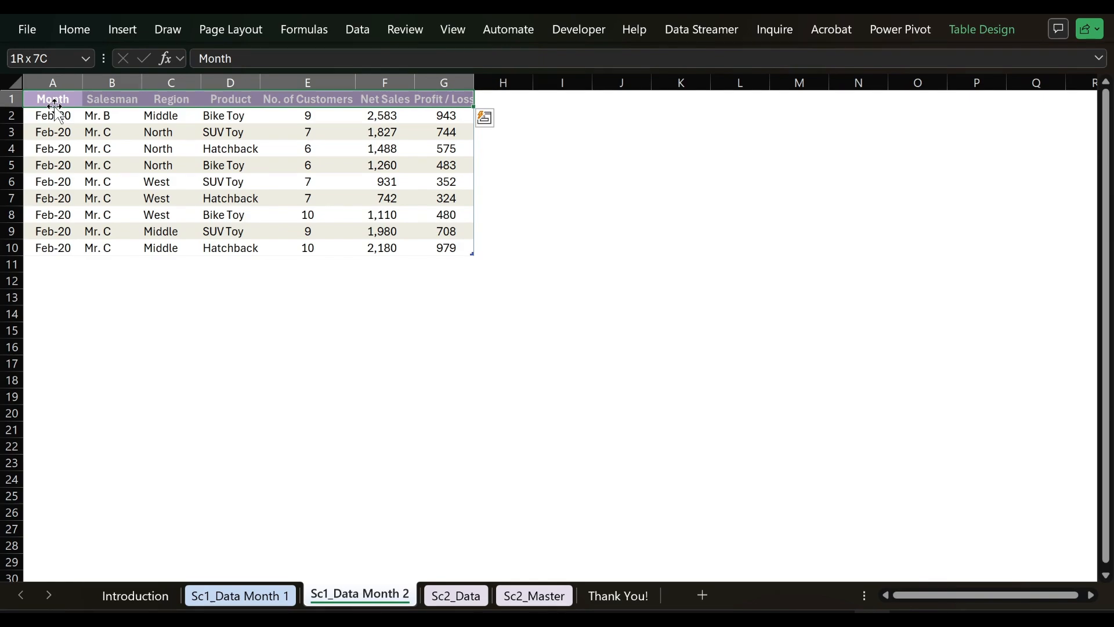
pyautogui.hotkey('ctrl', 'shift', 'Down')
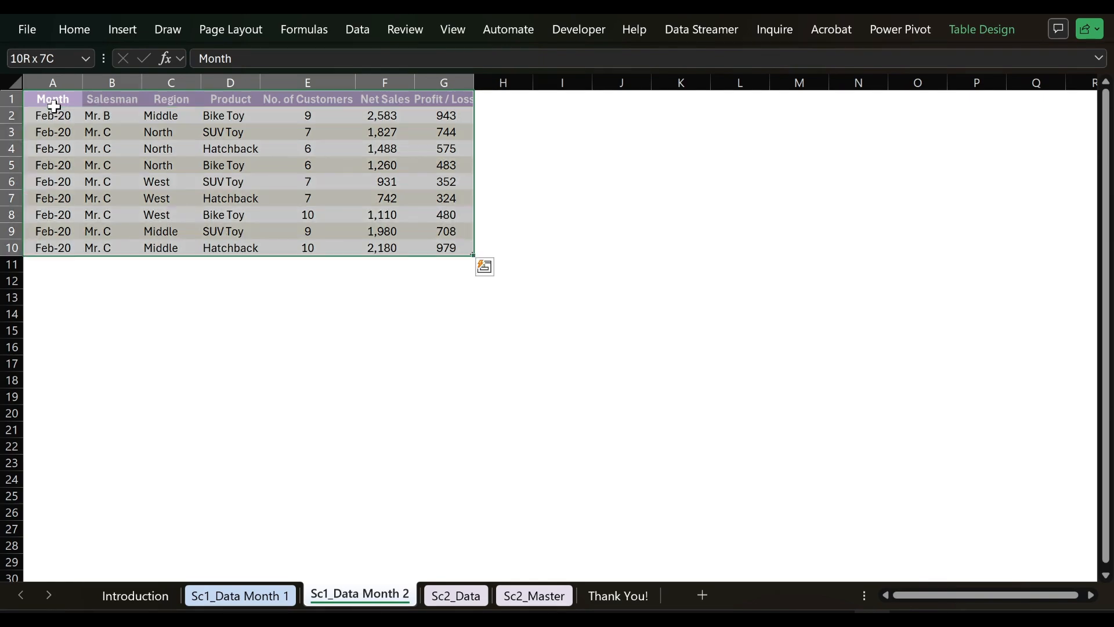
# - Mark out the empty range A17:G27 below the table on the Sc1_Data Month 1 sheet
pyautogui.hotkey('ctrl', 'pageup')
pyautogui.hotkey('ctrl', 'q')
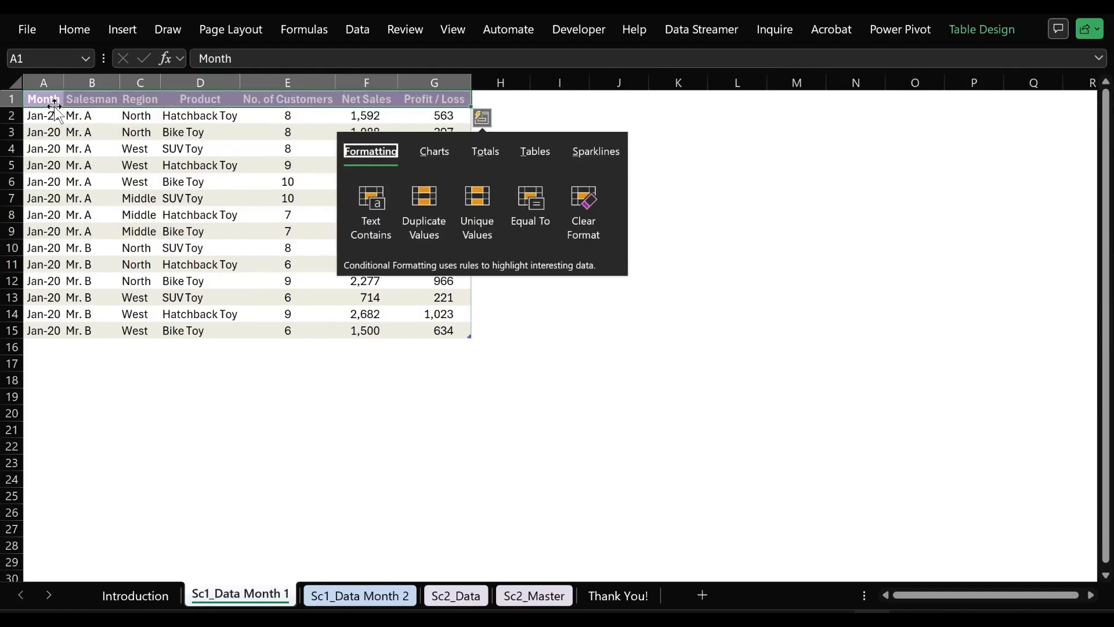
pyautogui.hotkey('ctrl', 'Down')
pyautogui.press('Down')
pyautogui.press('Down')
pyautogui.hotkey('shift', 'Right')
pyautogui.hotkey('shift', 'Right')
pyautogui.hotkey('shift', 'Right')
pyautogui.hotkey('shift', 'Right')
pyautogui.hotkey('shift', 'Right')
pyautogui.hotkey('shift', 'Right')
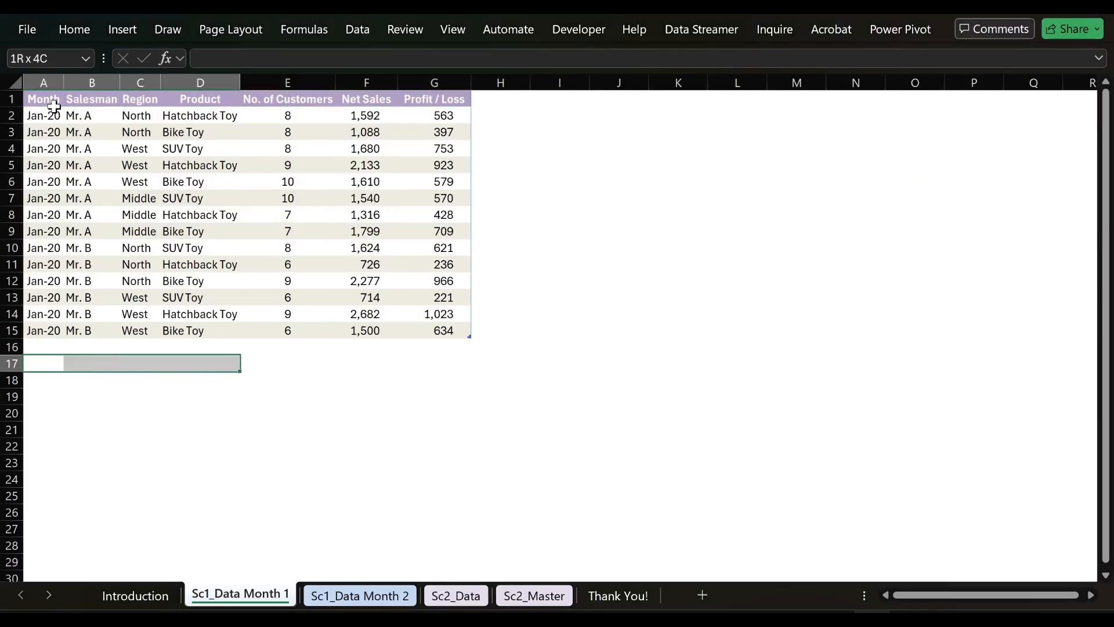
pyautogui.hotkey('shift', 'Down')
pyautogui.hotkey('shift', 'Down')
pyautogui.hotkey('shift', 'Down')
pyautogui.hotkey('shift', 'Down')
pyautogui.hotkey('shift', 'Down')
pyautogui.hotkey('shift', 'Down')
pyautogui.hotkey('shift', 'Down')
pyautogui.hotkey('shift', 'Down')
pyautogui.hotkey('shift', 'Down')
pyautogui.hotkey('shift', 'Down')
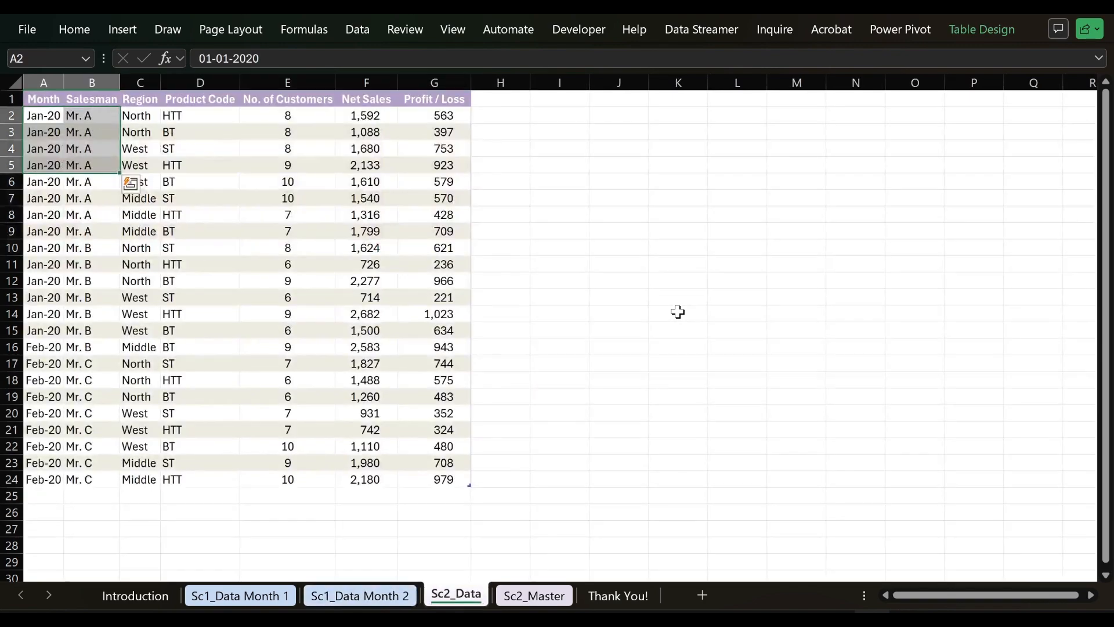
# - Examine the Sc2_Data table and its Product Code column against the Sc2_Master sheet
pyautogui.hotkey('ctrl', 'a')
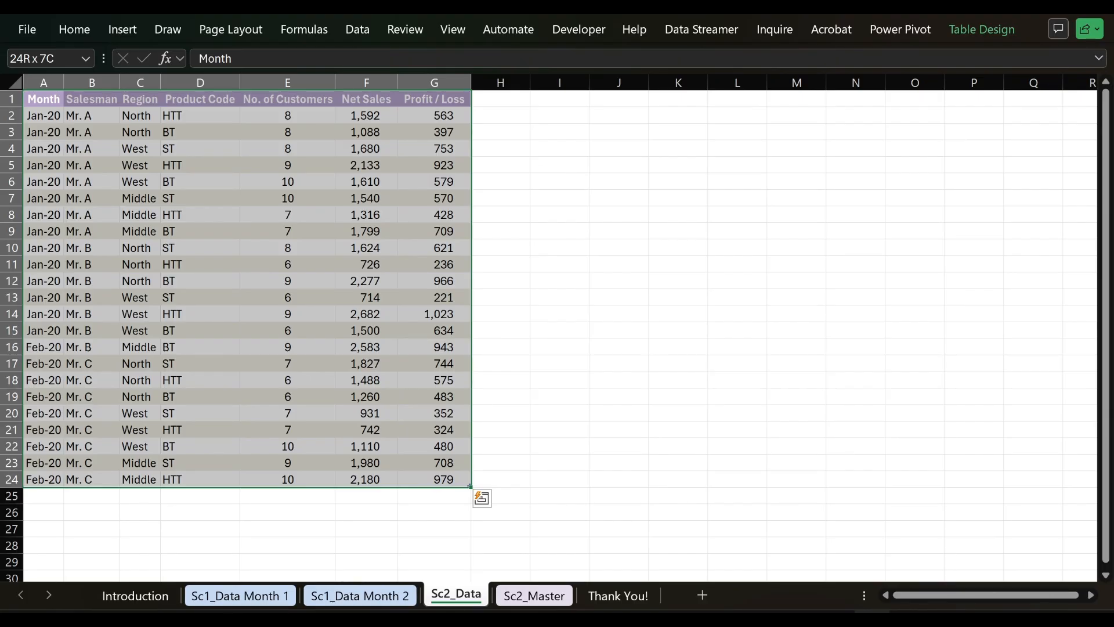
pyautogui.hotkey('ctrl', 'pagedown')
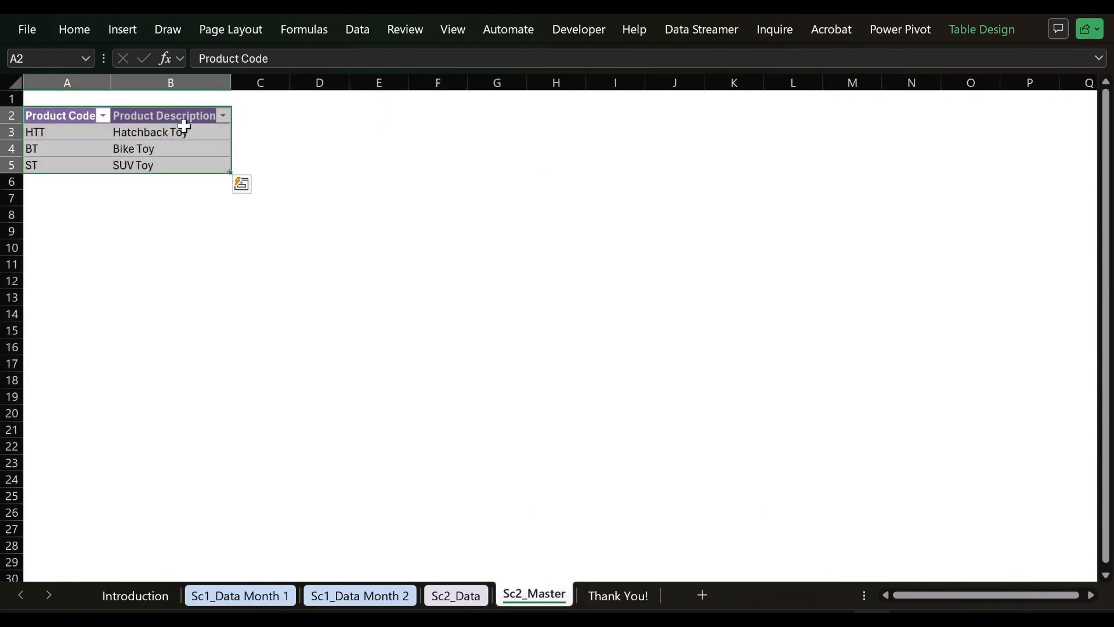
pyautogui.hotkey('ctrl', 'pageup')
pyautogui.press('Escape')
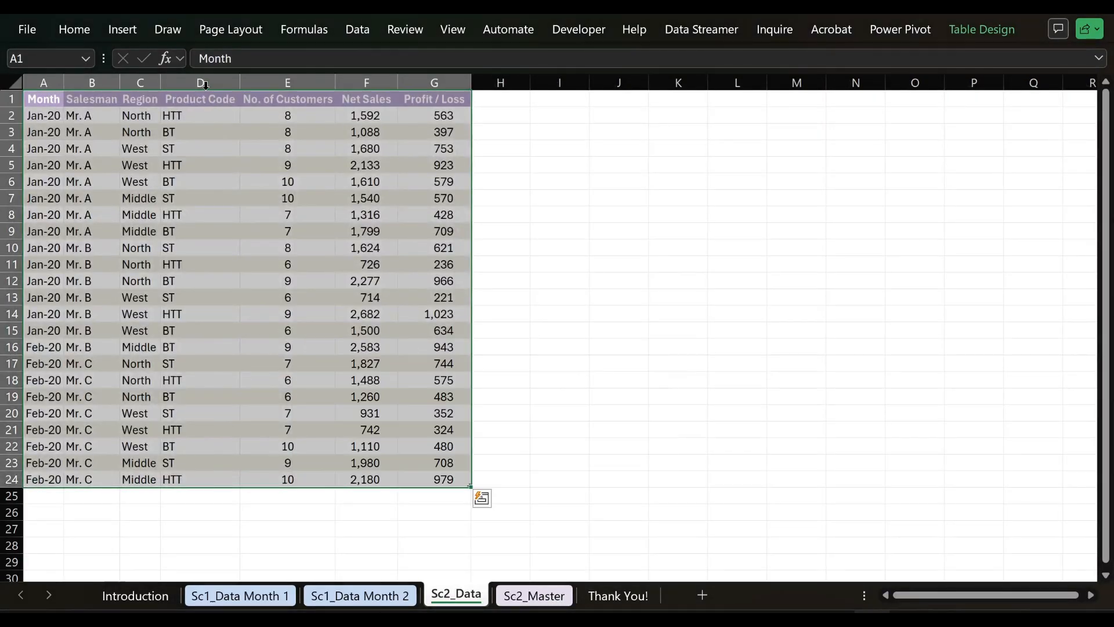
pyautogui.click(202, 86)
pyautogui.click(197, 114)
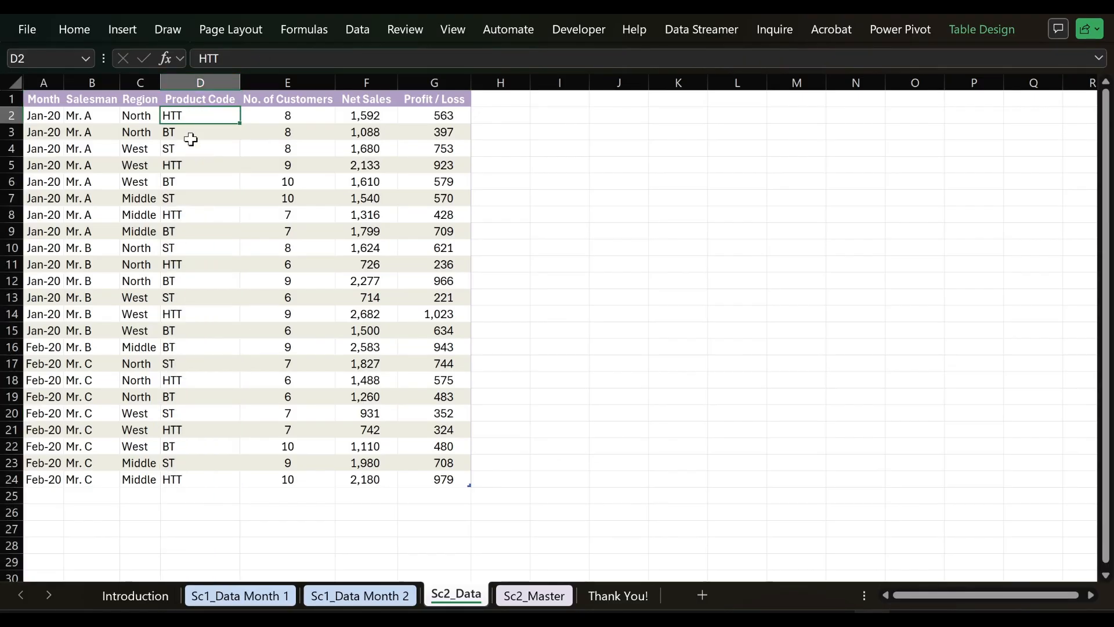
pyautogui.hotkey('ctrl', 'a')
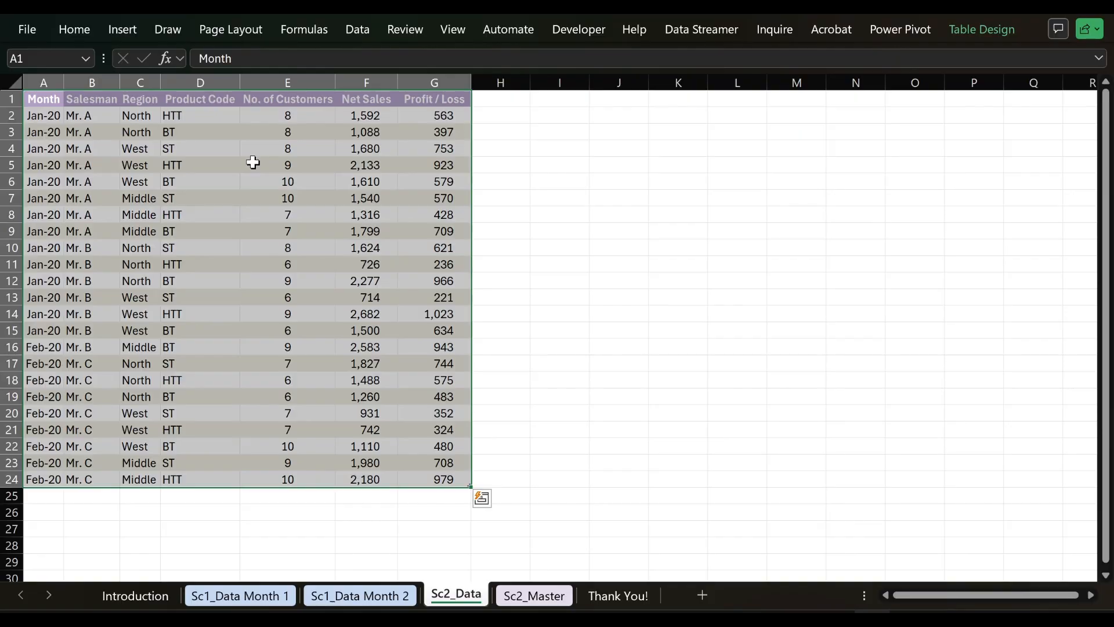
# - Review the product codes and their descriptions in the Sc2_Master table
pyautogui.hotkey('ctrl', 'pagedown')
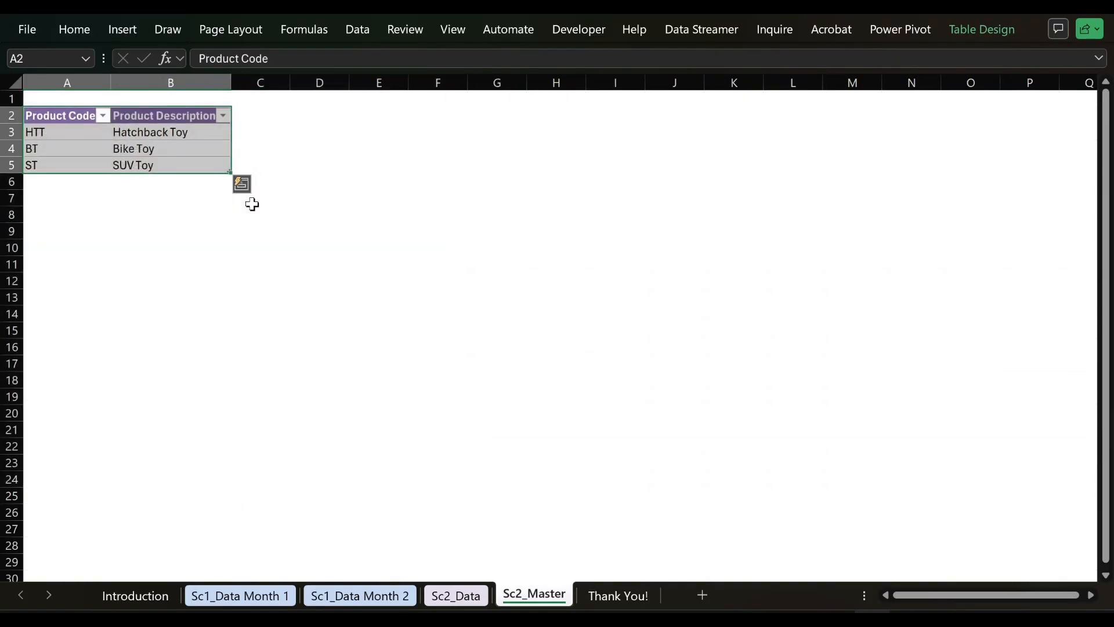
pyautogui.click(55, 83)
pyautogui.click(55, 132)
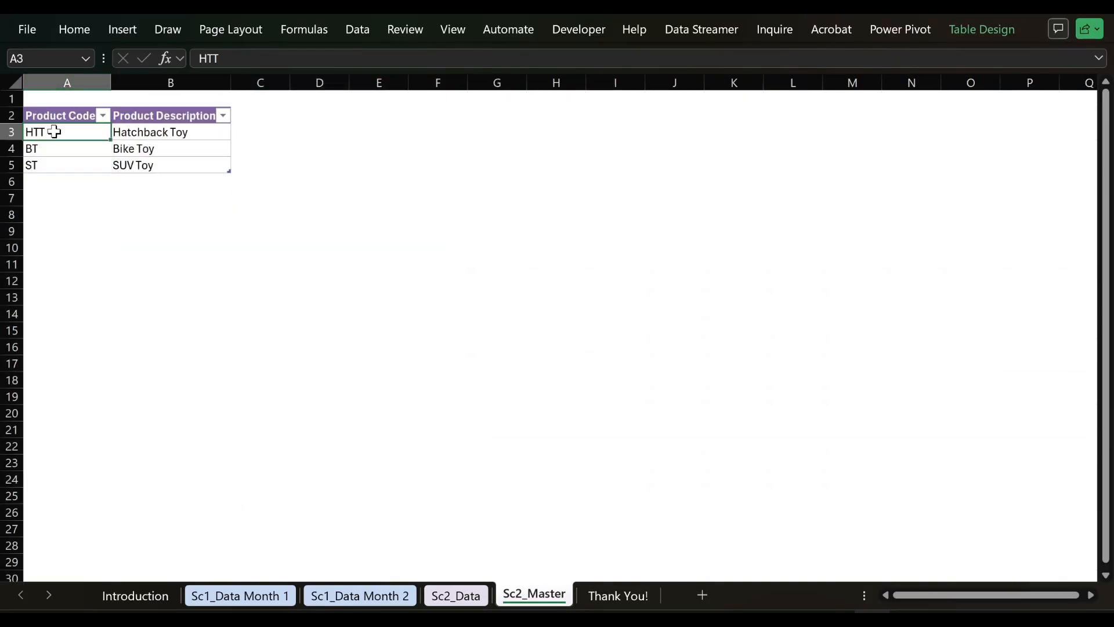
pyautogui.click(169, 129)
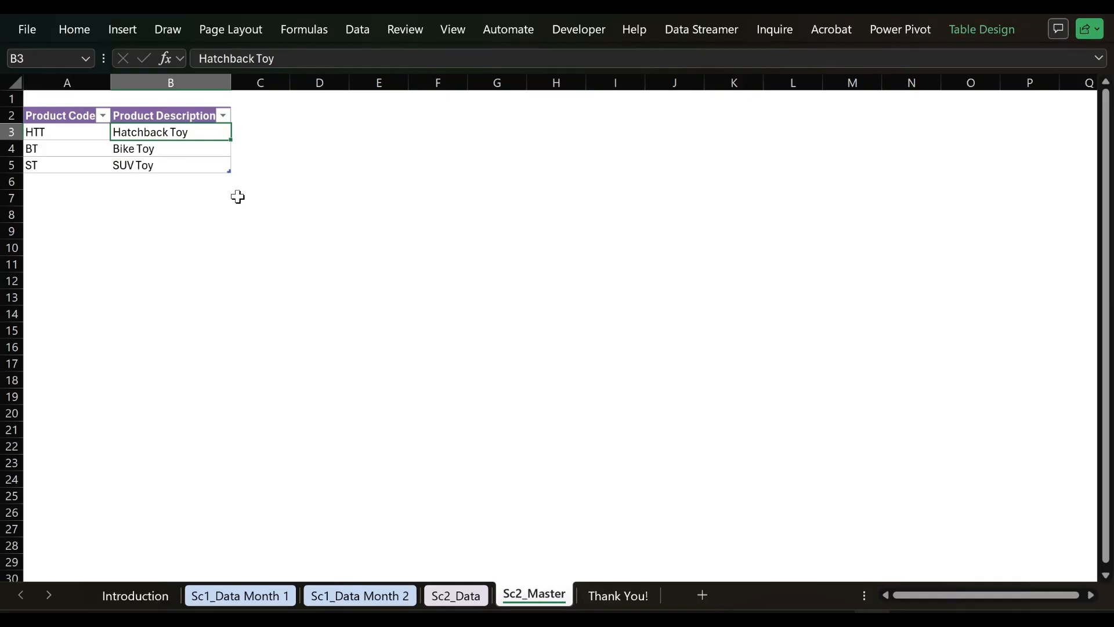
# - Return to the Sc2_Data sheet and inspect the empty column H beside the table
pyautogui.hotkey('ctrl', 'pageup')
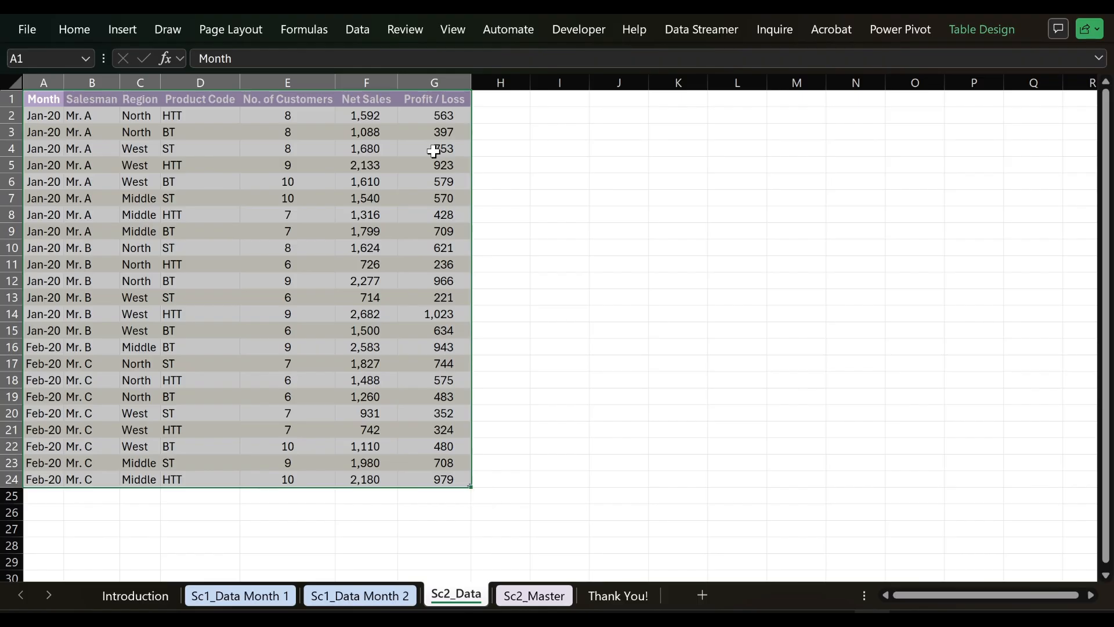
pyautogui.click(499, 82)
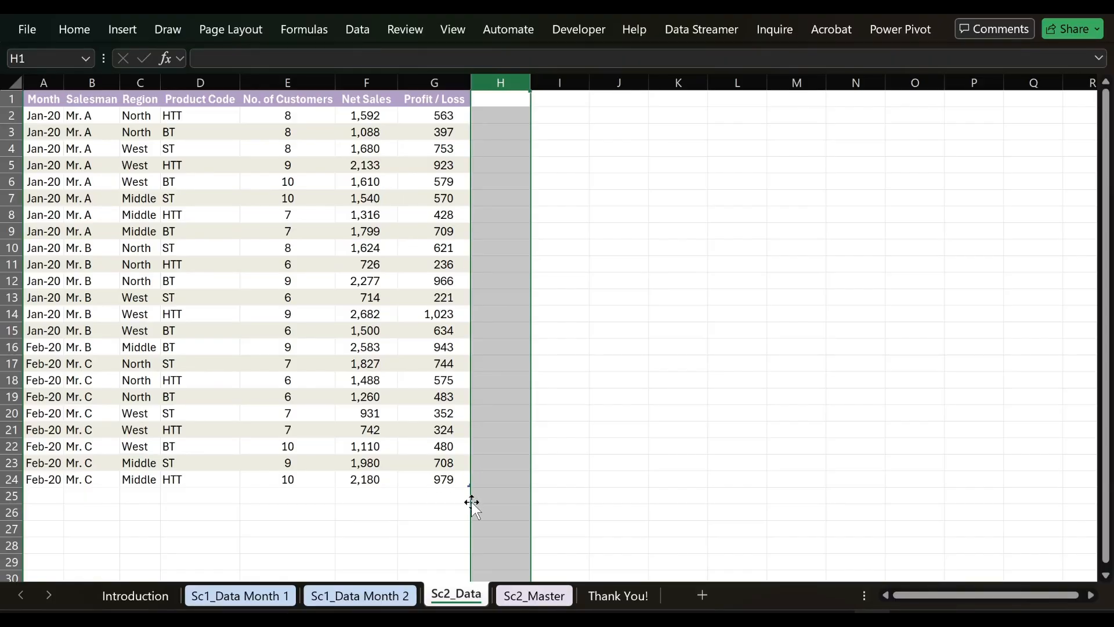
pyautogui.click(447, 500)
pyautogui.click(500, 503)
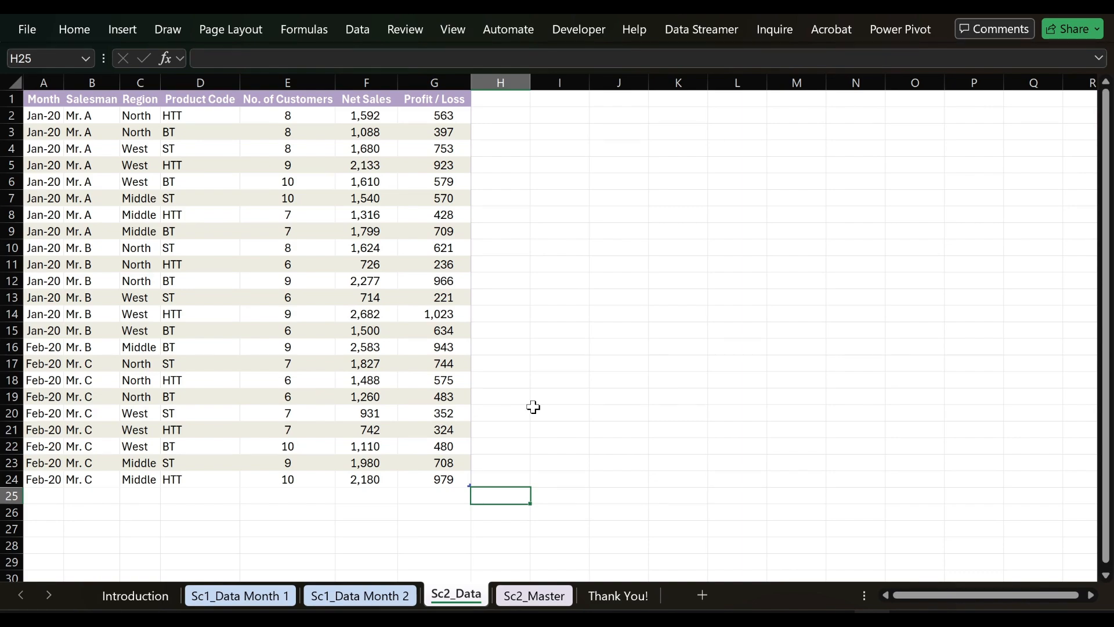
# - Go back to cell A1 of the Sc1_Data Month 1 sheet and expand the collapsed ribbon
pyautogui.hotkey('ctrl', 'pageup')
pyautogui.hotkey('ctrl', 'pageup')
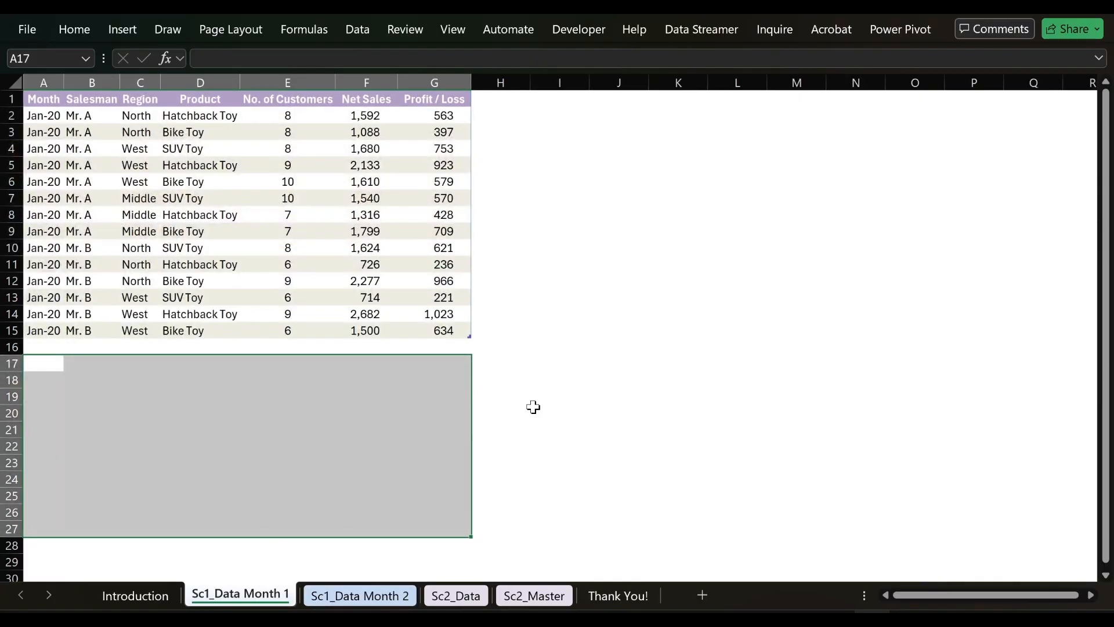
pyautogui.hotkey('ctrl', 'Up')
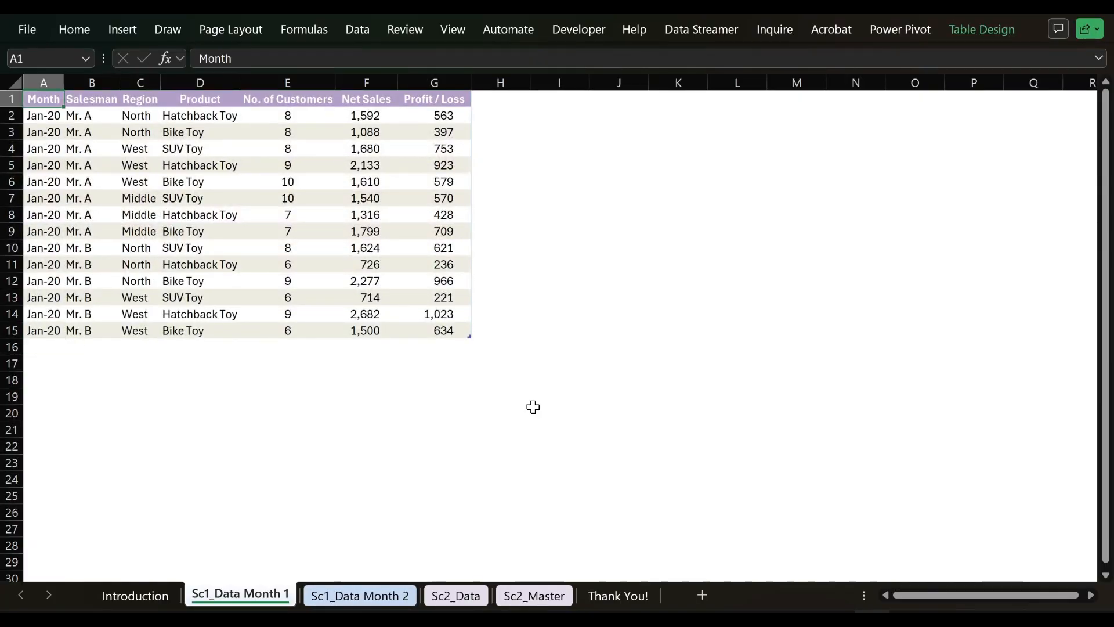
pyautogui.hotkey('ctrl', 'F1')
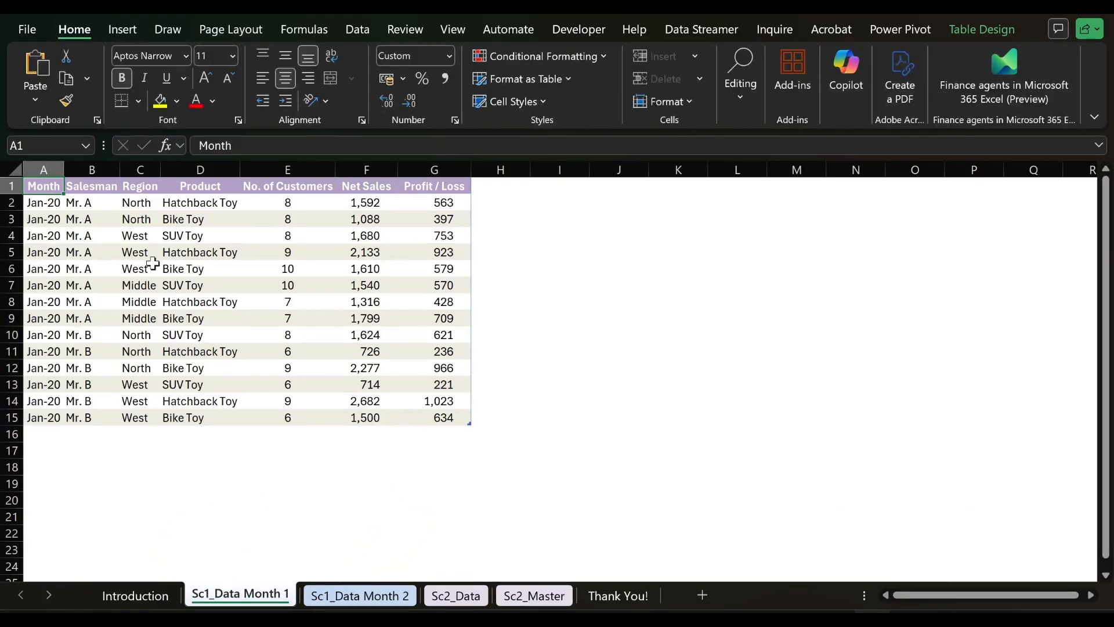
# - Review the extent of the Month 1 table and the empty rows 16 to 19 below it
pyautogui.hotkey('ctrl', 'a')
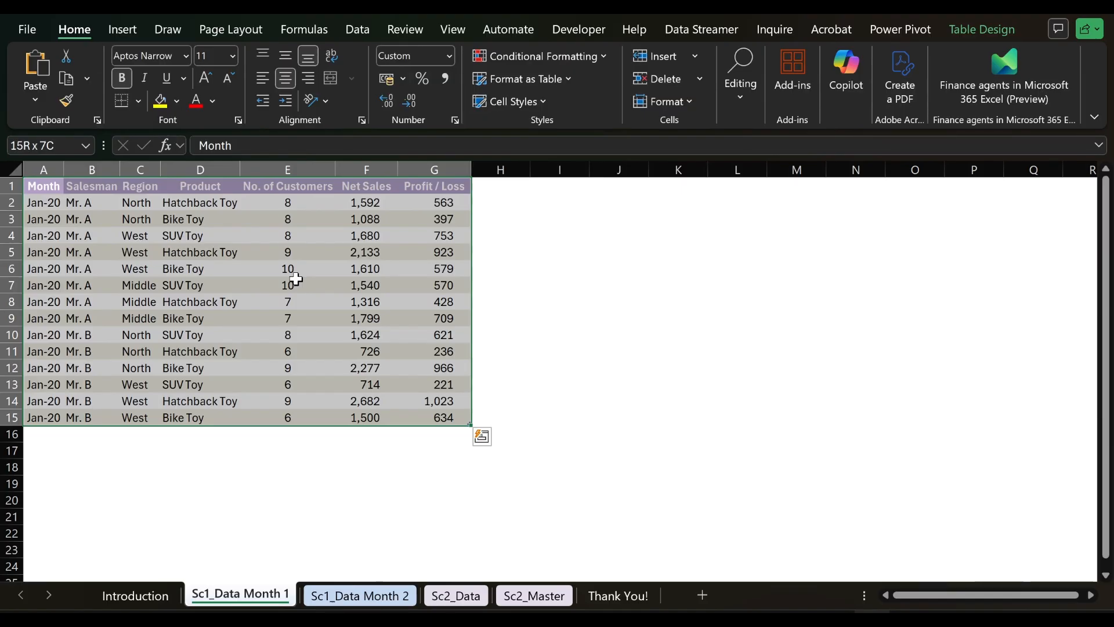
pyautogui.moveTo(17, 437); pyautogui.dragTo(12, 486)
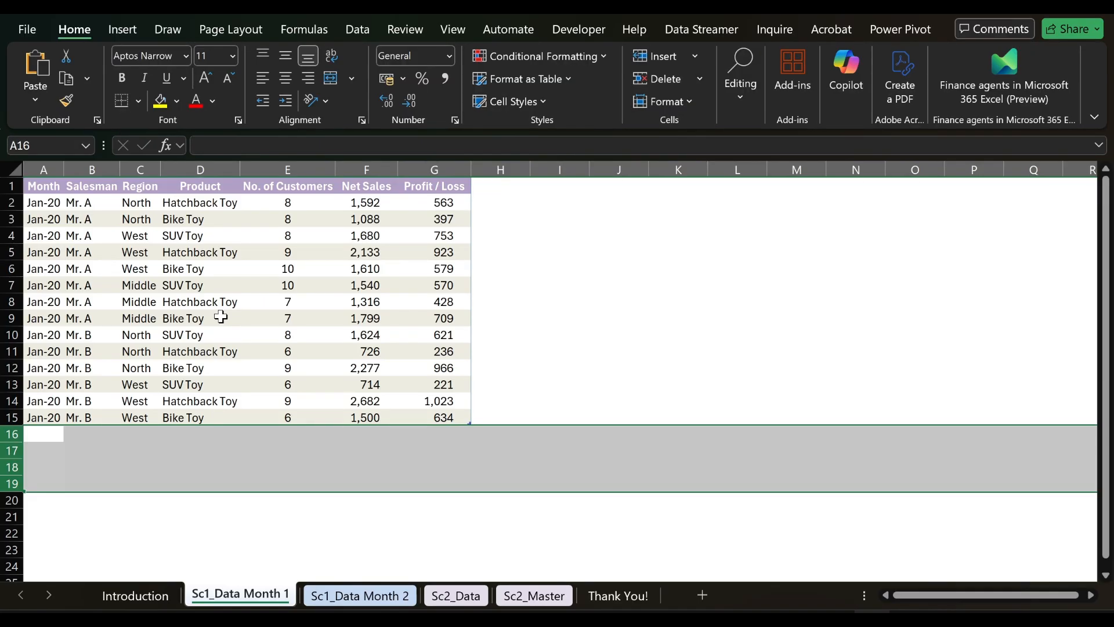
pyautogui.hotkey('ctrl', 'Home')
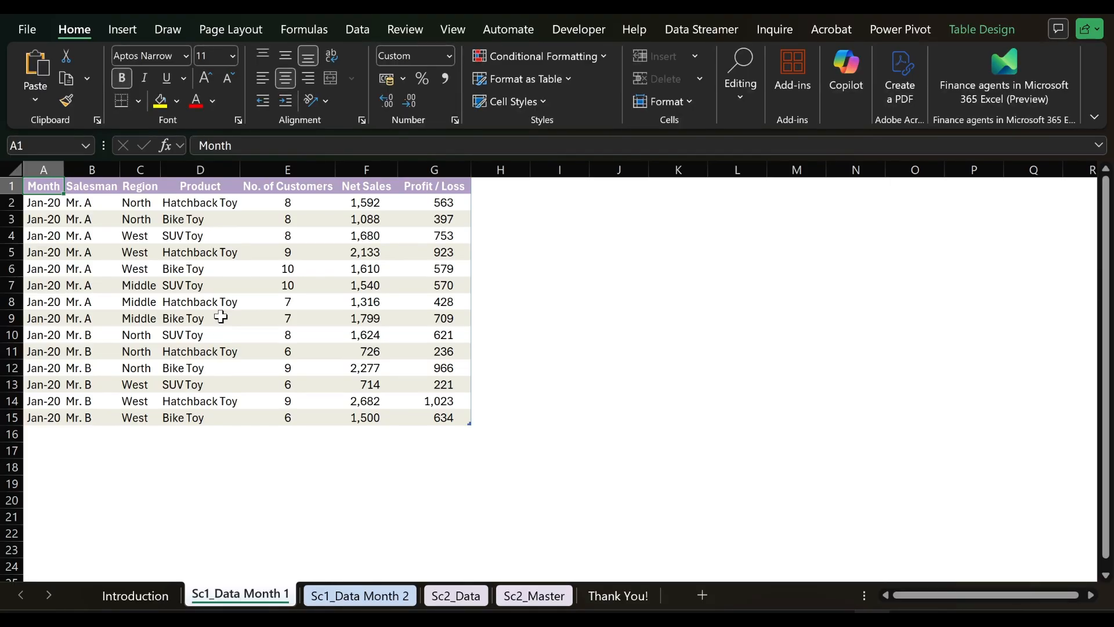
# - Rename the table on the Sc1_Data Month 1 sheet to Table1Sc1
pyautogui.hotkey('ctrl', 'a')
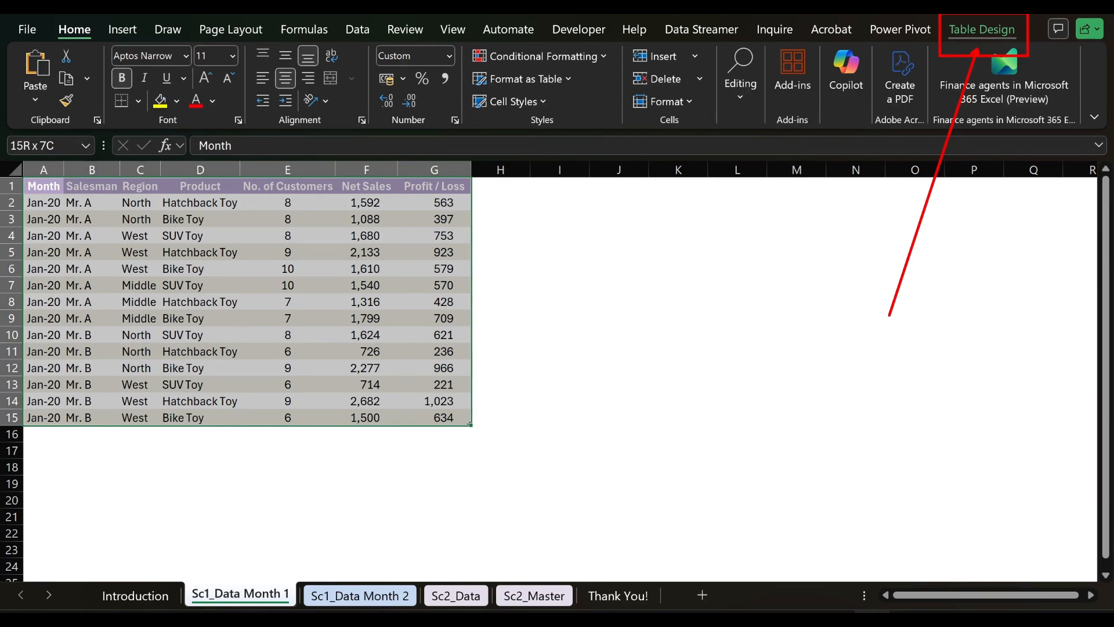
pyautogui.click(963, 28)
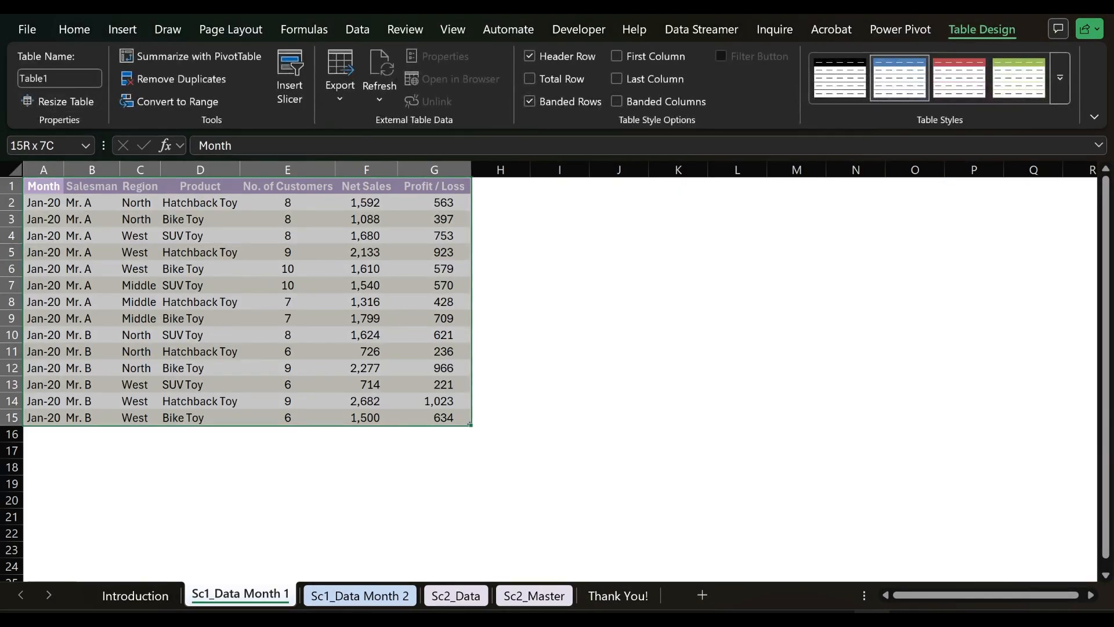
pyautogui.click(58, 78)
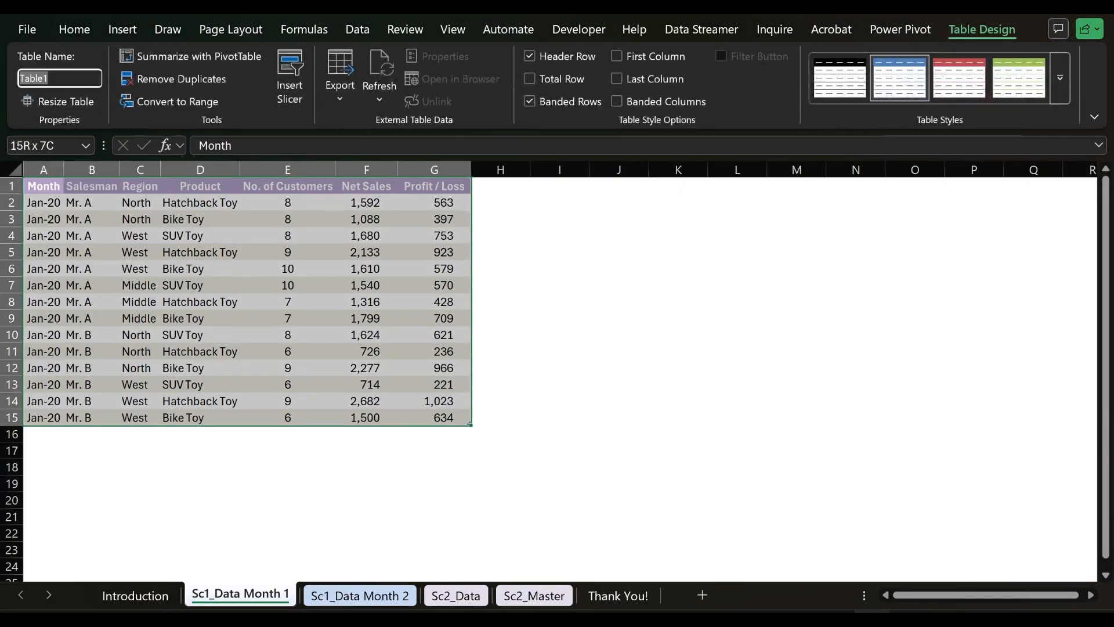
pyautogui.click(96, 77)
pyautogui.write('Sc1')
pyautogui.press('Return')
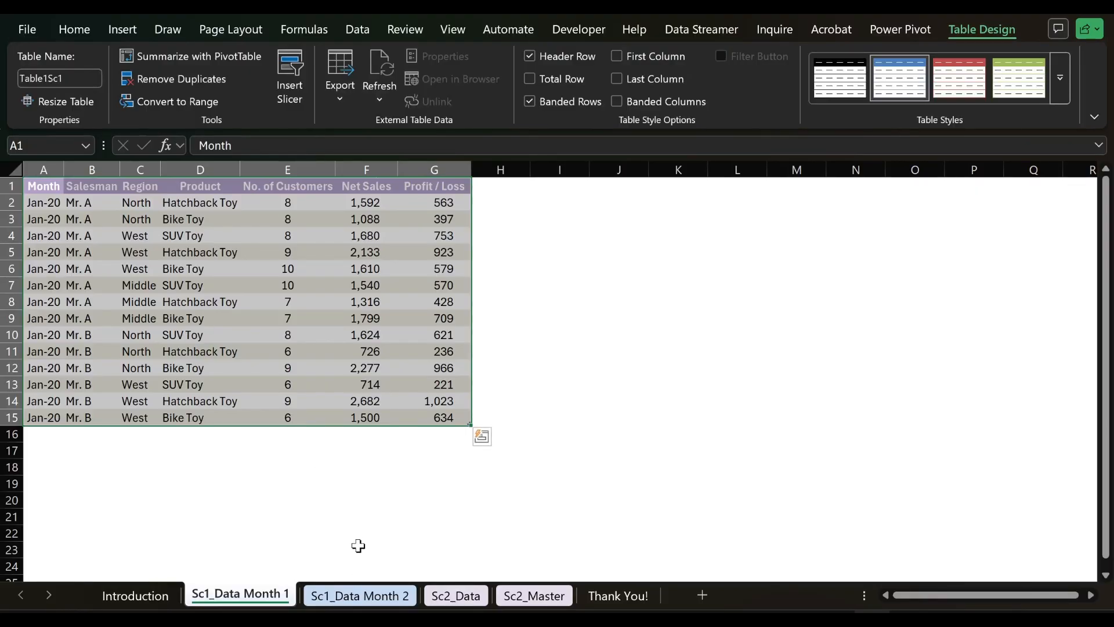
# - Go to the Sc1_Data Month 2 sheet and select its full table range from A1 to G10
pyautogui.click(365, 597)
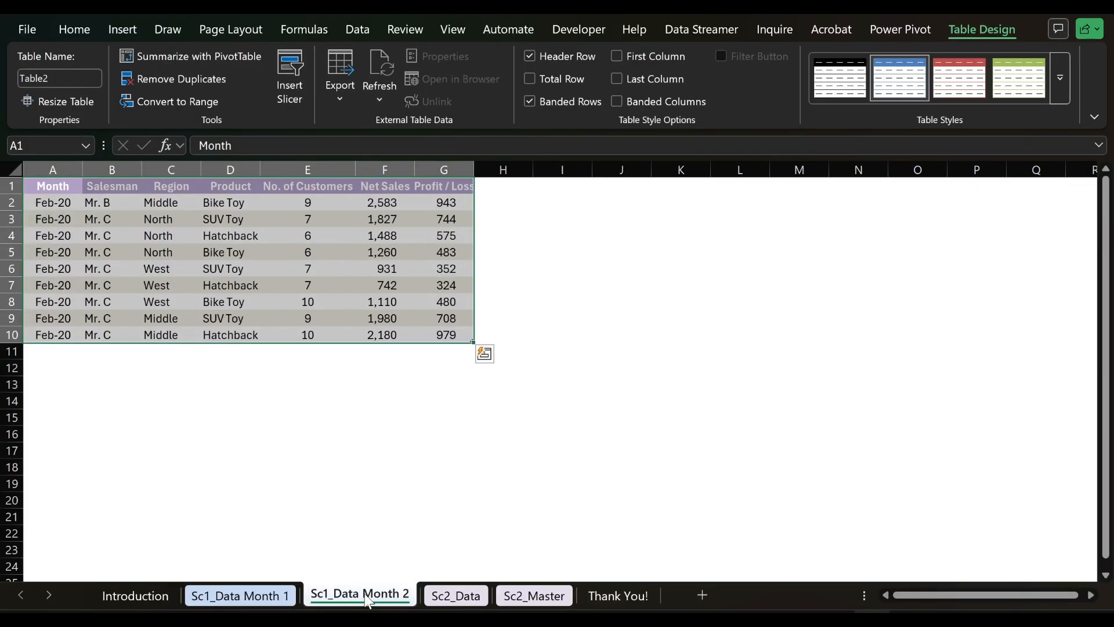
pyautogui.click(56, 187)
pyautogui.hotkey('ctrl', 'shift', 'Right')
pyautogui.hotkey('ctrl', 'shift', 'Down')
pyautogui.write('t')
pyautogui.write('CTRL+T')
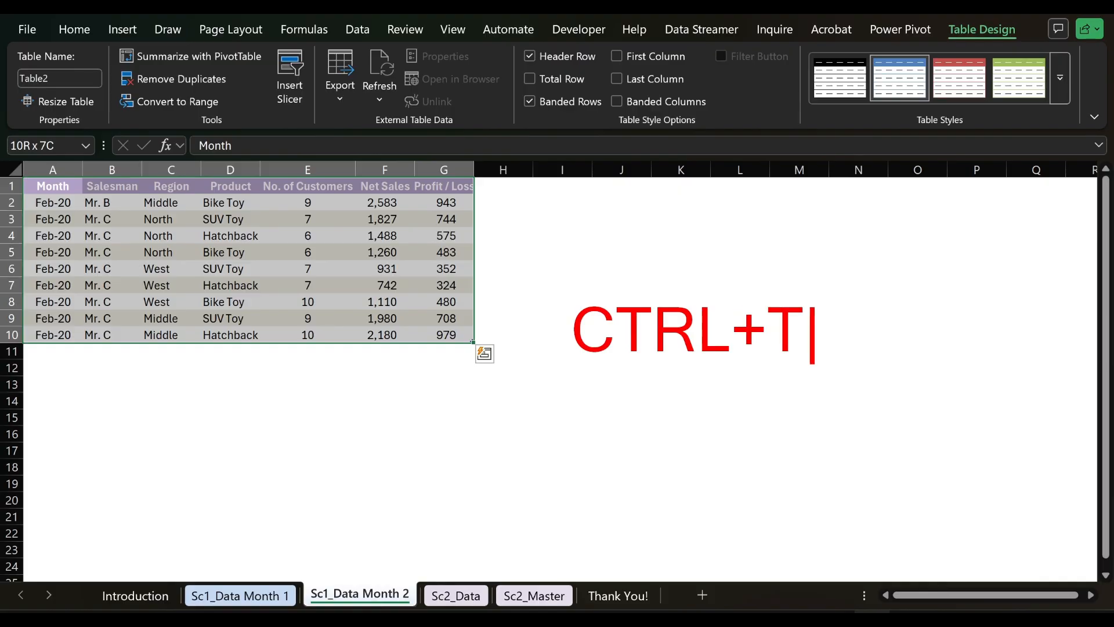
pyautogui.press('Escape')
pyautogui.press('Escape')
# - Rename the table on the Sc1_Data Month 2 sheet to Table2Sc1
pyautogui.click(958, 33)
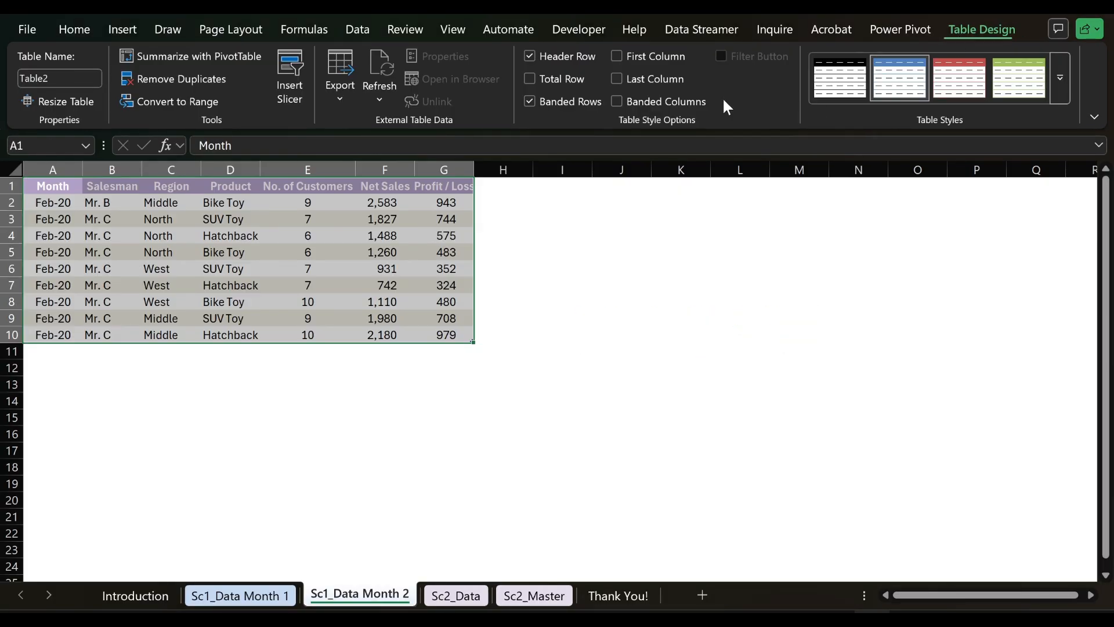
pyautogui.click(54, 79)
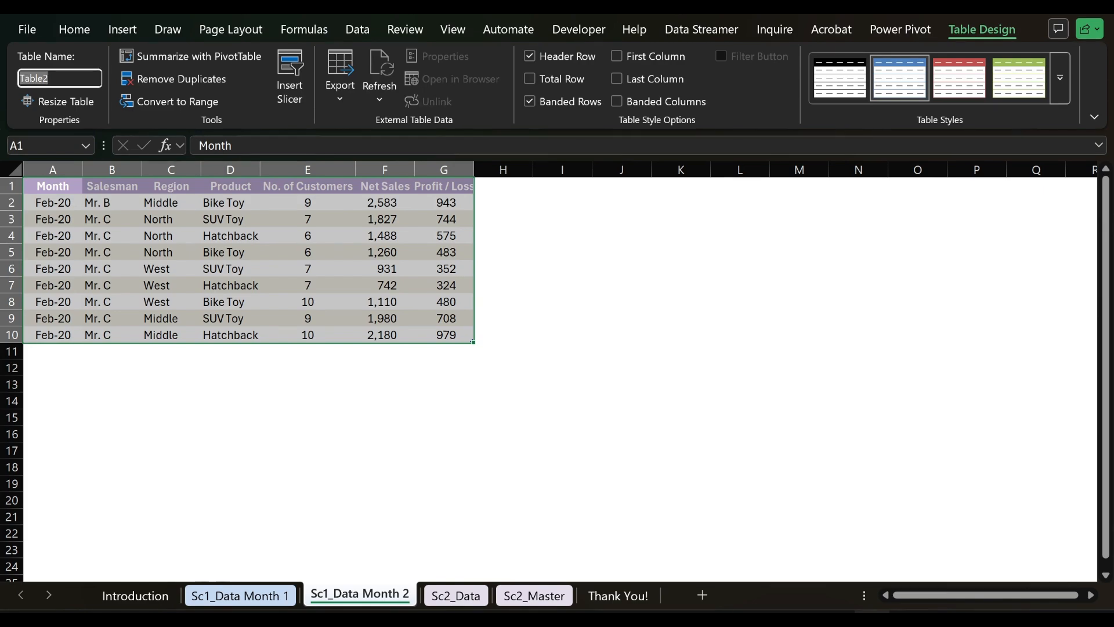
pyautogui.click(53, 79)
pyautogui.write('Sc1')
pyautogui.press('Return')
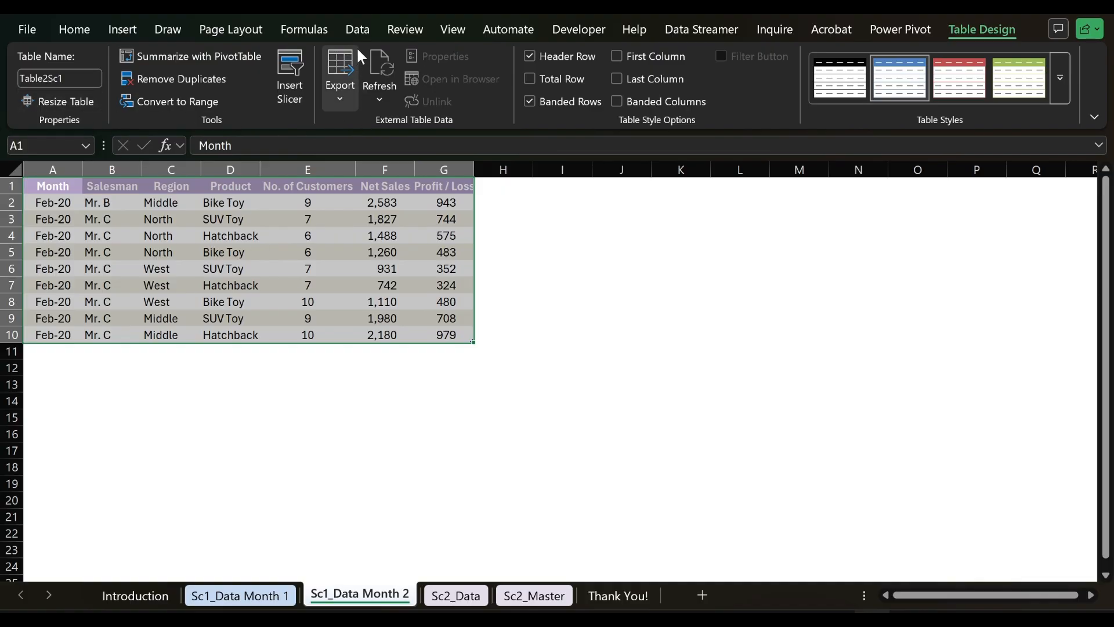
# - Load the Month 2 table into the Power Query Editor as a query from its table range
pyautogui.click(362, 30)
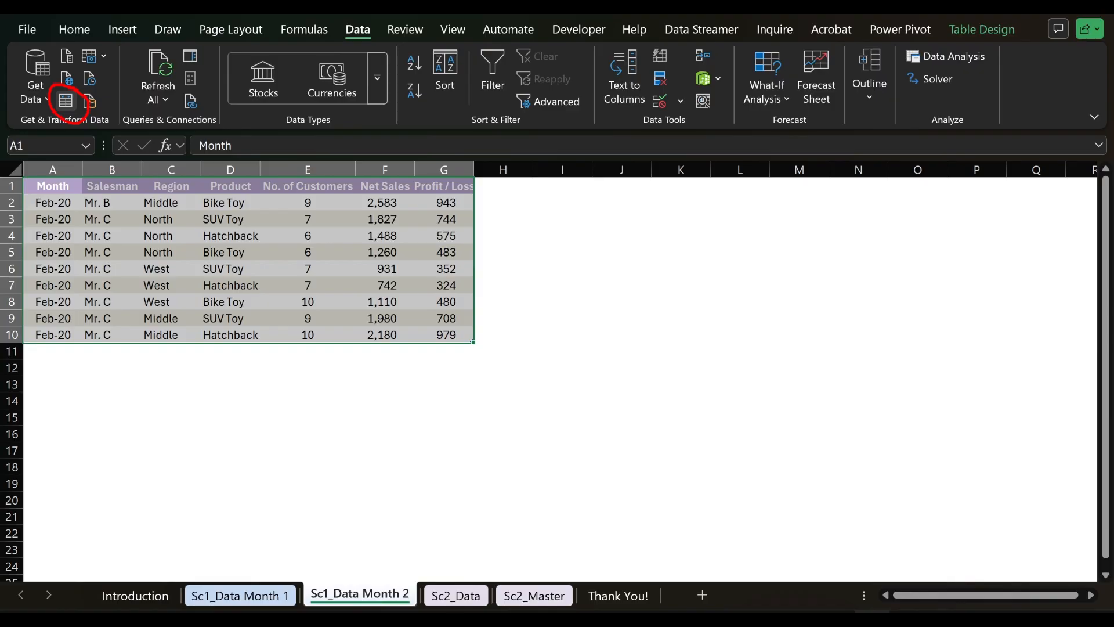
pyautogui.click(36, 96)
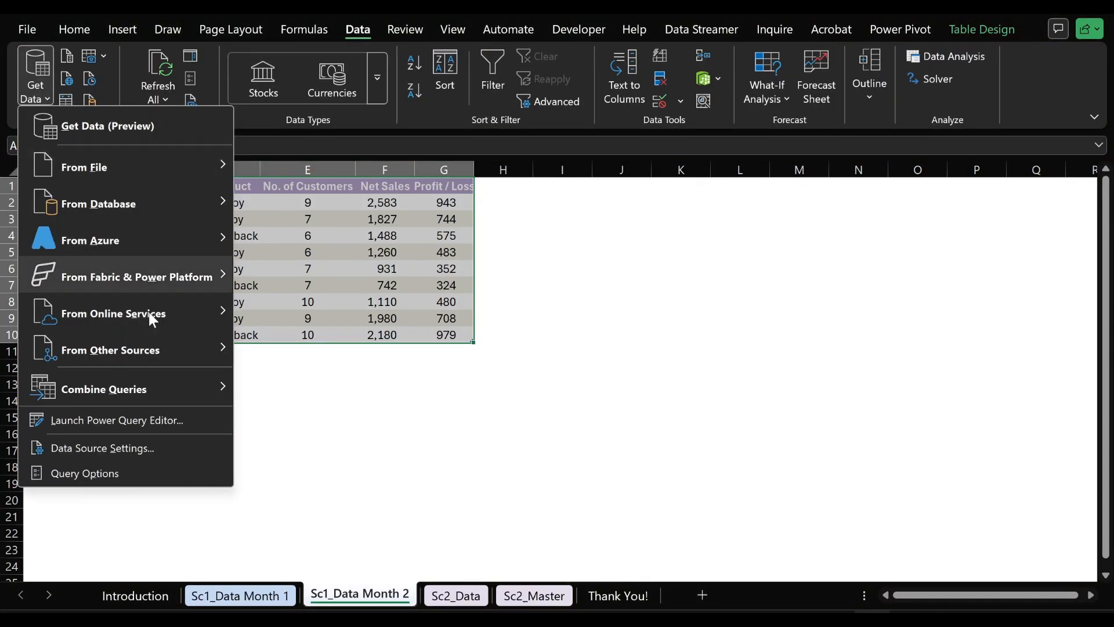
pyautogui.moveTo(212, 154)
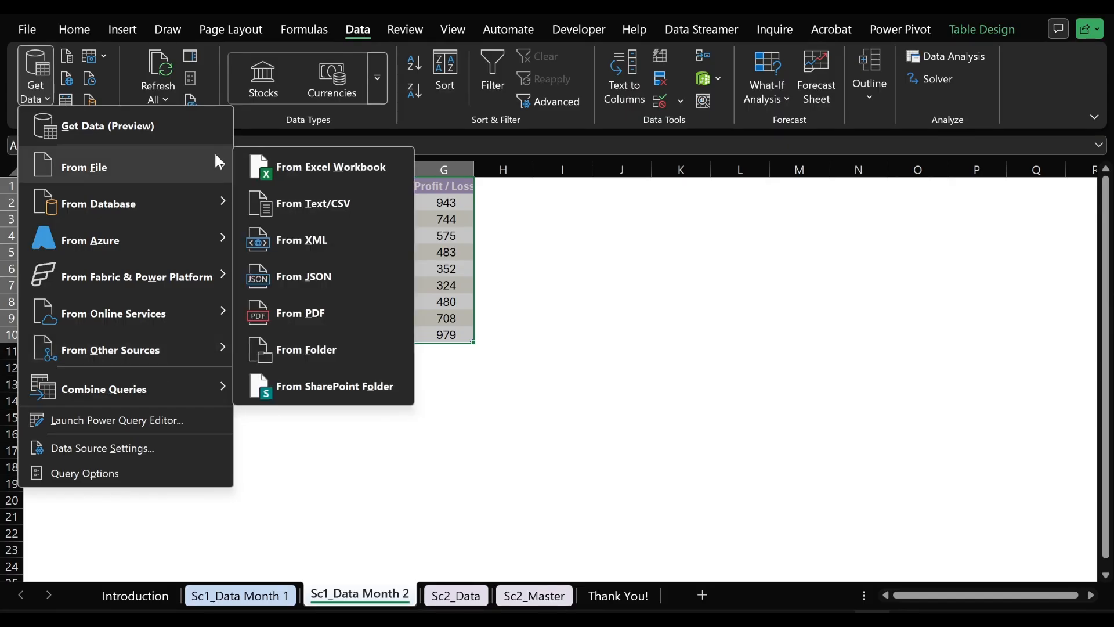
pyautogui.click(424, 224)
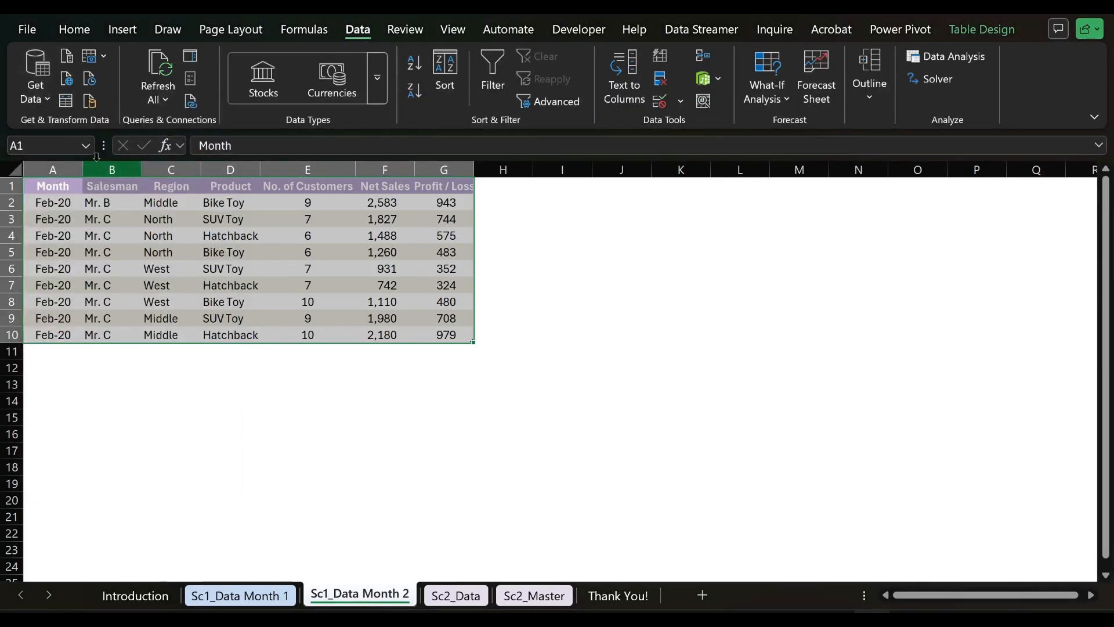
pyautogui.click(68, 104)
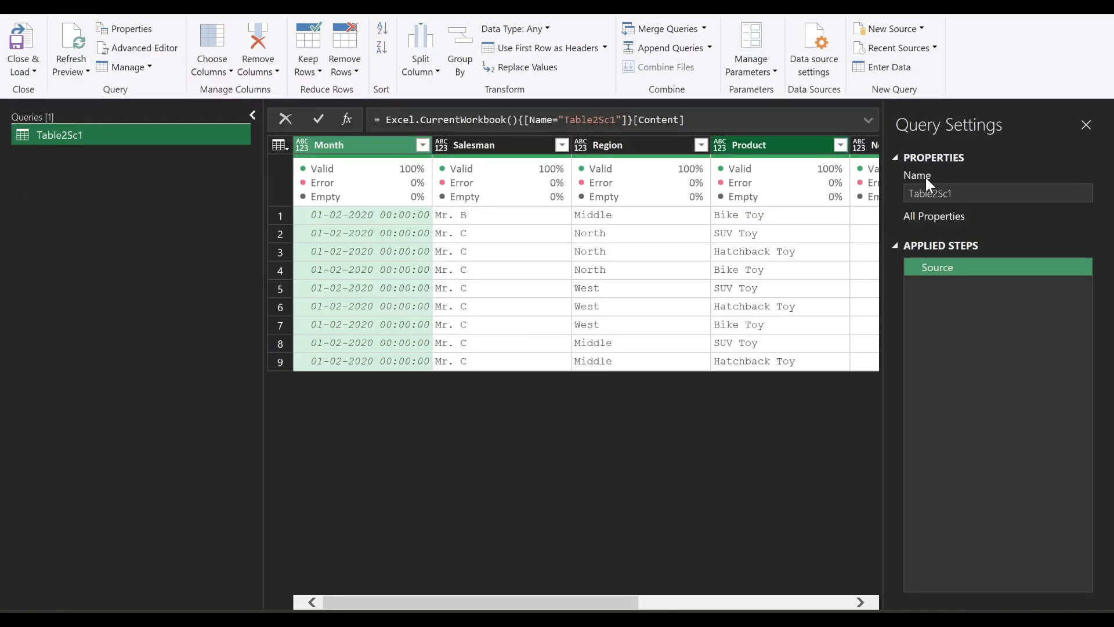
# - Check the query's columns and change the Month column's data type to Date
pyautogui.hscroll(5, 516, 283)
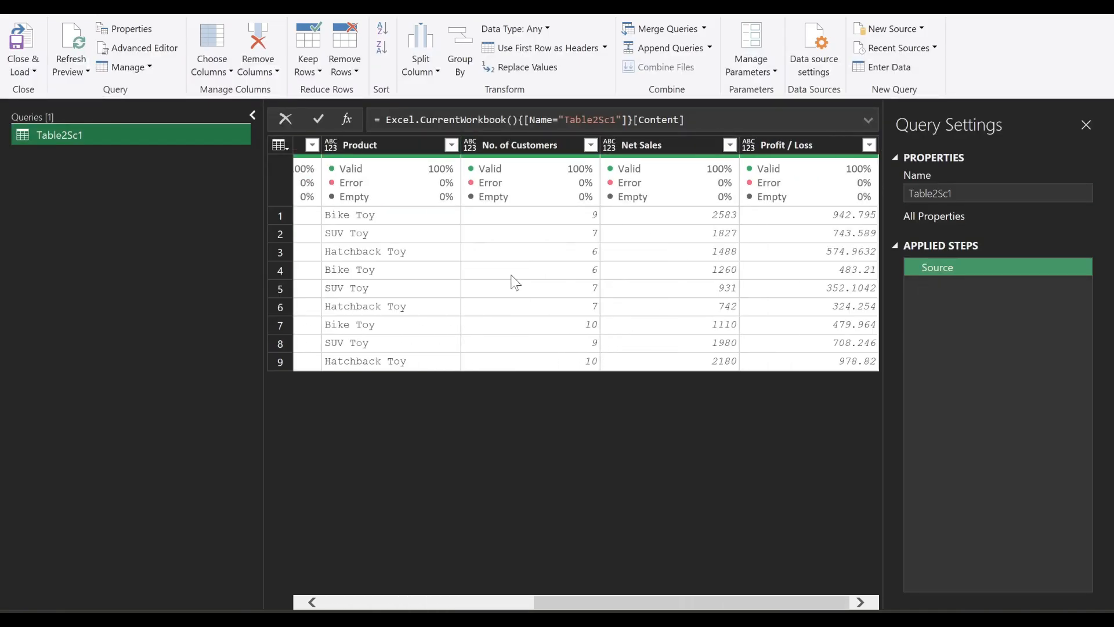
pyautogui.hscroll(-5, 516, 282)
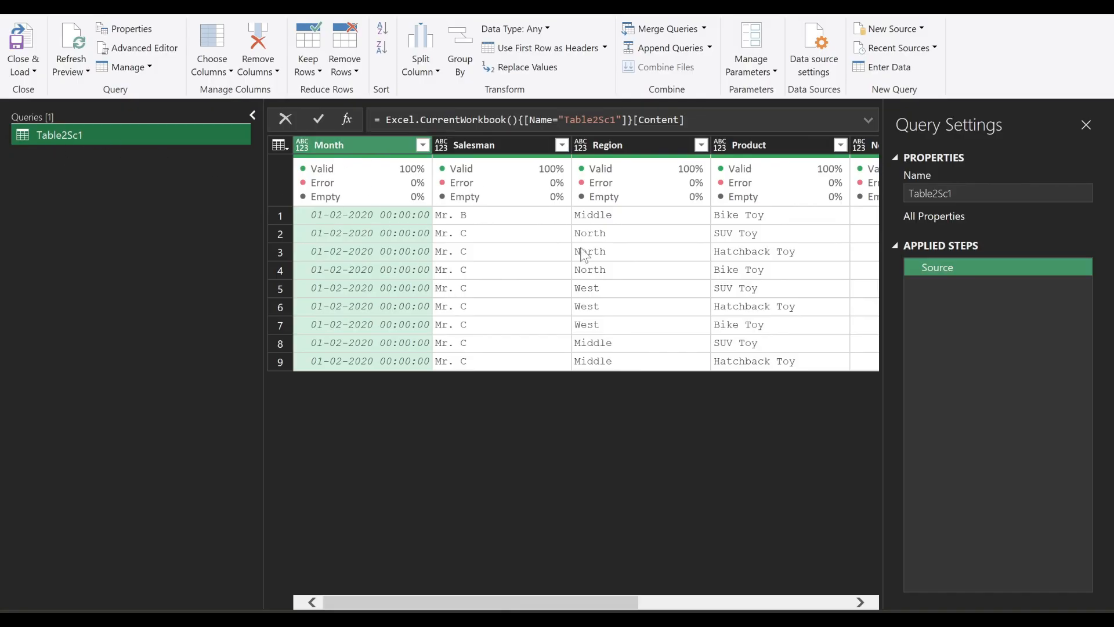
pyautogui.hscroll(5, 585, 253)
pyautogui.hscroll(-5, 580, 251)
pyautogui.rightClick(360, 148)
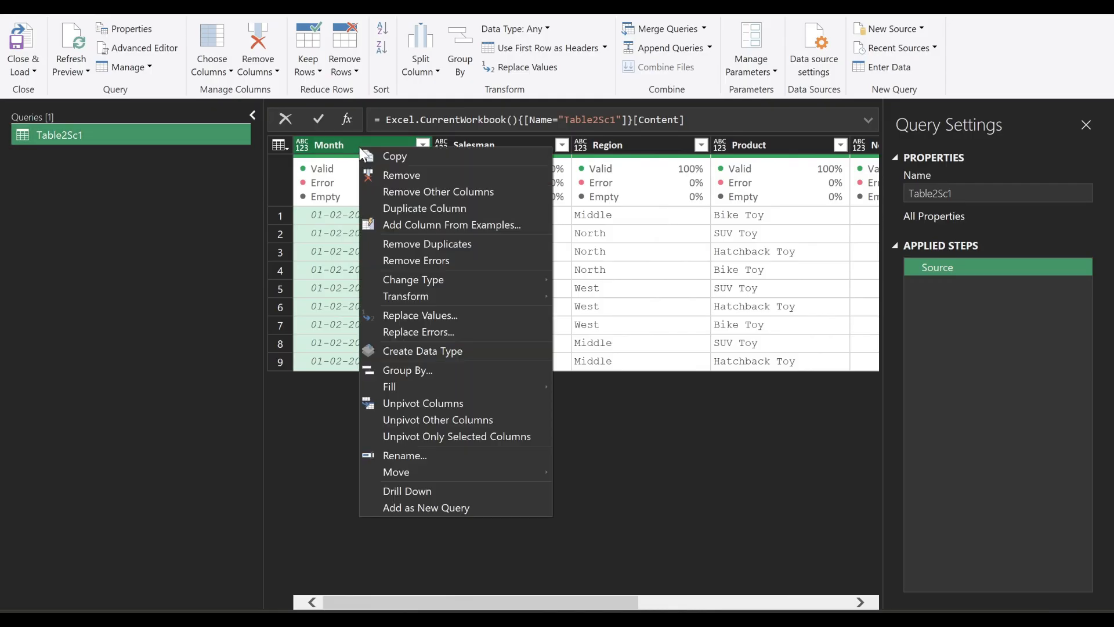
pyautogui.moveTo(440, 280)
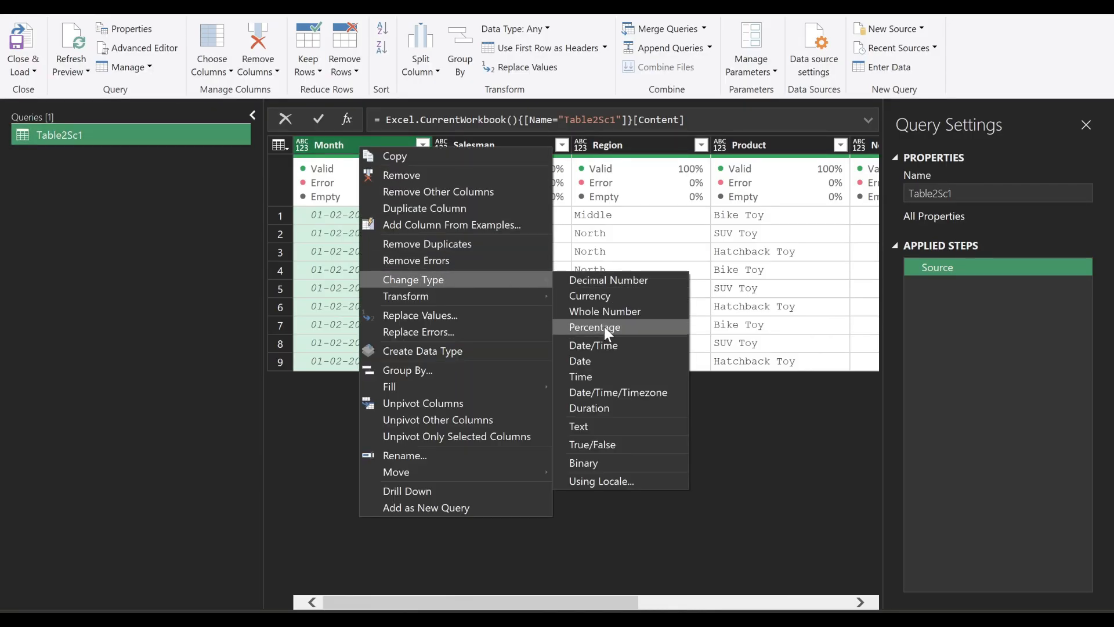
pyautogui.click(594, 360)
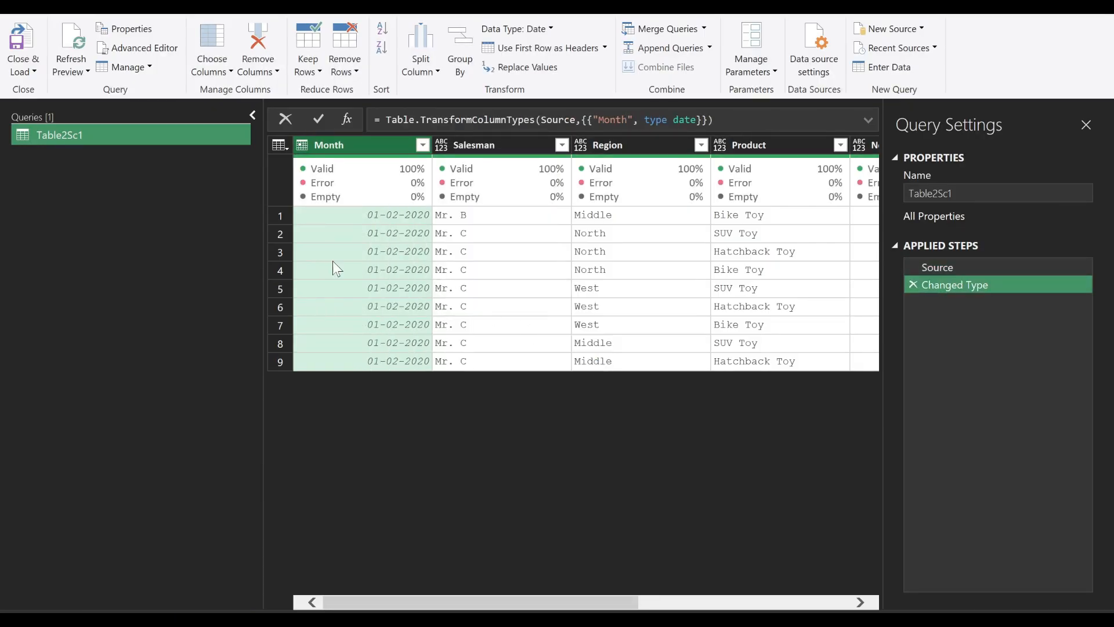
pyautogui.click(134, 131)
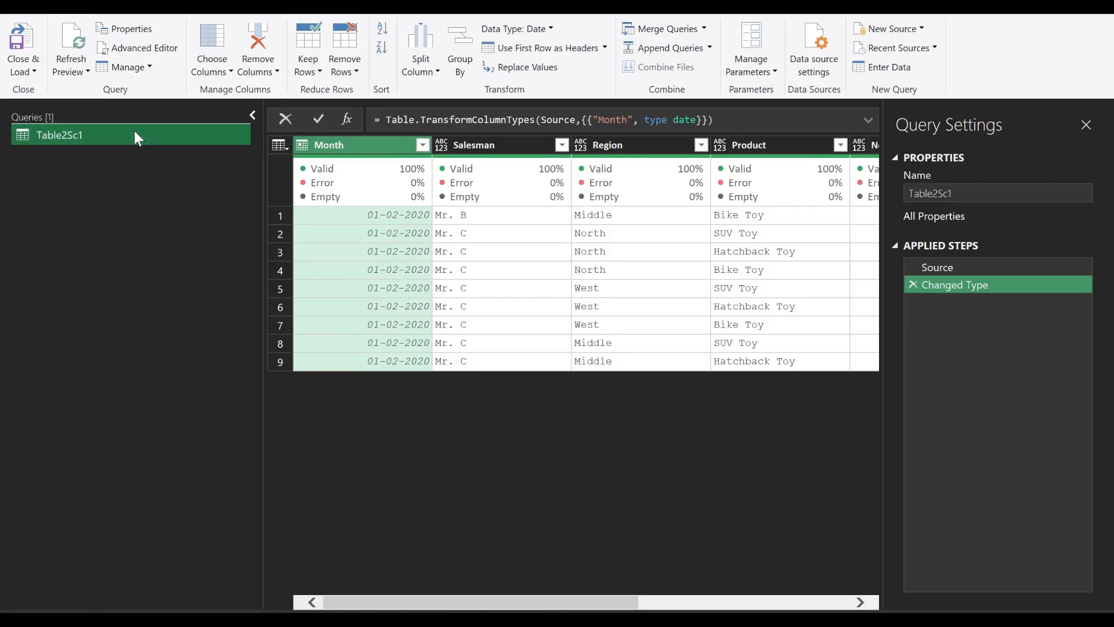
pyautogui.hscroll(6, 644, 287)
pyautogui.hscroll(-6, 644, 287)
pyautogui.rightClick(137, 137)
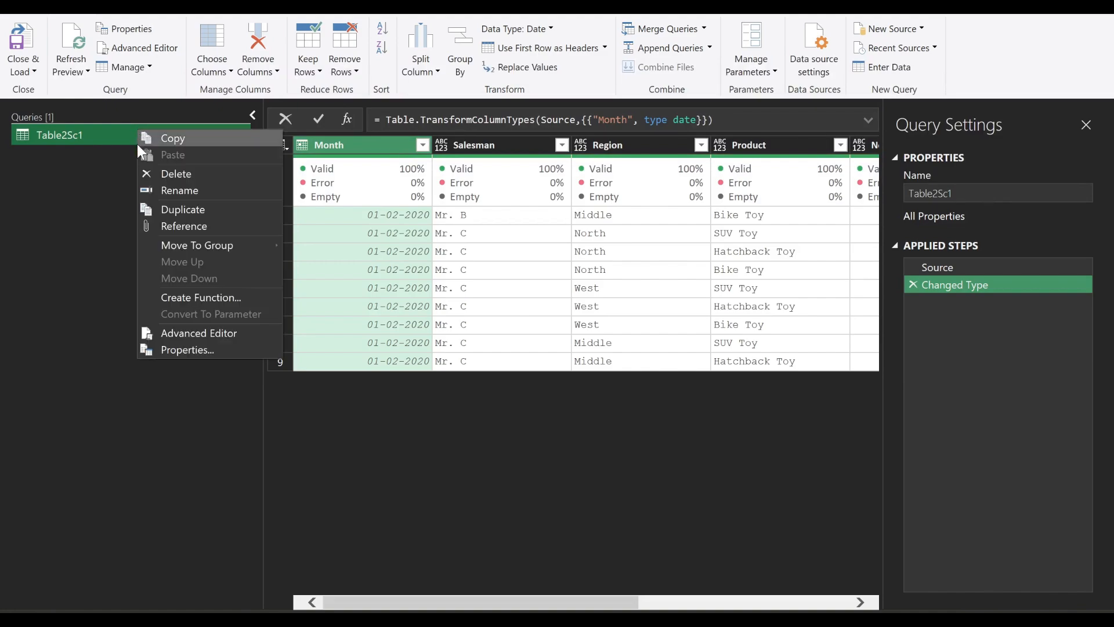
pyautogui.hotkey('ctrl', '2')
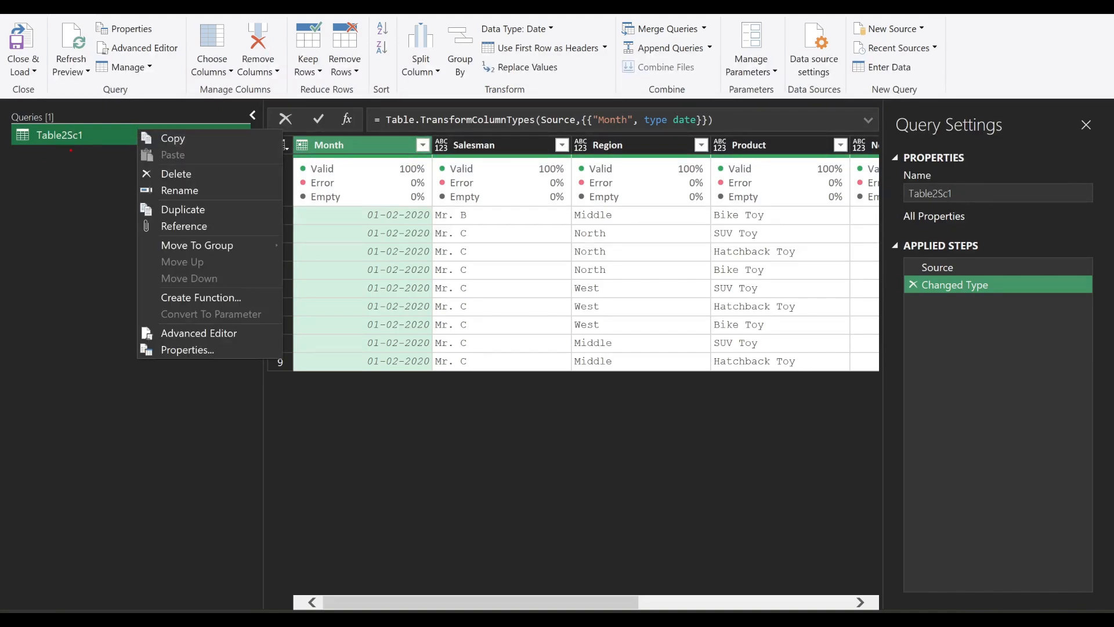
pyautogui.press('t')
pyautogui.moveTo(70, 151); pyautogui.dragTo(86, 264)
pyautogui.press('Escape')
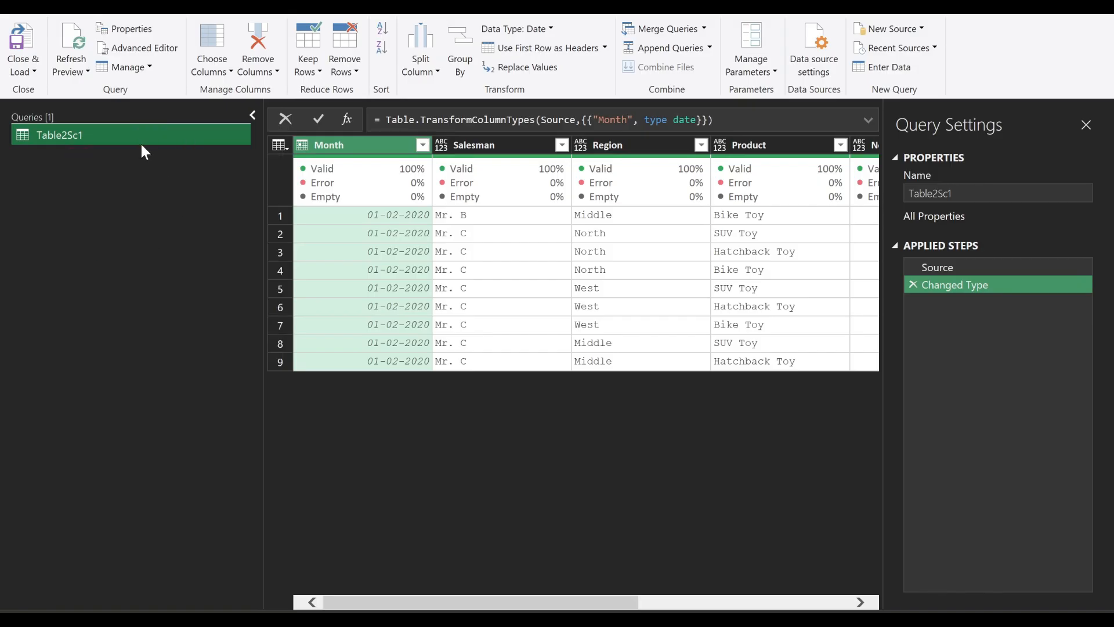
# - Duplicate the Table2Sc1 query and rename the copy Table1Sc1
pyautogui.rightClick(141, 132)
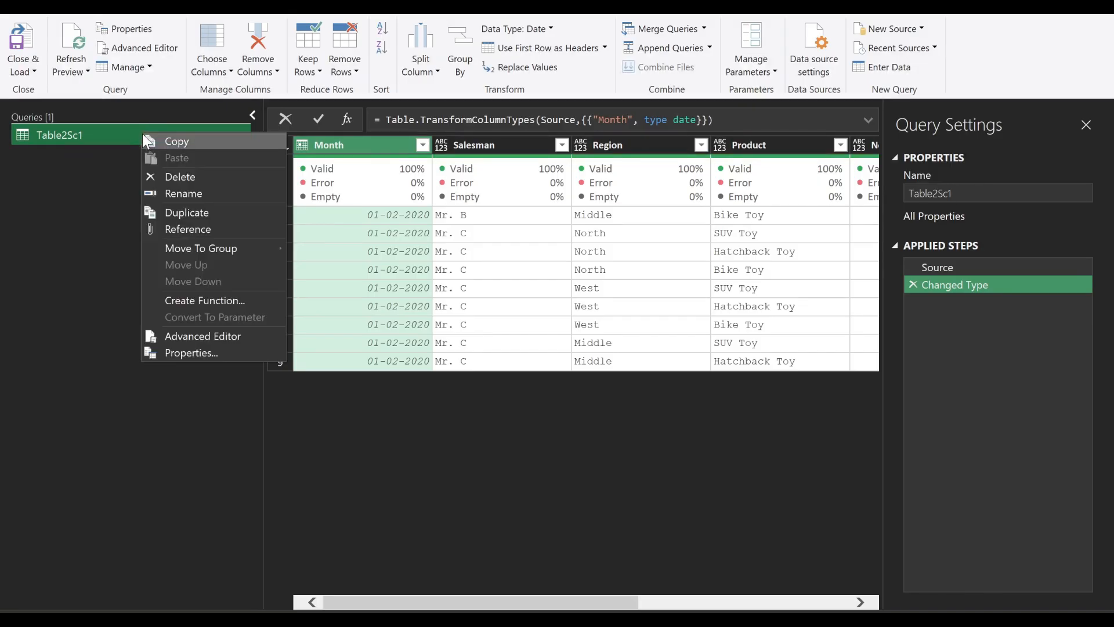
pyautogui.click(185, 213)
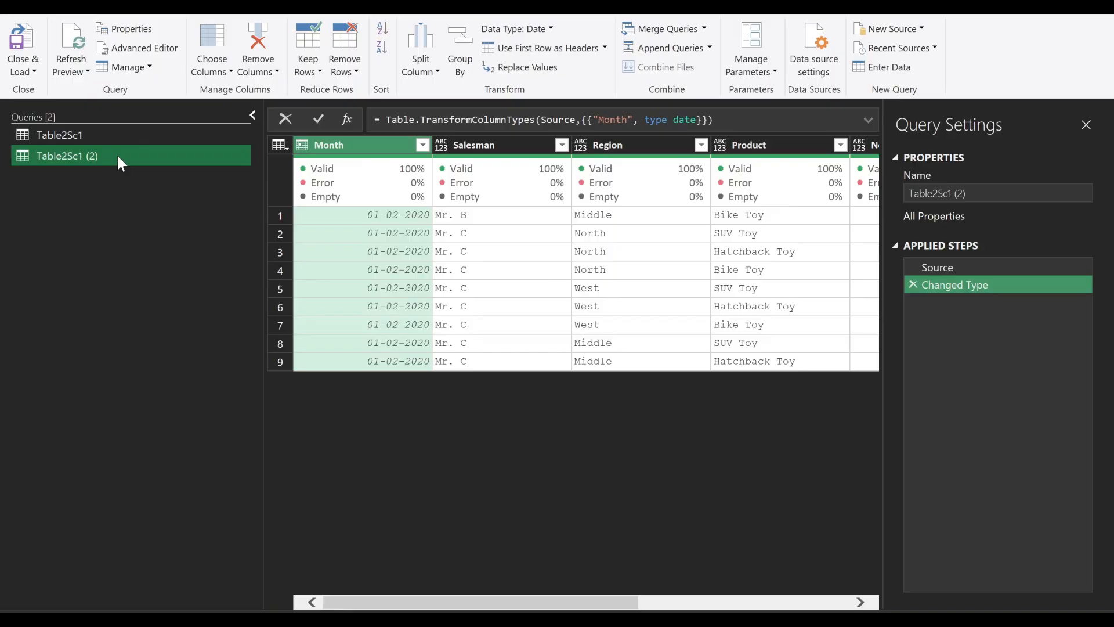
pyautogui.doubleClick(181, 152)
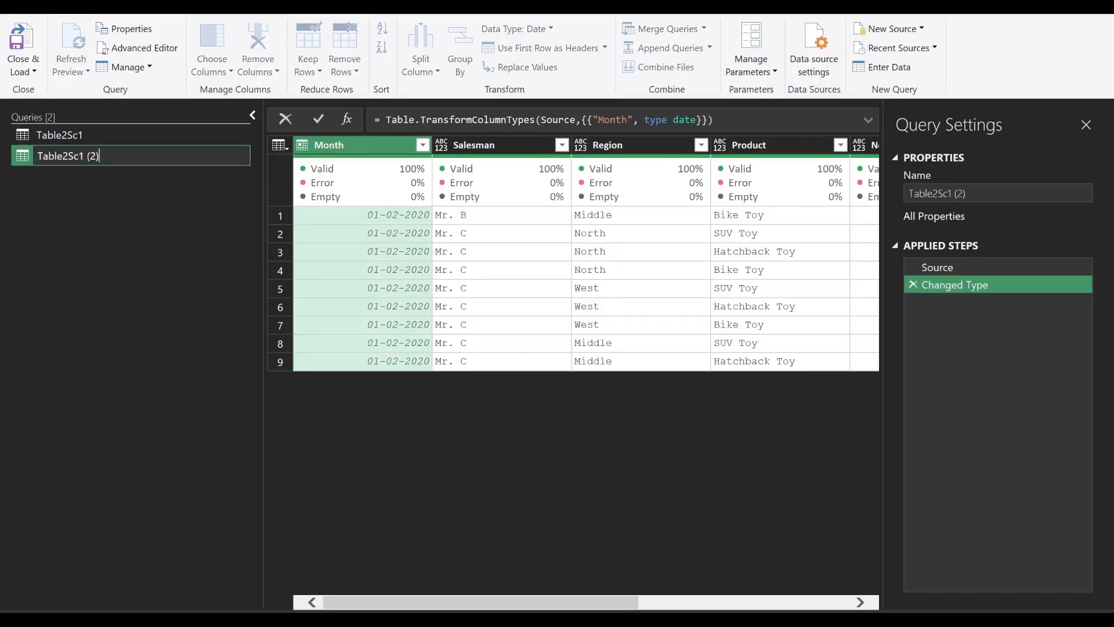
pyautogui.write('\\')
pyautogui.press('Return')
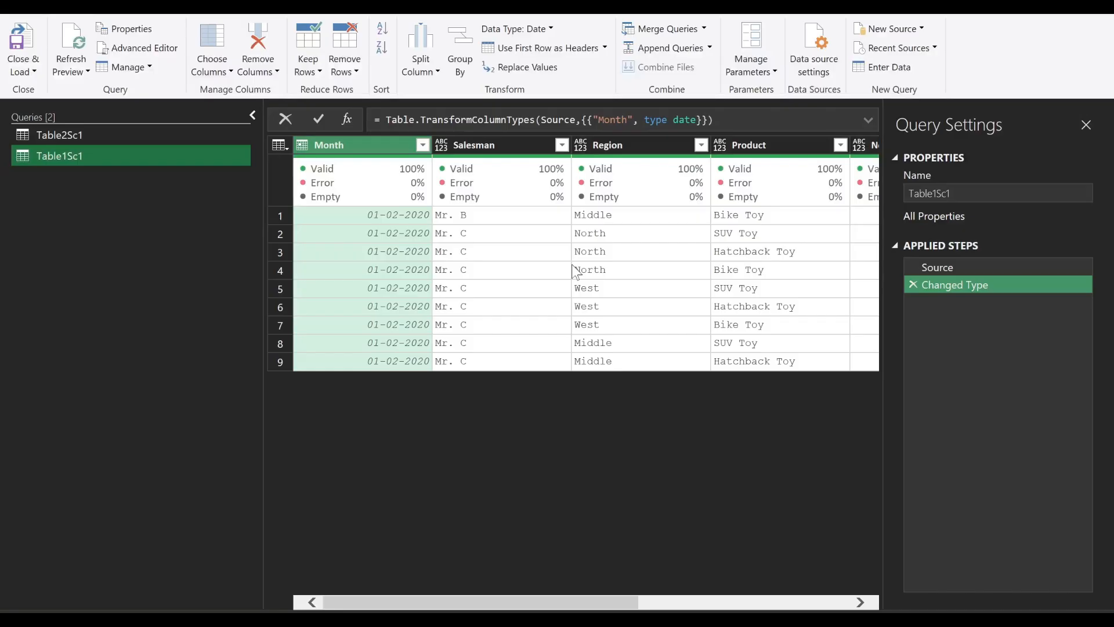
# - Edit the Source step of the Table1Sc1 query to read from Table1Sc1, then return to its Changed Type step
pyautogui.click(945, 265)
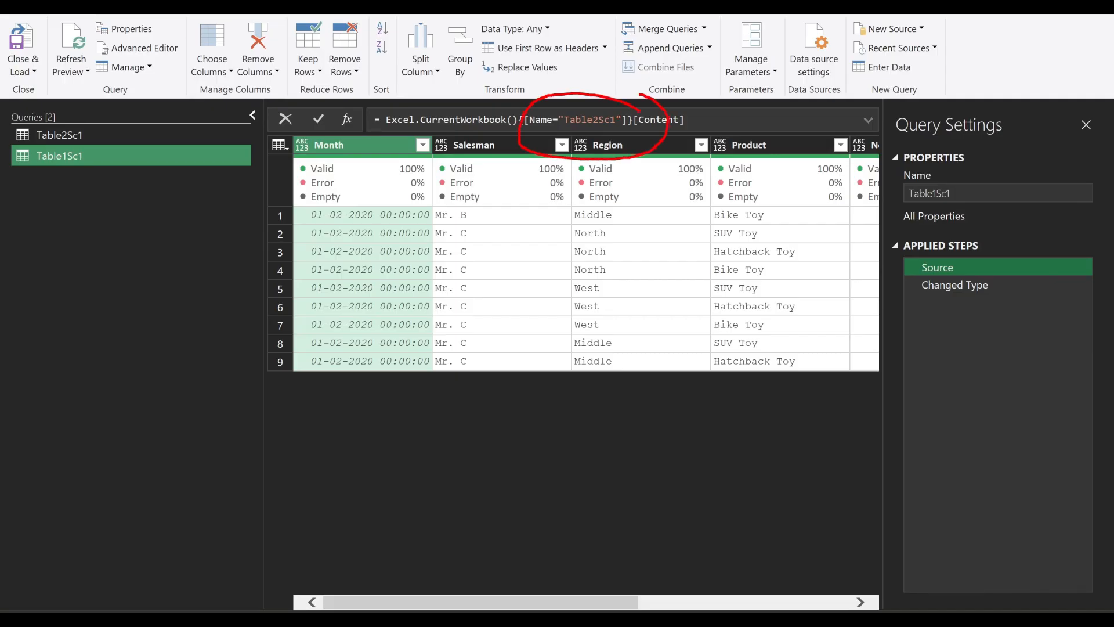
pyautogui.click(599, 119)
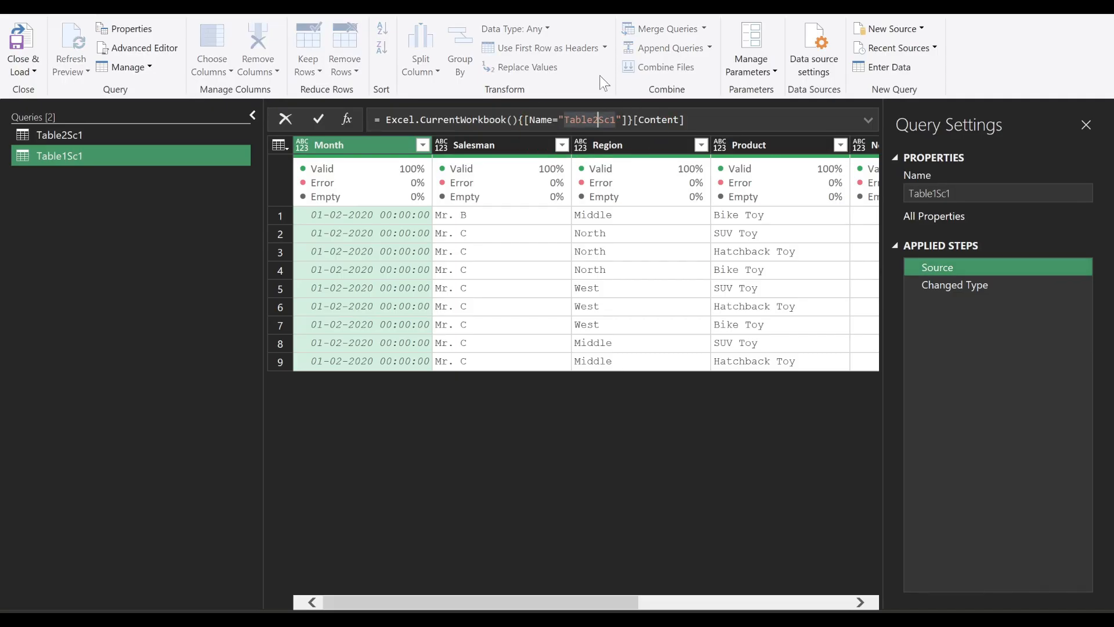
pyautogui.press('BackSpace')
pyautogui.write('1')
pyautogui.press('Return')
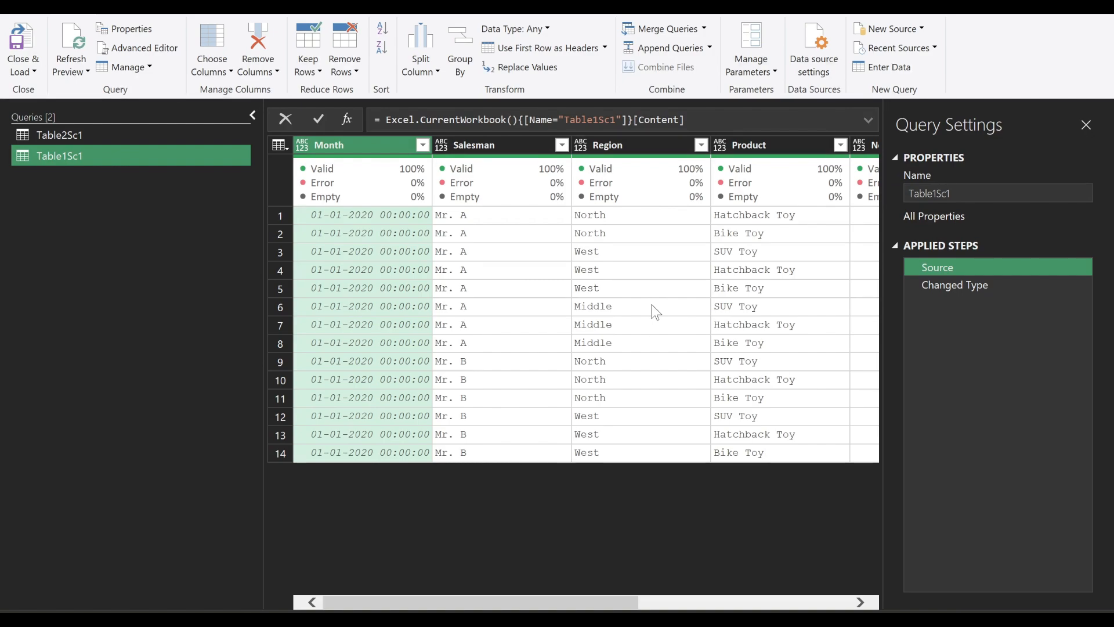
pyautogui.click(954, 286)
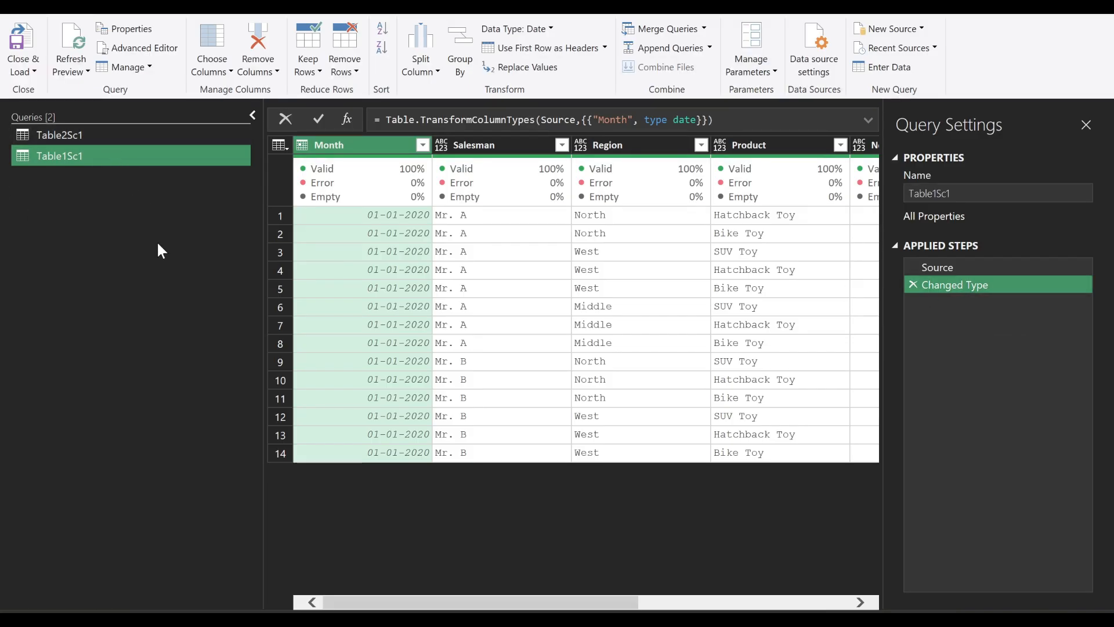
# - Append the queries as a new one, with Table1Sc1 as the first table and Table2Sc1 as the second
pyautogui.click(710, 51)
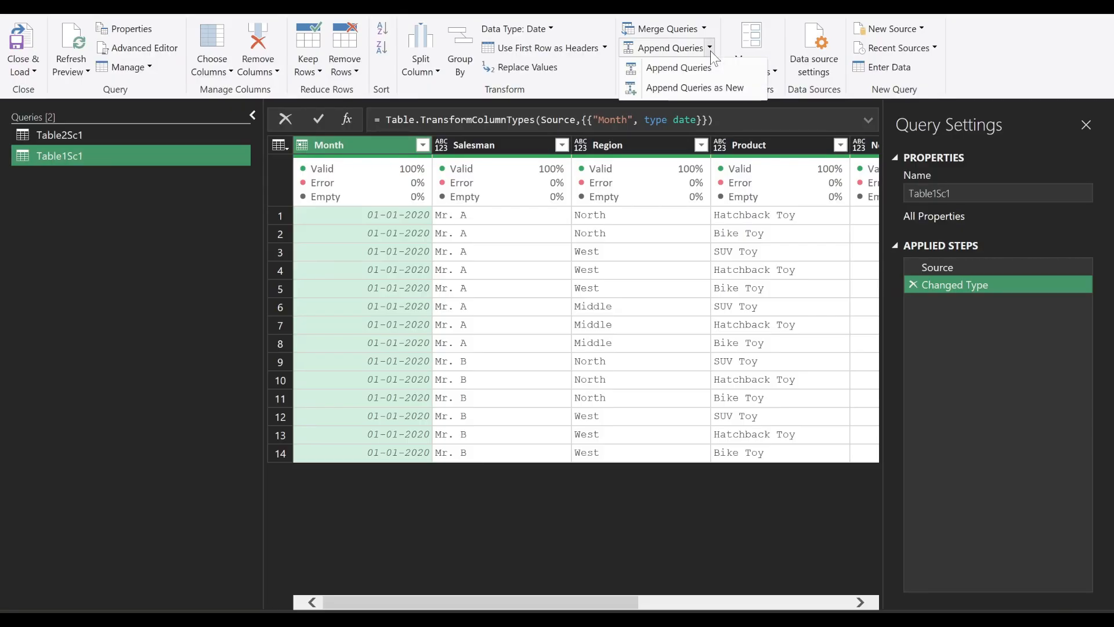
pyautogui.click(706, 82)
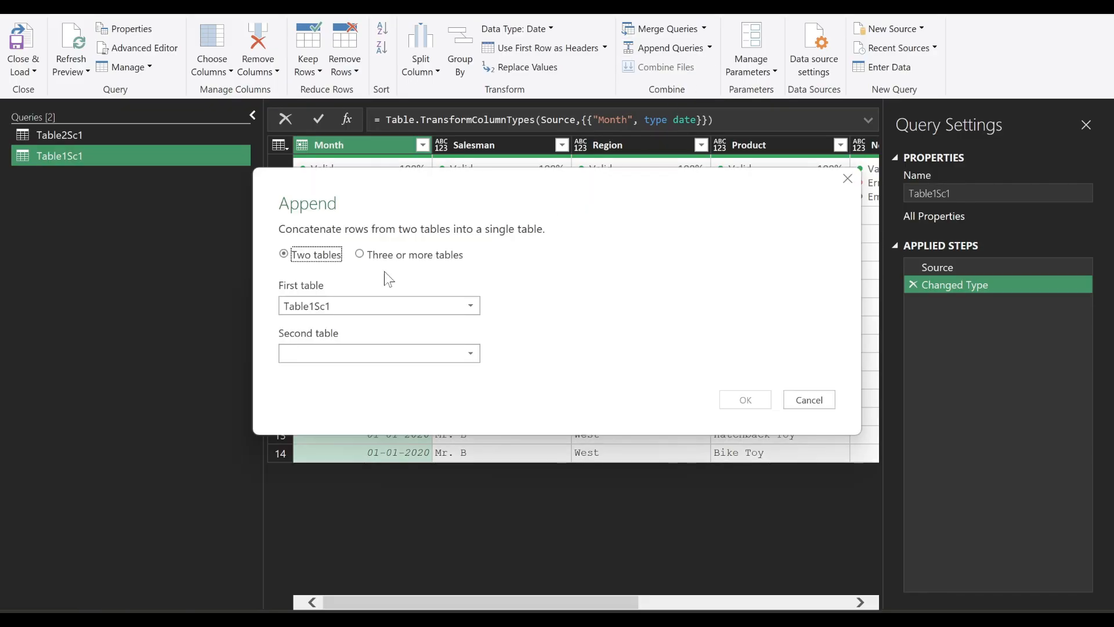
pyautogui.click(346, 357)
pyautogui.click(338, 372)
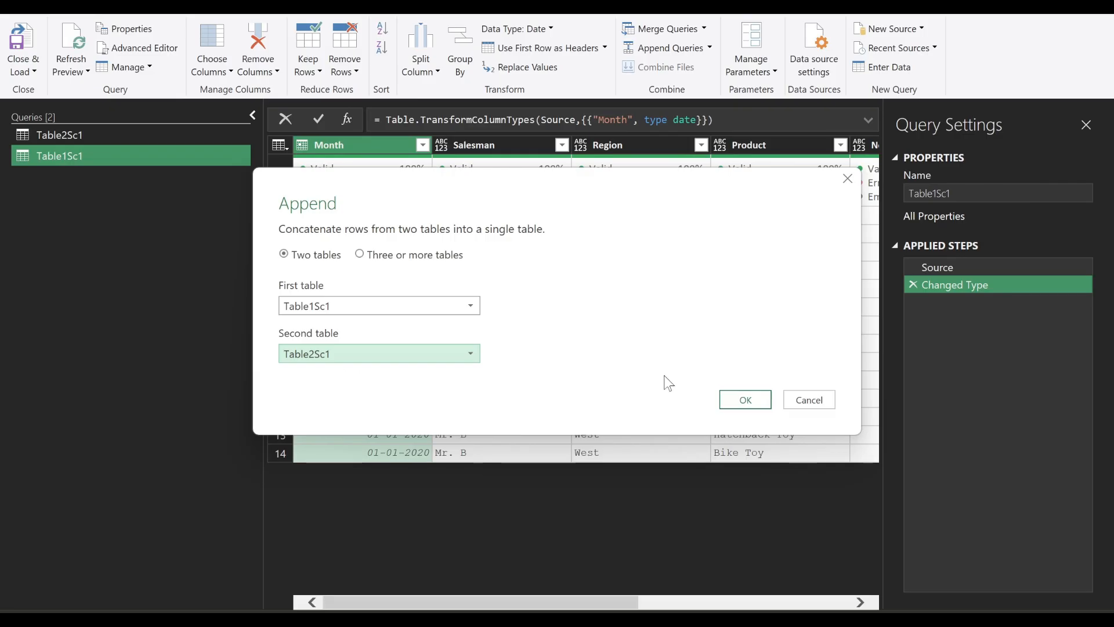
pyautogui.click(746, 400)
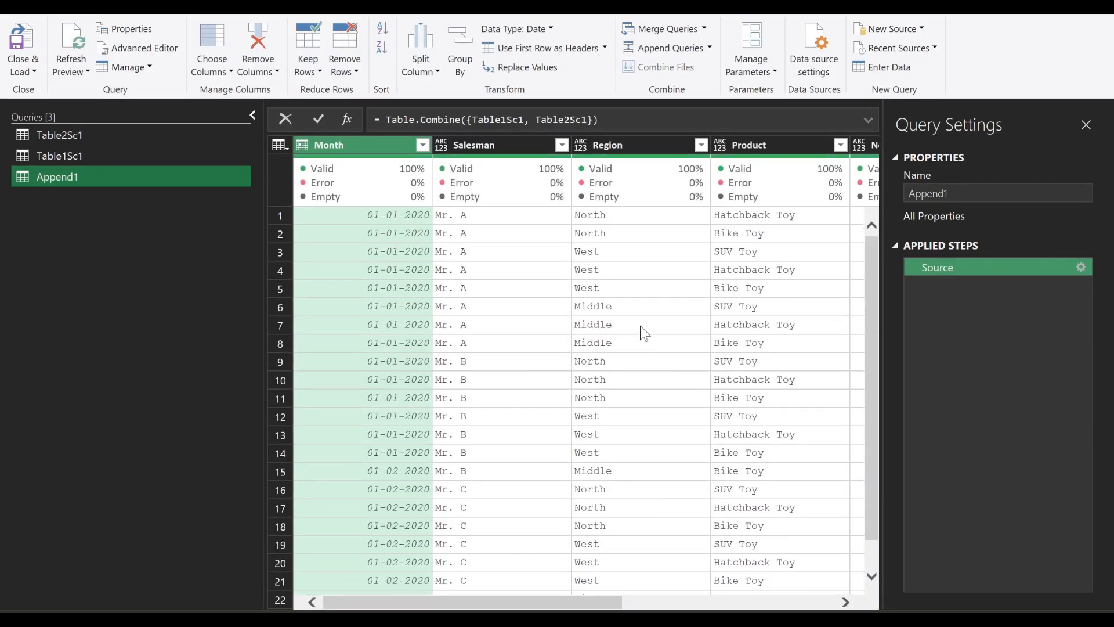
# - Review the appended rows and rename the appended query CombinedTable
pyautogui.scroll(-1, 640, 326)
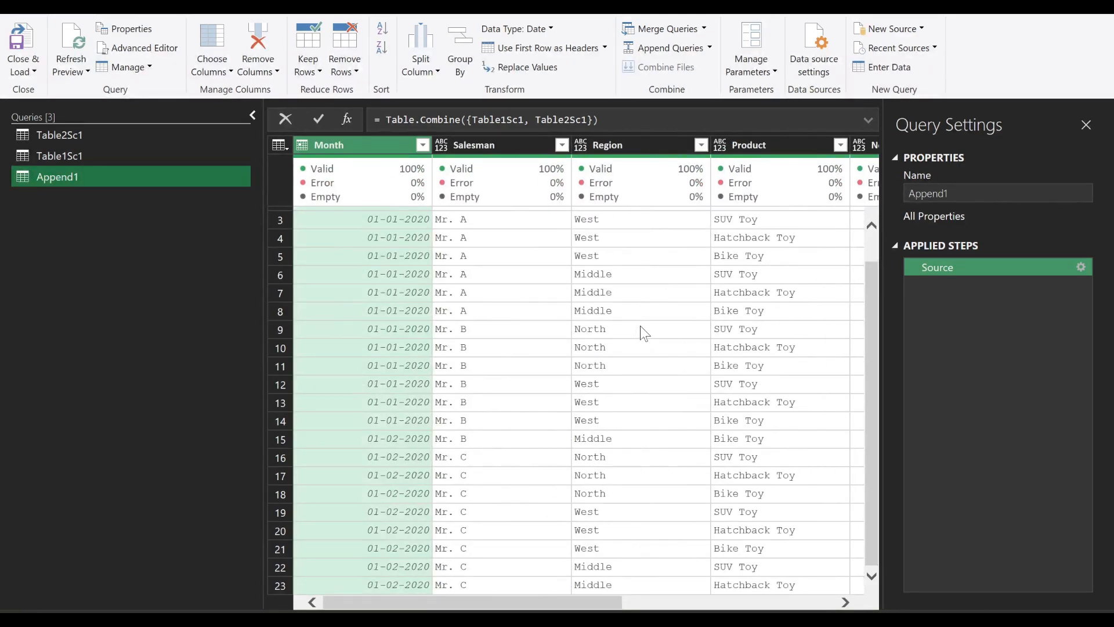
pyautogui.doubleClick(69, 181)
pyautogui.write('C')
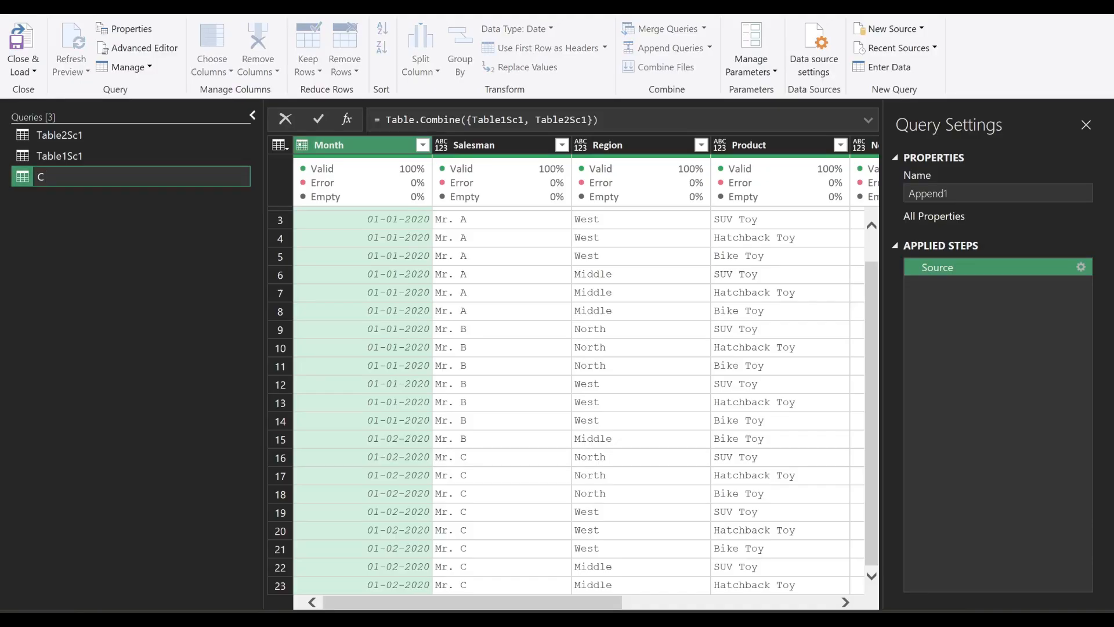
pyautogui.write('obm')
pyautogui.press('BackSpace')
pyautogui.press('BackSpace')
pyautogui.press('BackSpace')
pyautogui.write('omb')
pyautogui.press('BackSpace')
pyautogui.press('Return')
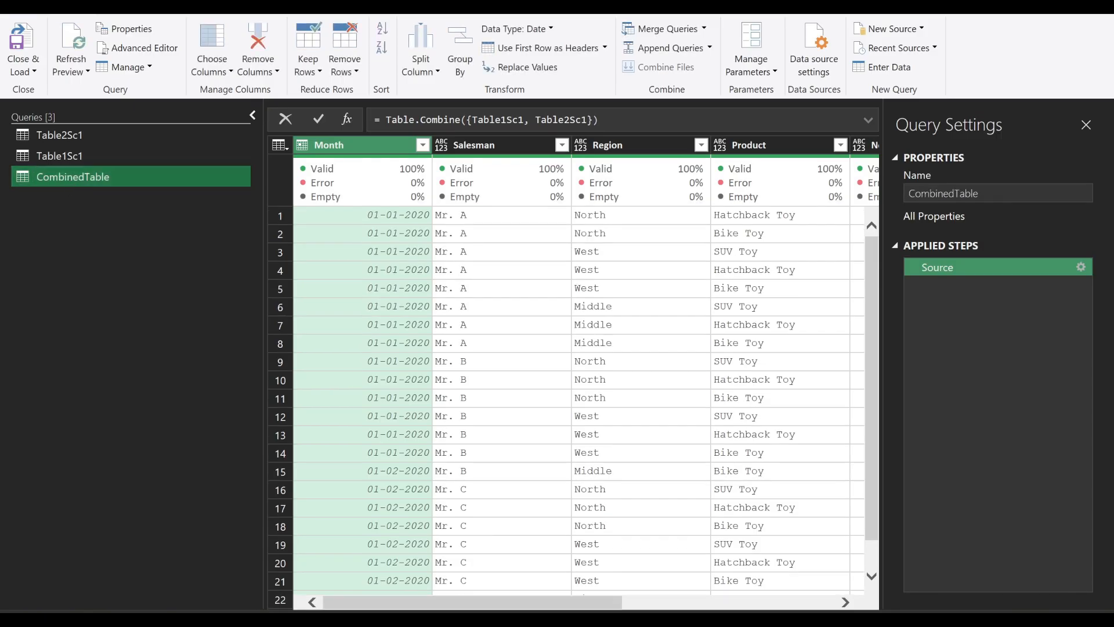
# - Close the Power Query Editor, keeping the changes so the queries load into the workbook
pyautogui.hotkey('alt', 'F4')
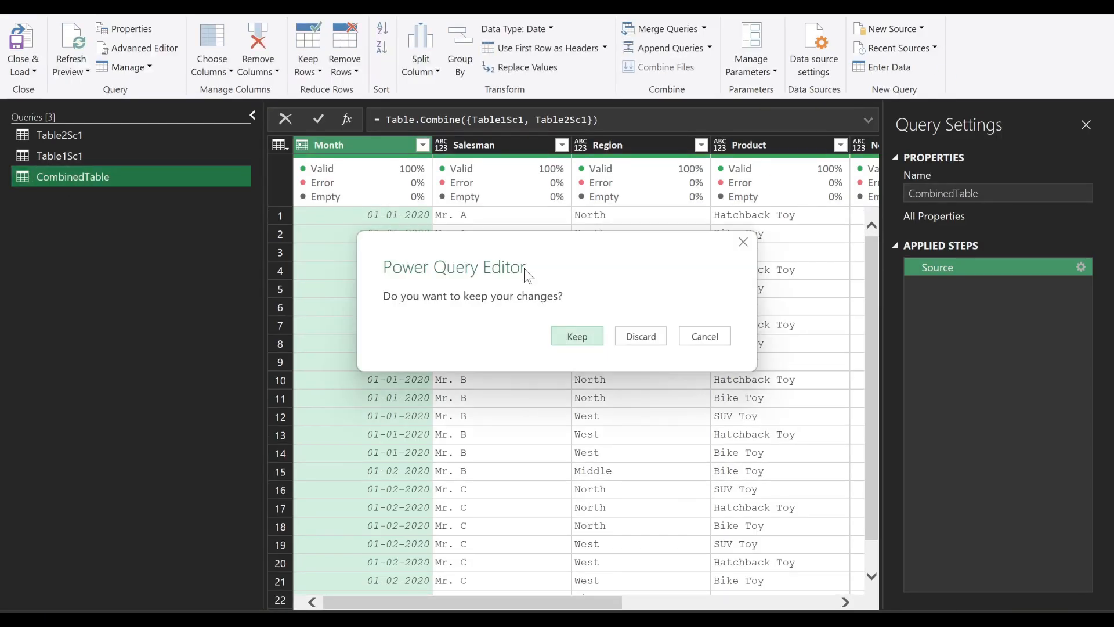
pyautogui.press('Return')
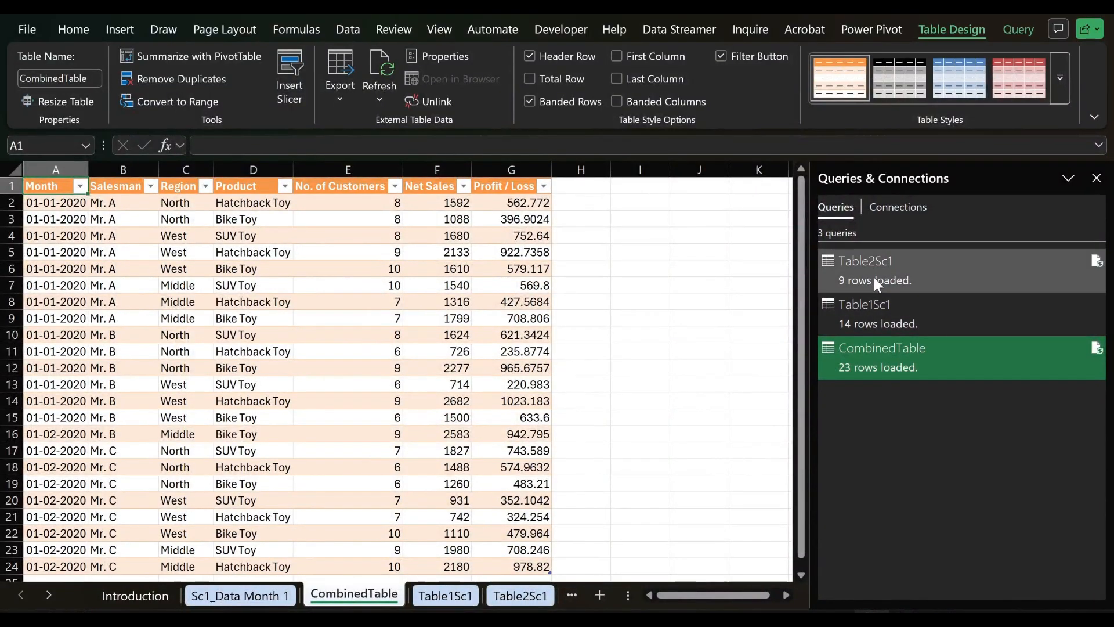
# - Delete the loaded output sheets Table2Sc1 and Table1Sc1, leaving their queries as connections only
pyautogui.click(874, 277)
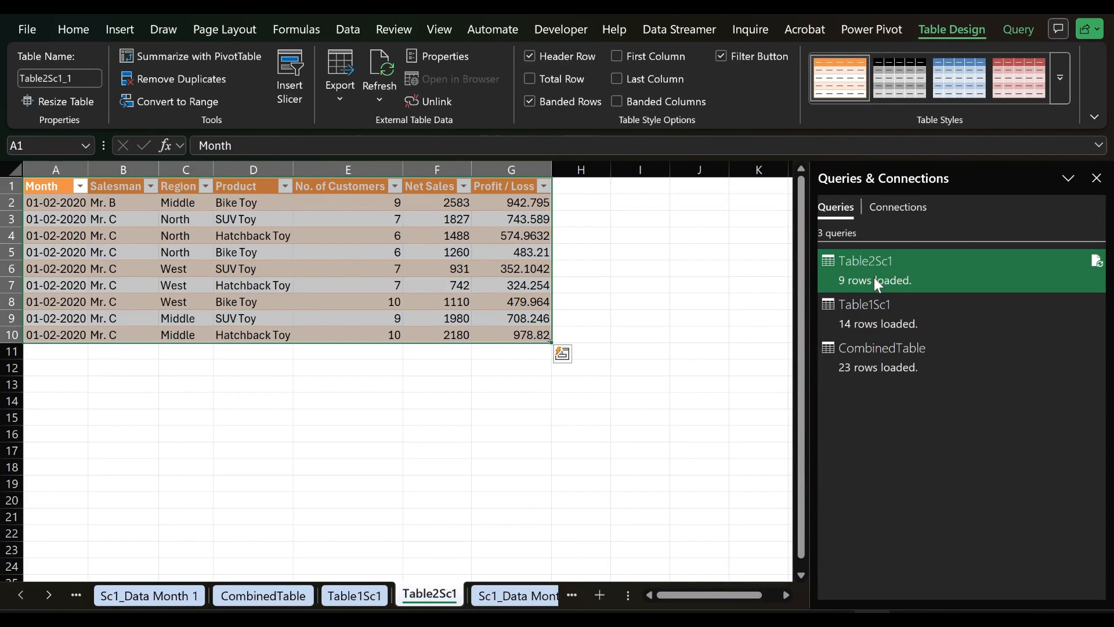
pyautogui.rightClick(884, 276)
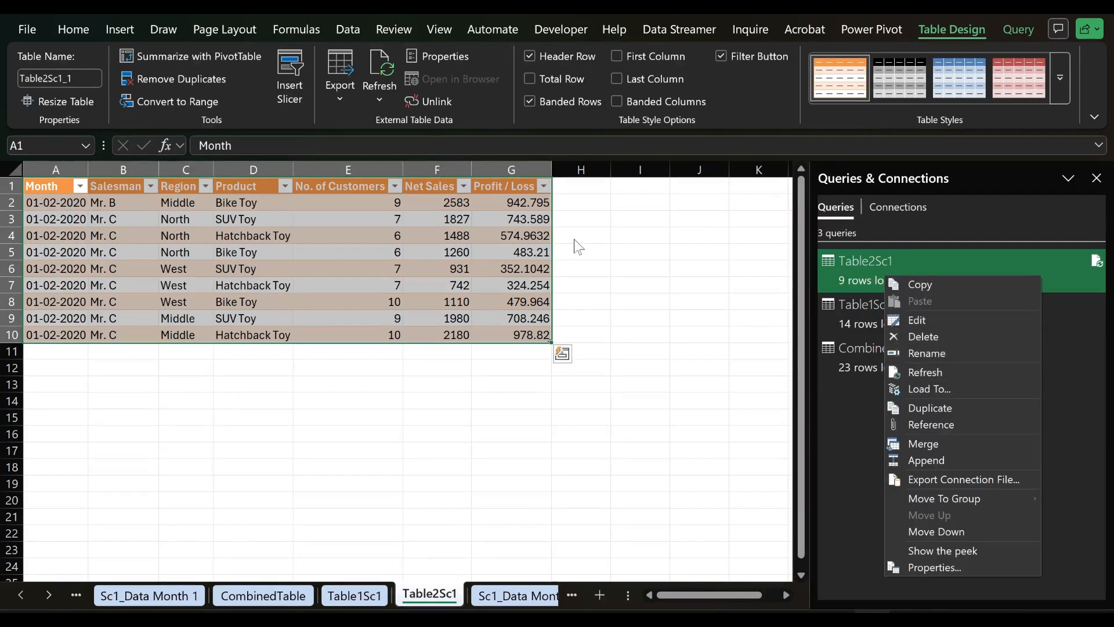
pyautogui.click(487, 232)
pyautogui.press('Return')
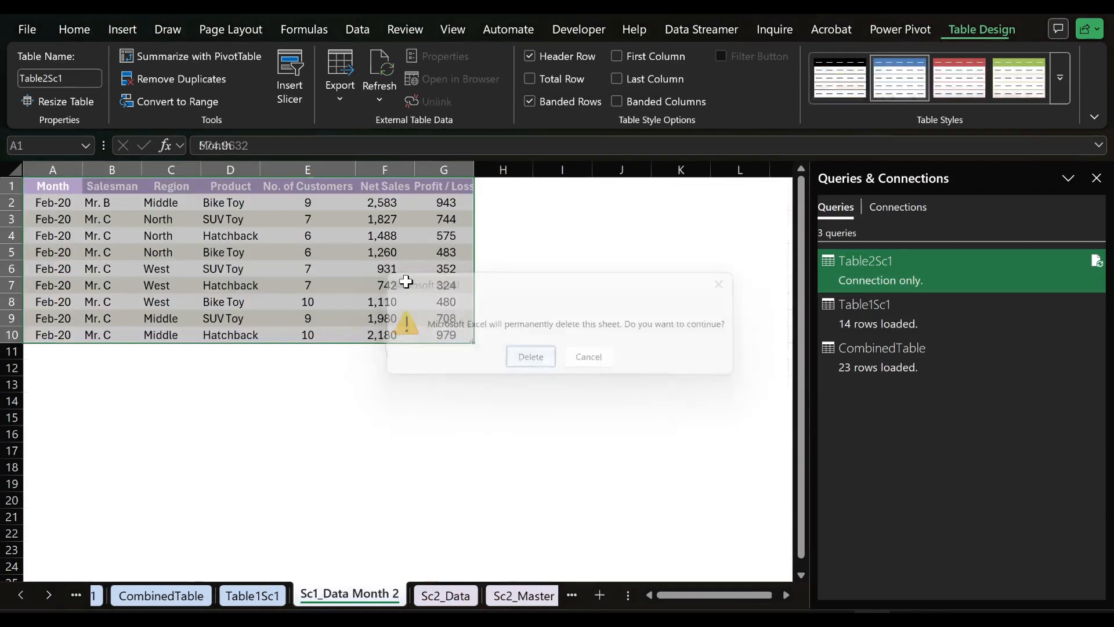
pyautogui.hotkey('ctrl', 'pageup')
pyautogui.click(406, 282)
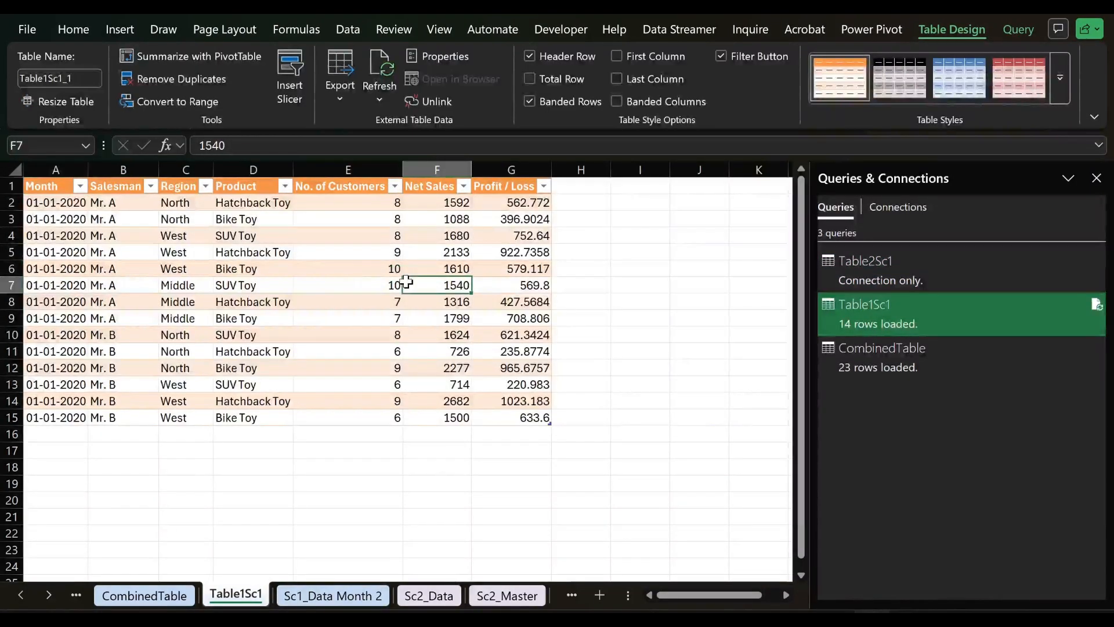
pyautogui.hotkey('alt', 'e')
pyautogui.press('l')
pyautogui.press('Return')
# - Turn off banded rows for the table on the CombinedTable sheet and give it the purple medium table style
pyautogui.hotkey('ctrl', 'pageup')
pyautogui.hotkey('ctrl', 'pageup')
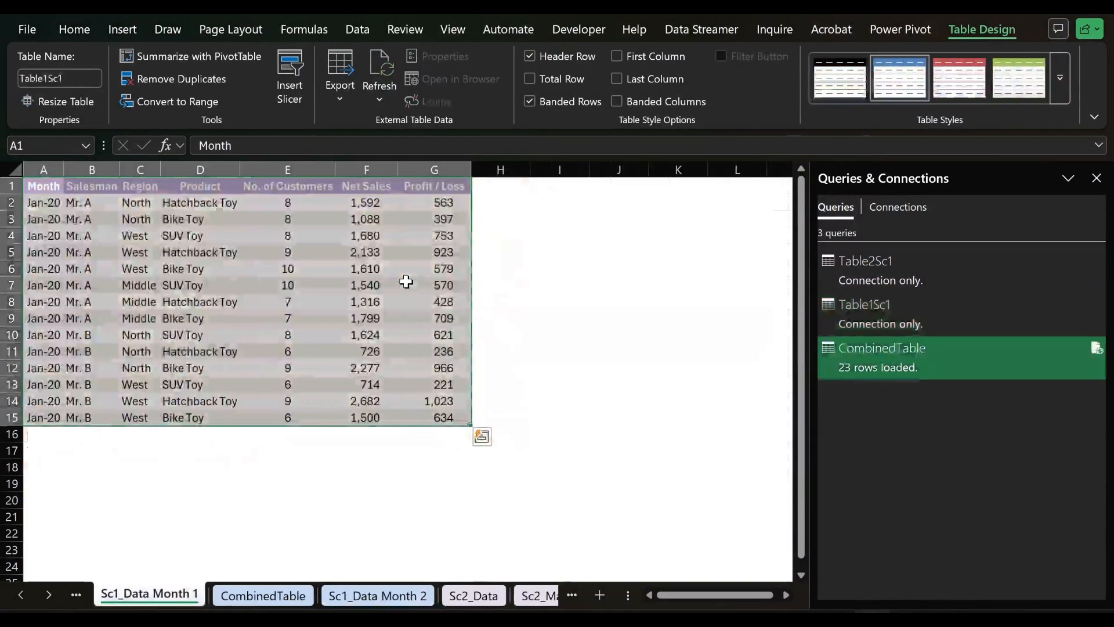
pyautogui.hotkey('ctrl', 'pagedown')
pyautogui.click(409, 238)
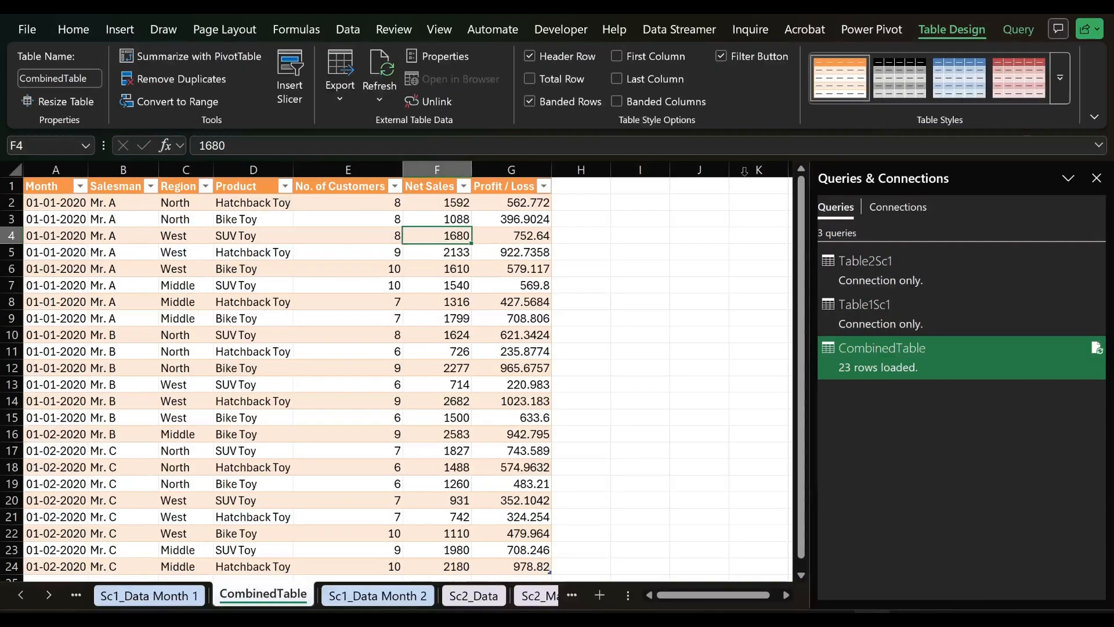
pyautogui.click(572, 94)
pyautogui.click(959, 77)
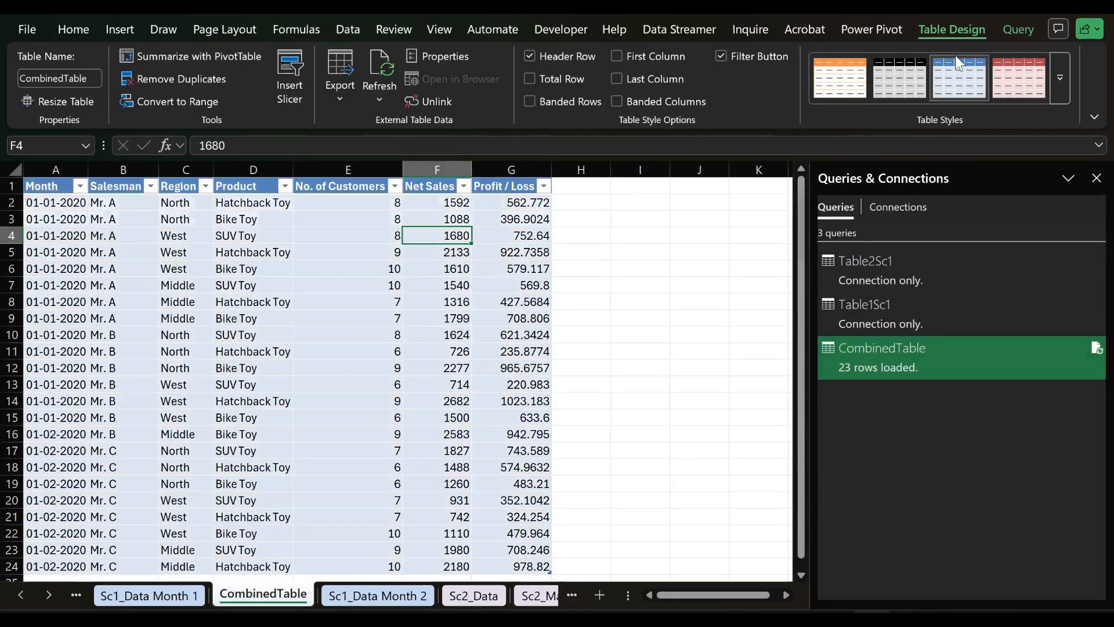
pyautogui.click(1061, 77)
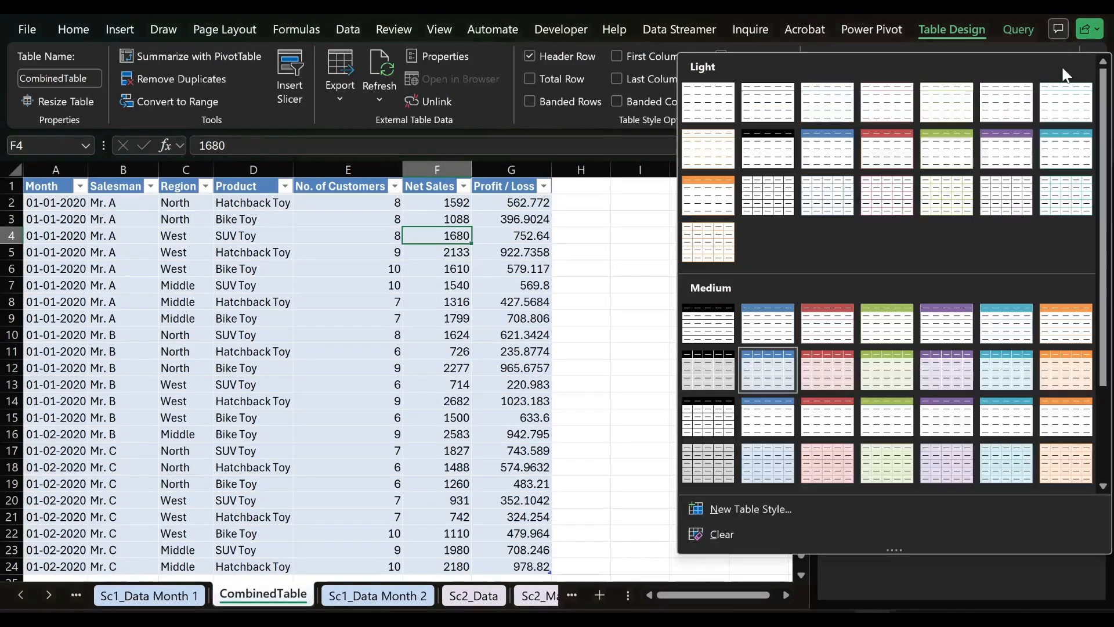
pyautogui.click(955, 315)
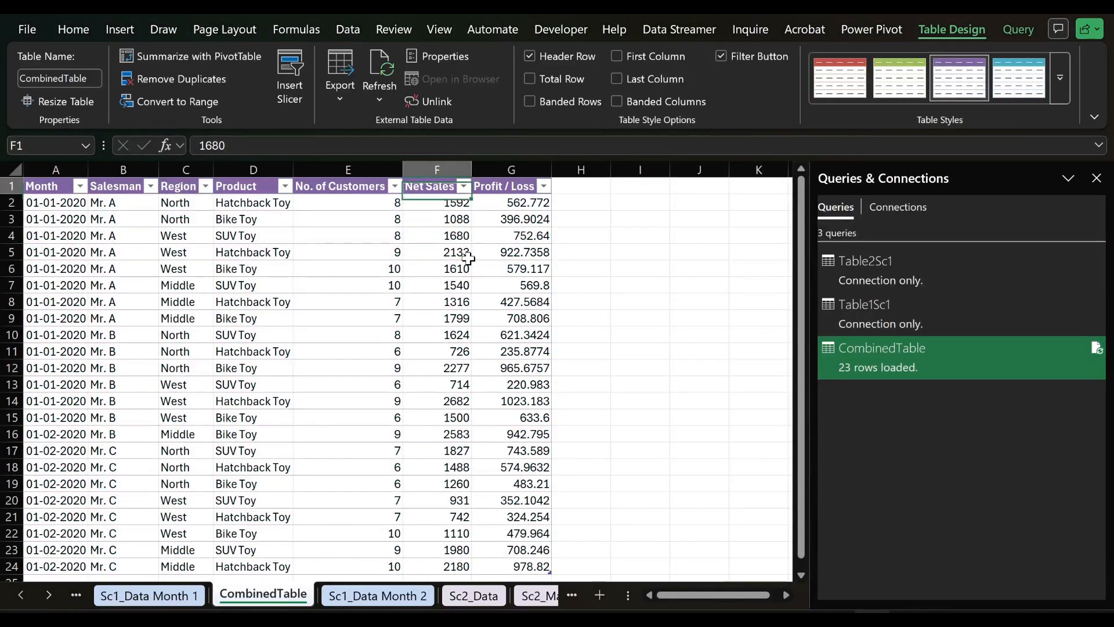
# - Select the whole combined table, including its header row
pyautogui.hotkey('ctrl', 'Home')
pyautogui.hotkey('ctrl', 'shift', 'Right')
pyautogui.hotkey('ctrl', 'shift', 'Down')
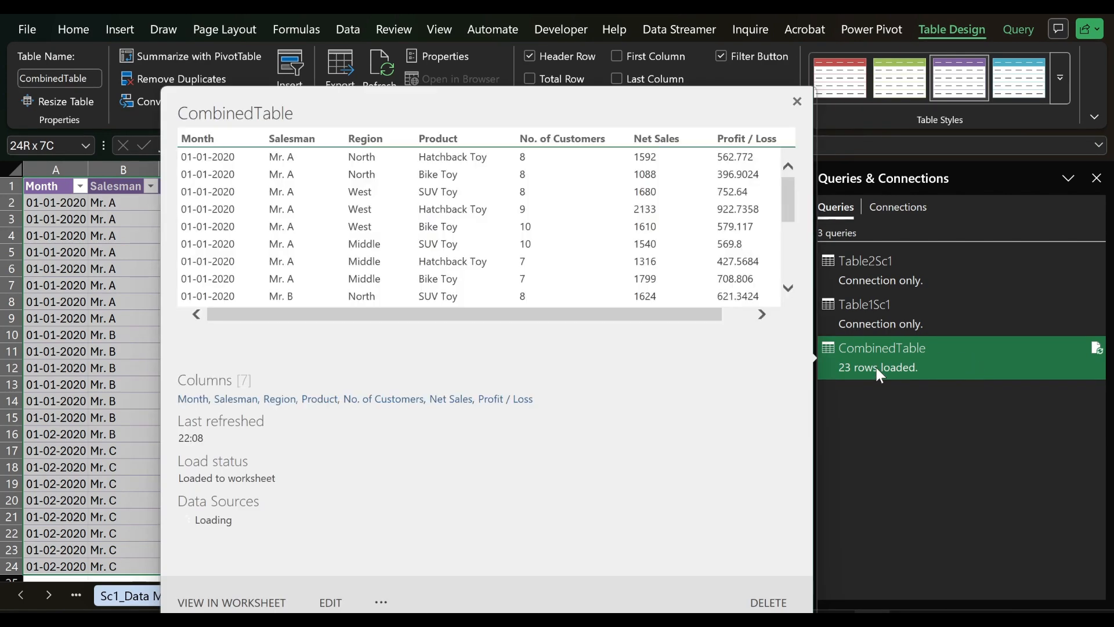
# - Change the CombinedTable query to load as a PivotTable Report on a new worksheet, accepting deletion of the existing table
pyautogui.rightClick(877, 370)
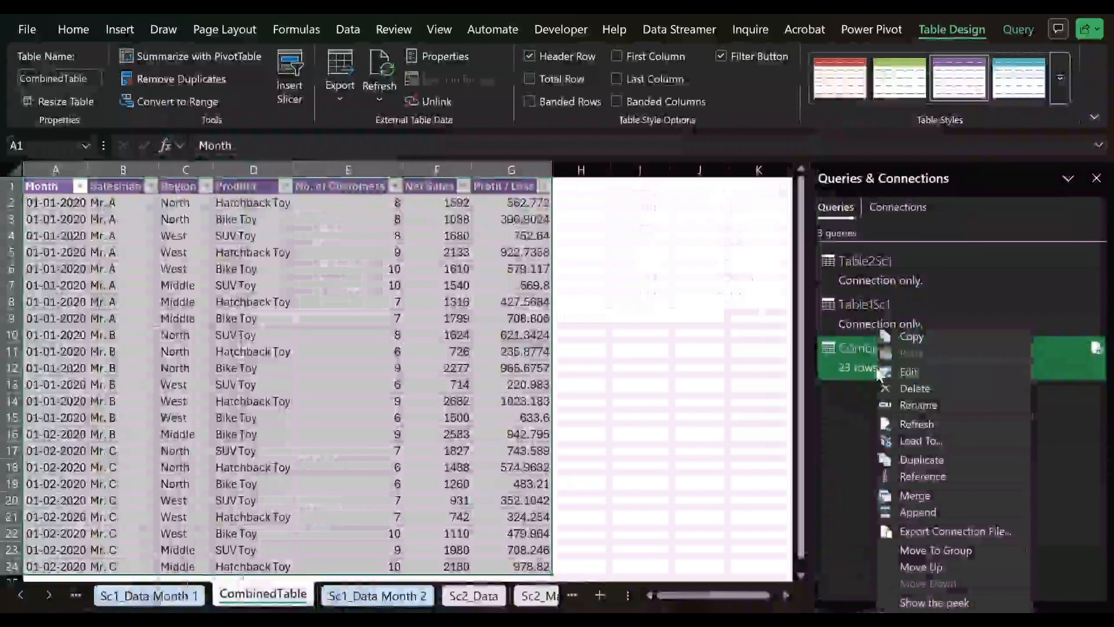
pyautogui.click(908, 442)
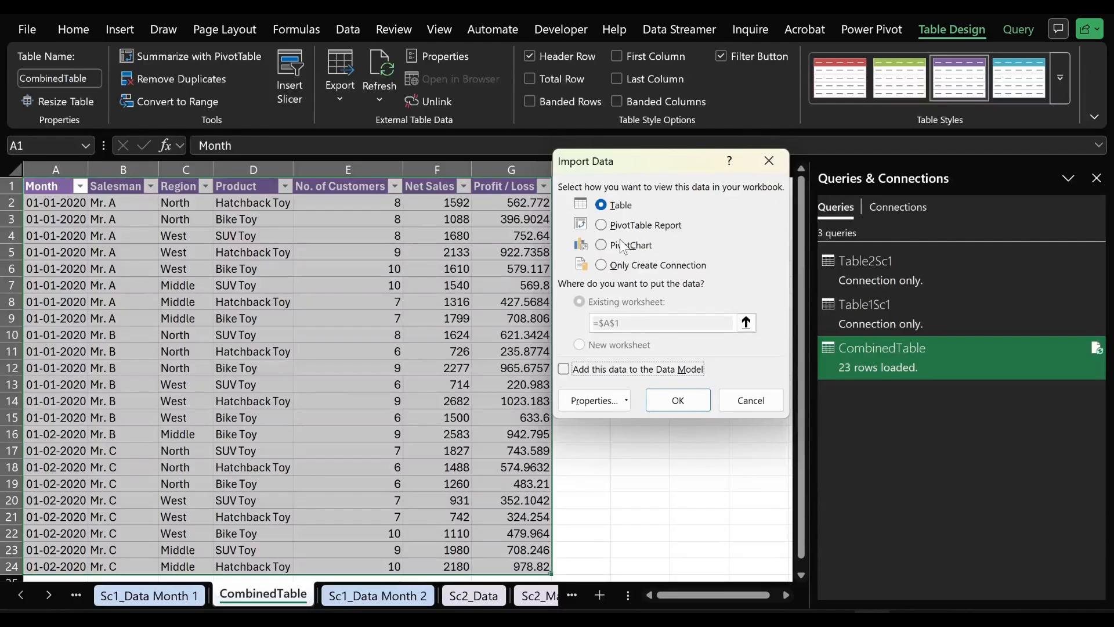
pyautogui.click(601, 226)
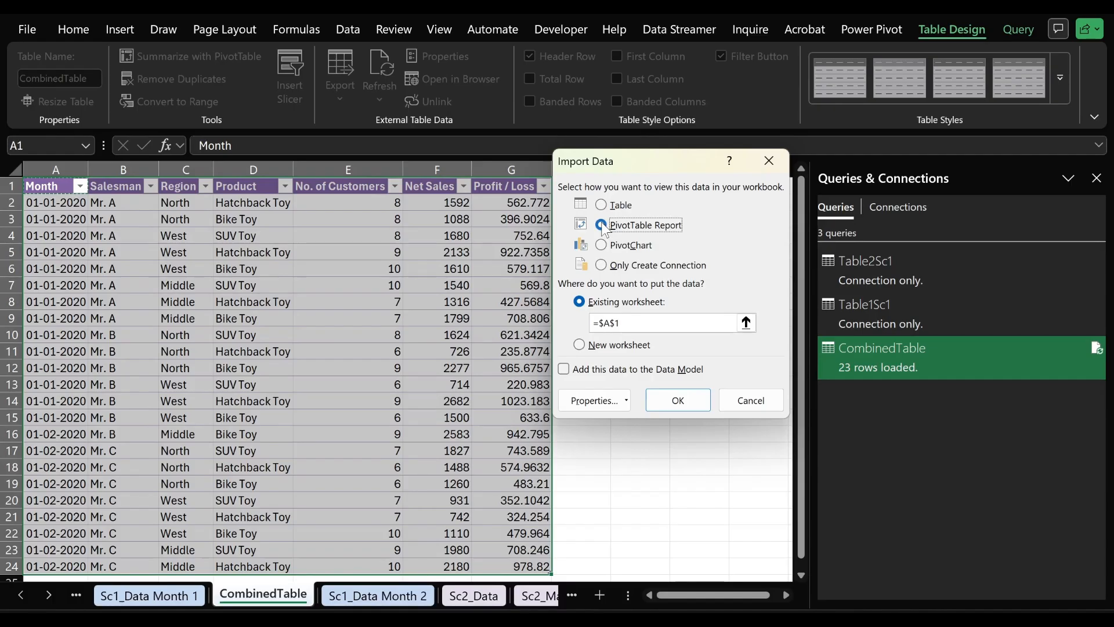
pyautogui.click(579, 345)
pyautogui.click(683, 402)
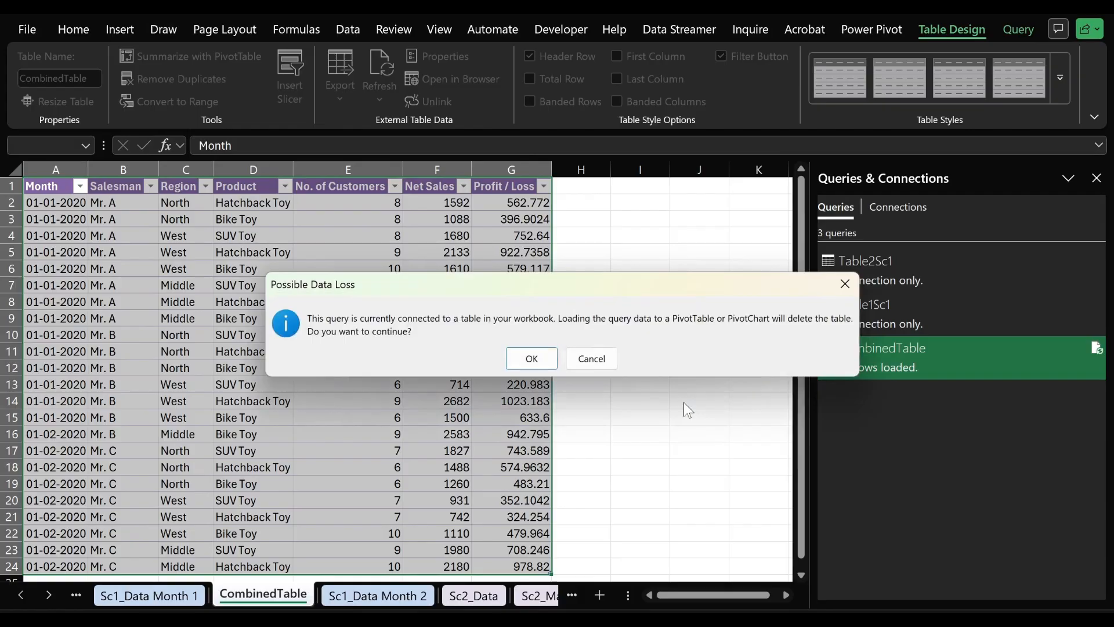
pyautogui.press('Return')
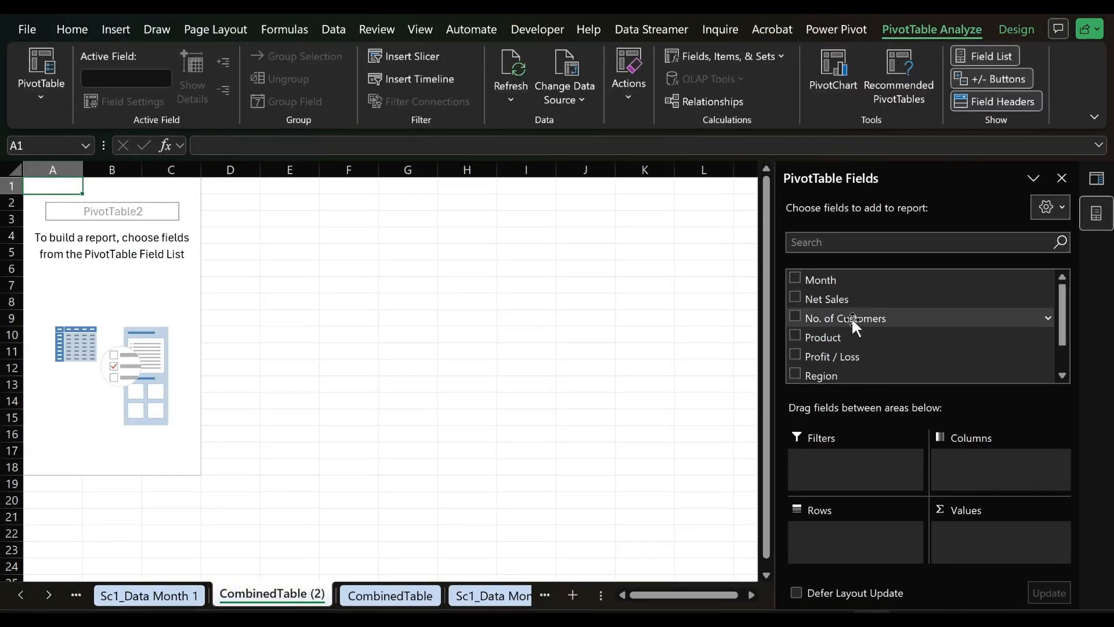
# - Lay out the pivot table with Month in rows, Profit / Loss in values, Salesman in columns and Region in filters
pyautogui.moveTo(851, 281); pyautogui.dragTo(897, 537)
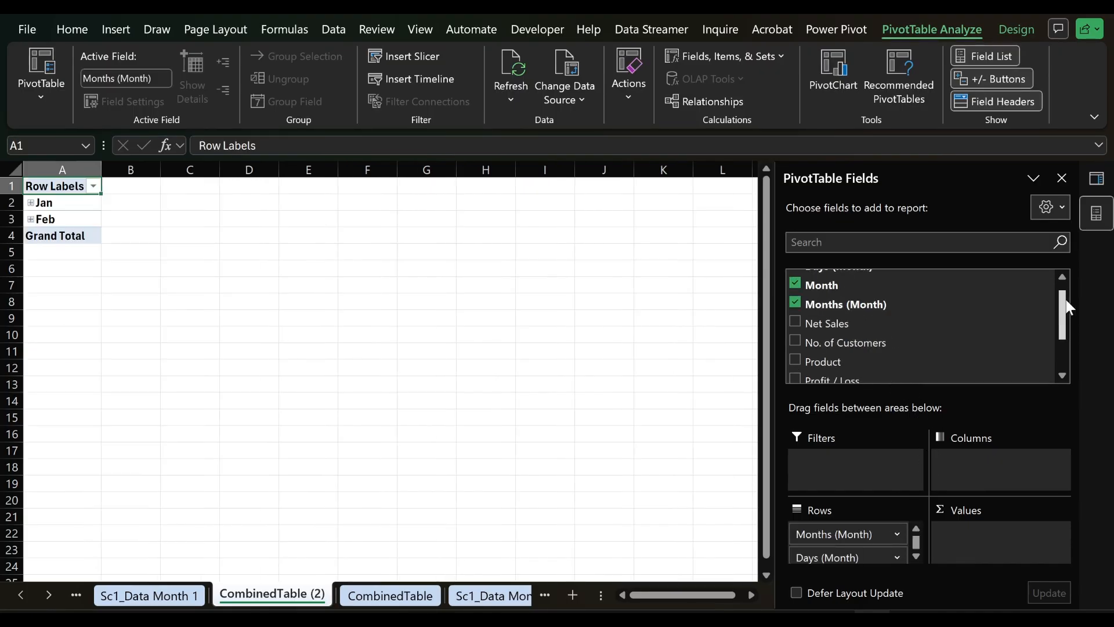
pyautogui.moveTo(1065, 299); pyautogui.dragTo(1066, 365)
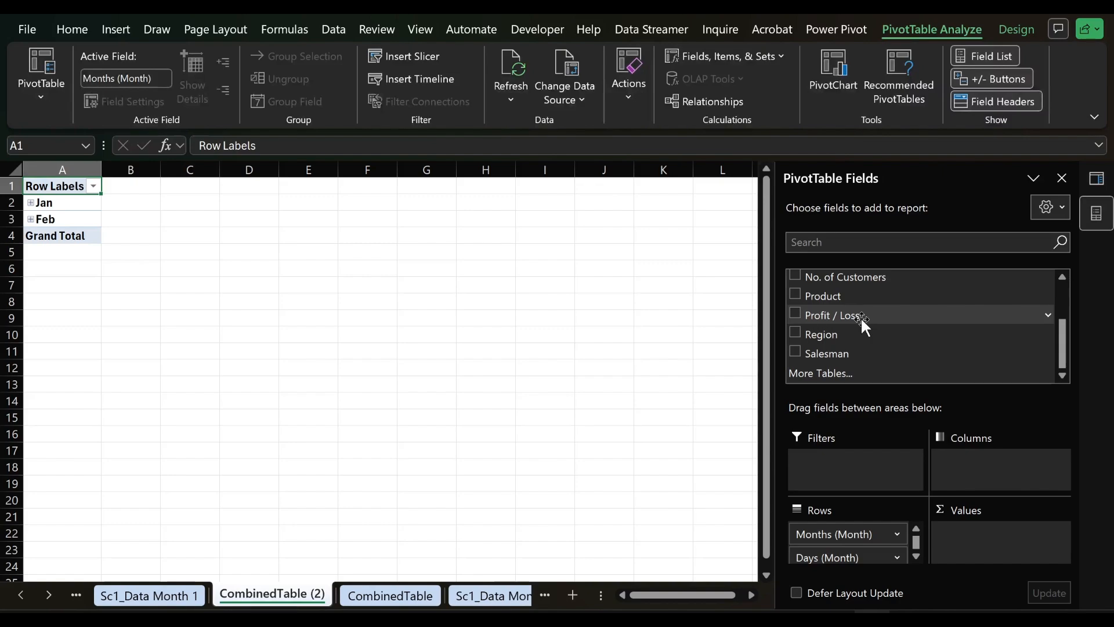
pyautogui.moveTo(861, 316); pyautogui.dragTo(1003, 546)
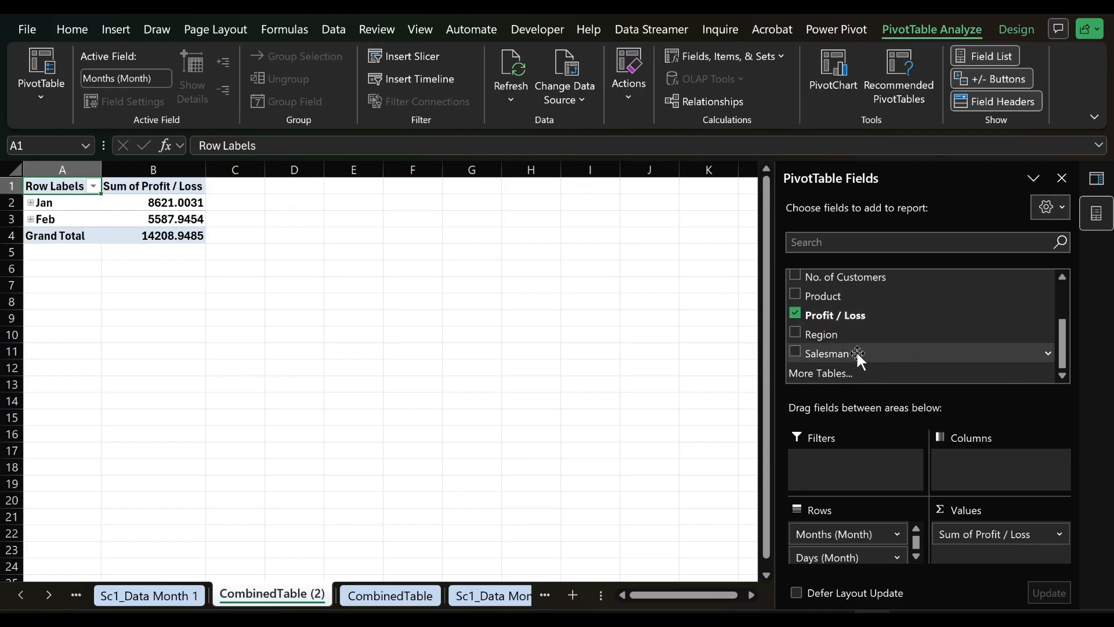
pyautogui.moveTo(856, 352); pyautogui.dragTo(995, 458)
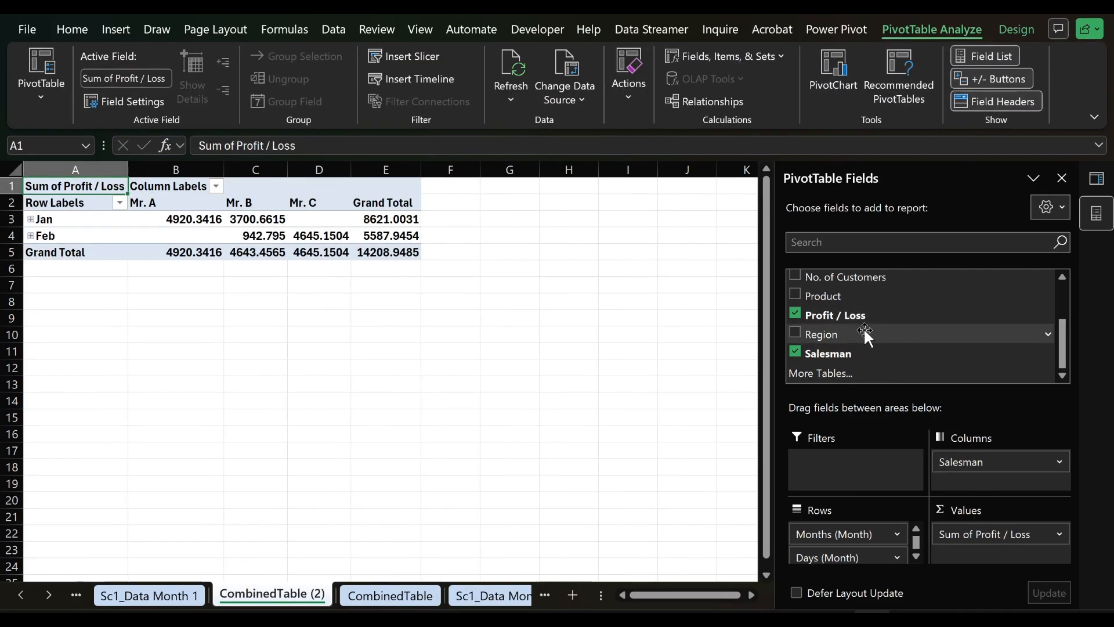
pyautogui.moveTo(863, 327); pyautogui.dragTo(883, 557)
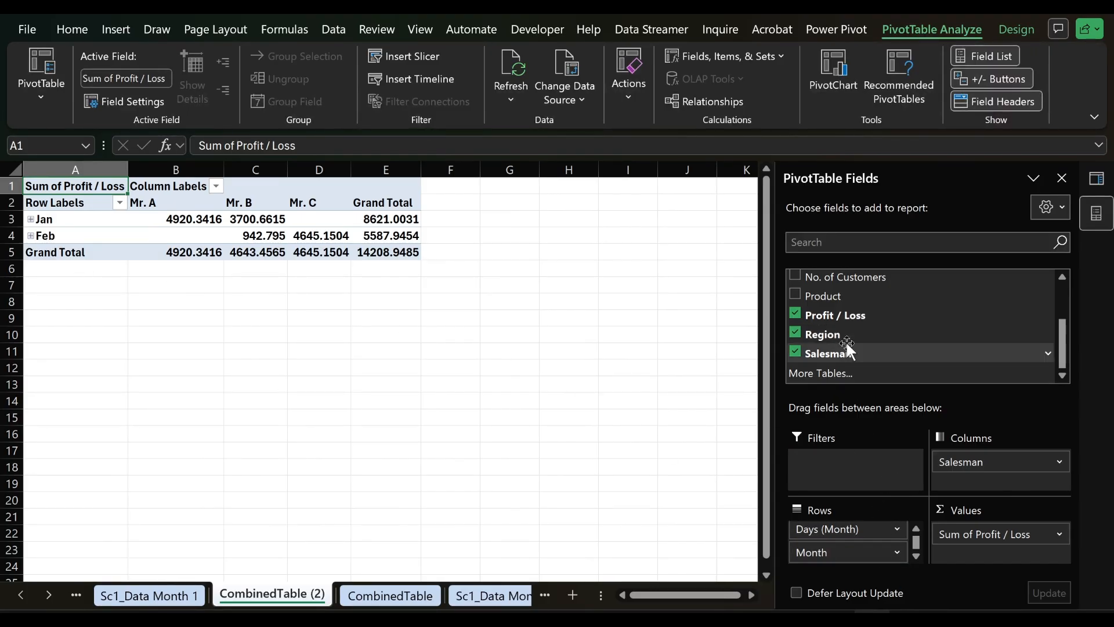
pyautogui.moveTo(847, 343); pyautogui.dragTo(850, 468)
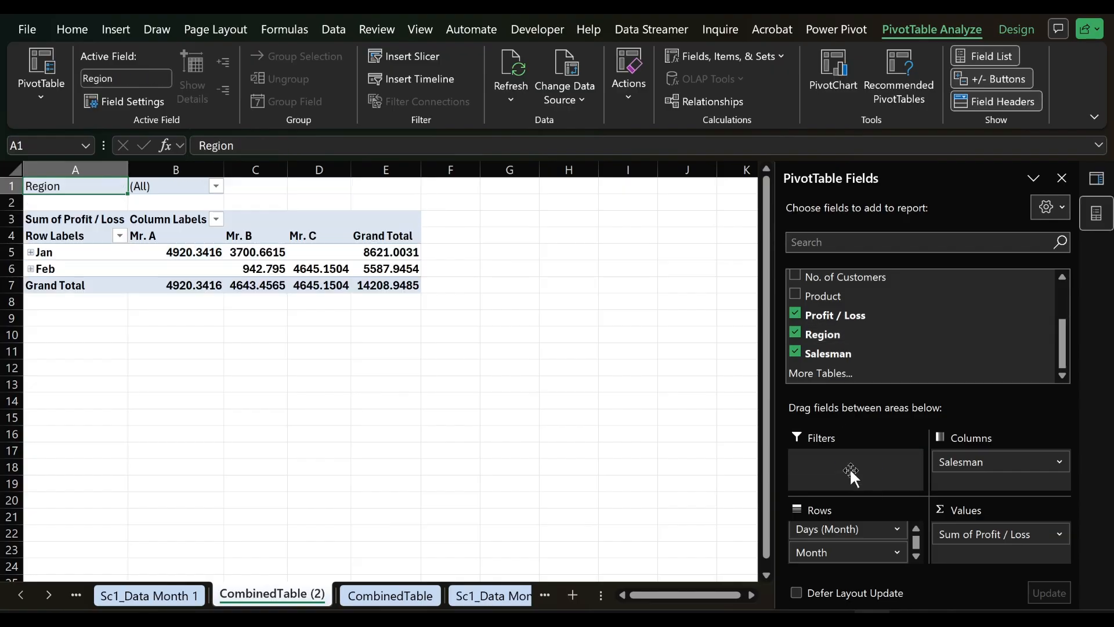
# - Examine the slicer, timeline and PivotChart options for the pivot table without inserting any of them
pyautogui.click(180, 187)
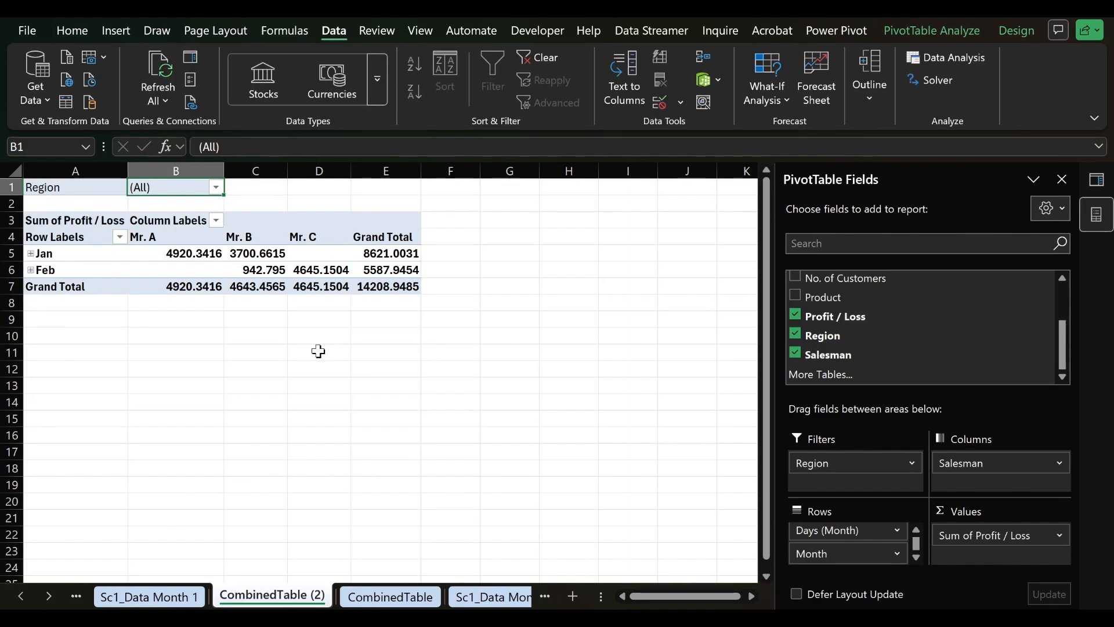
pyautogui.click(238, 254)
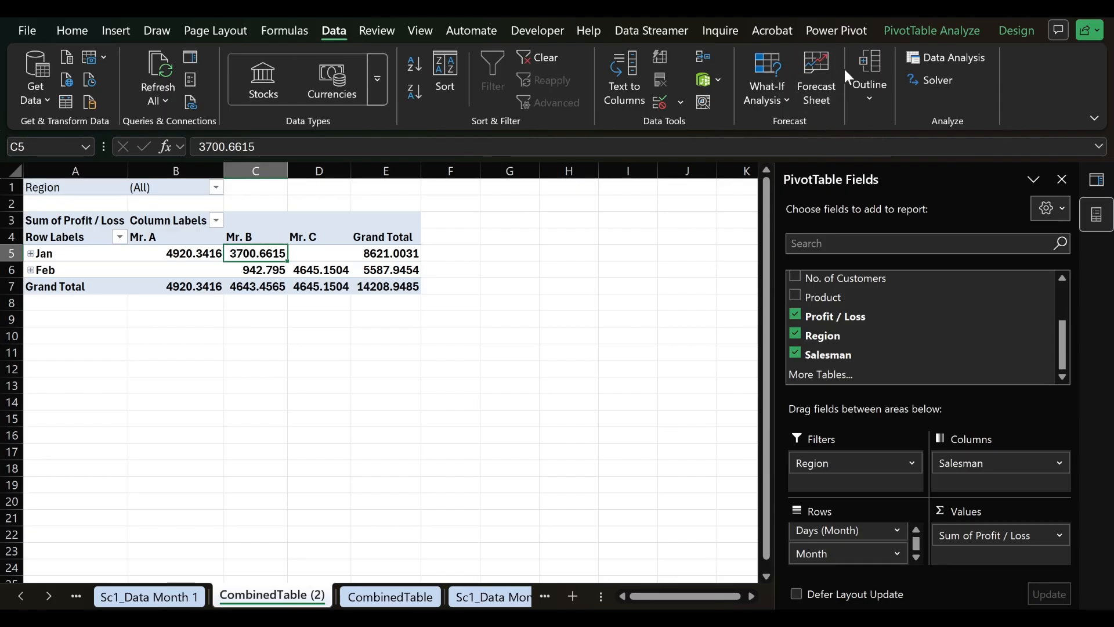
pyautogui.click(900, 33)
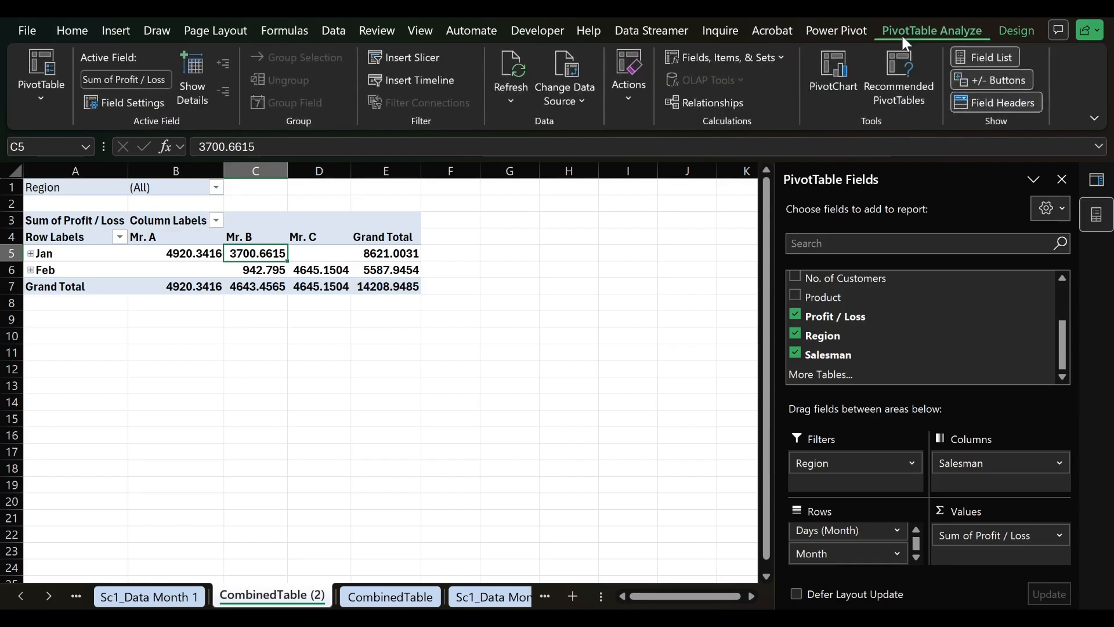
pyautogui.click(424, 55)
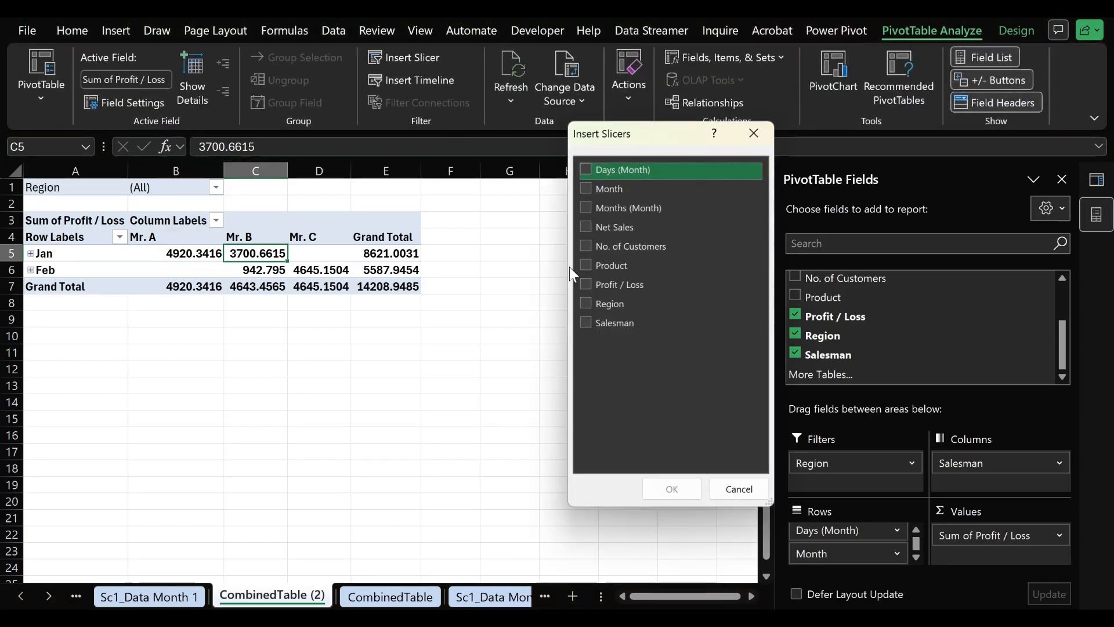
pyautogui.press('Escape')
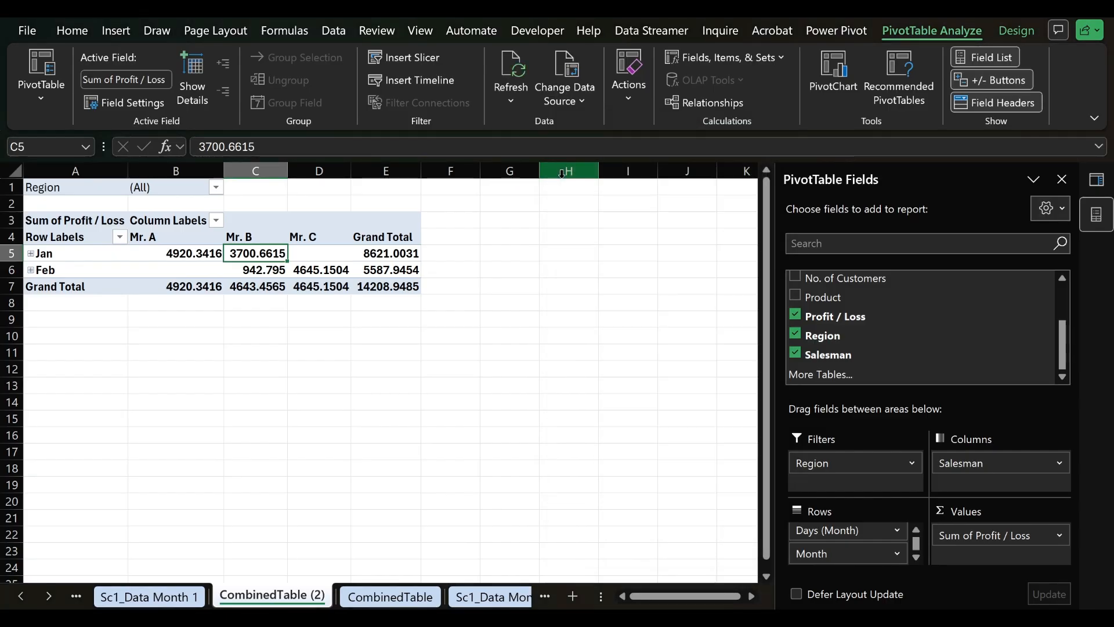
pyautogui.click(407, 82)
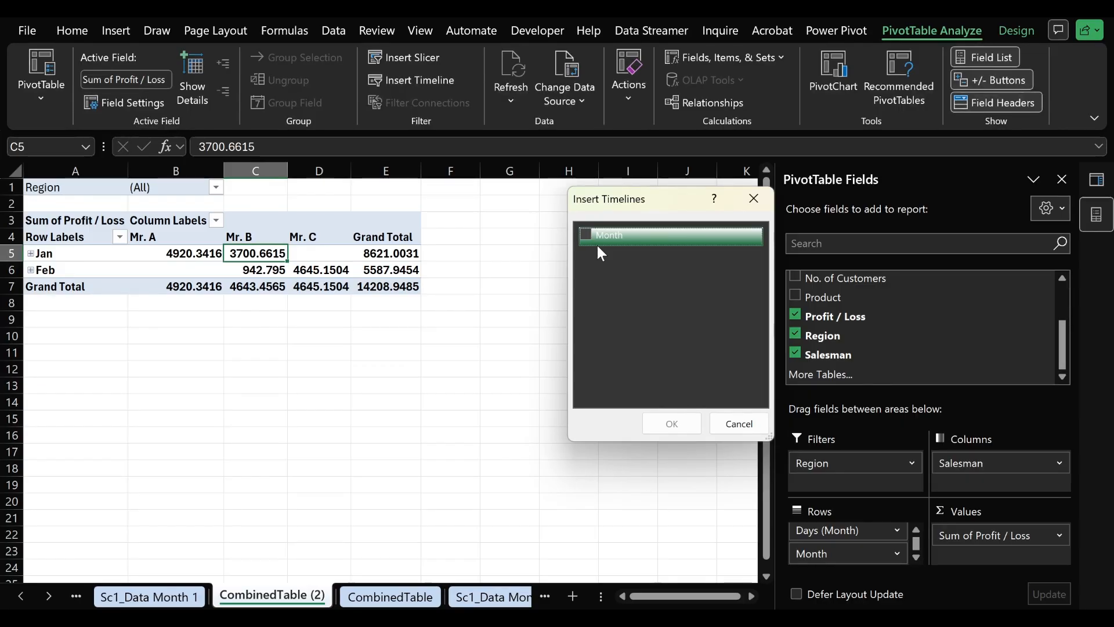
pyautogui.press('Escape')
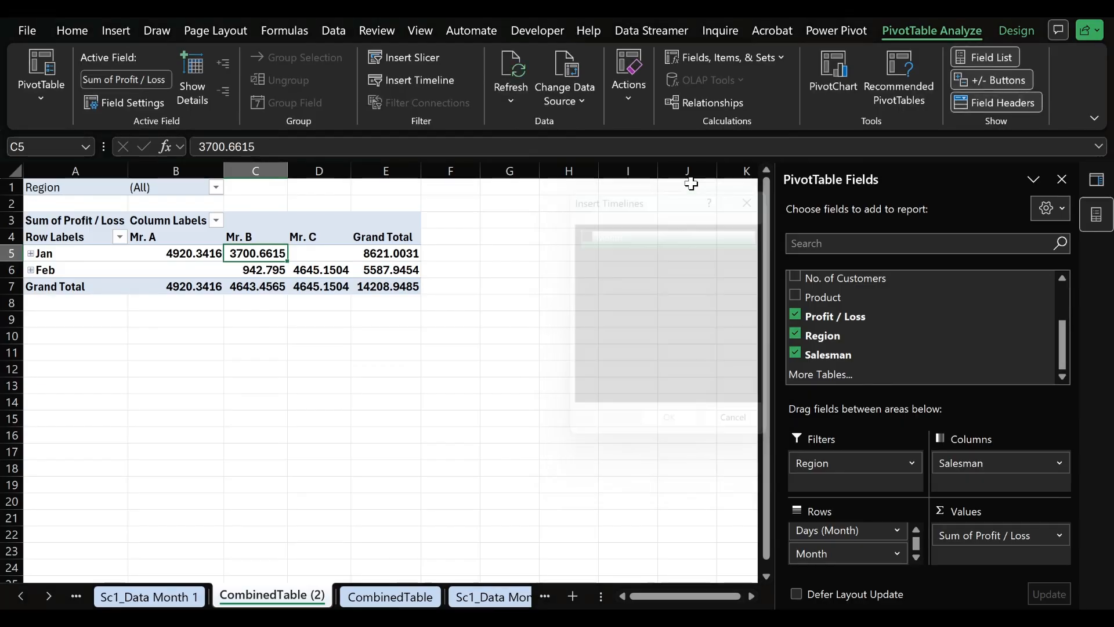
pyautogui.click(834, 75)
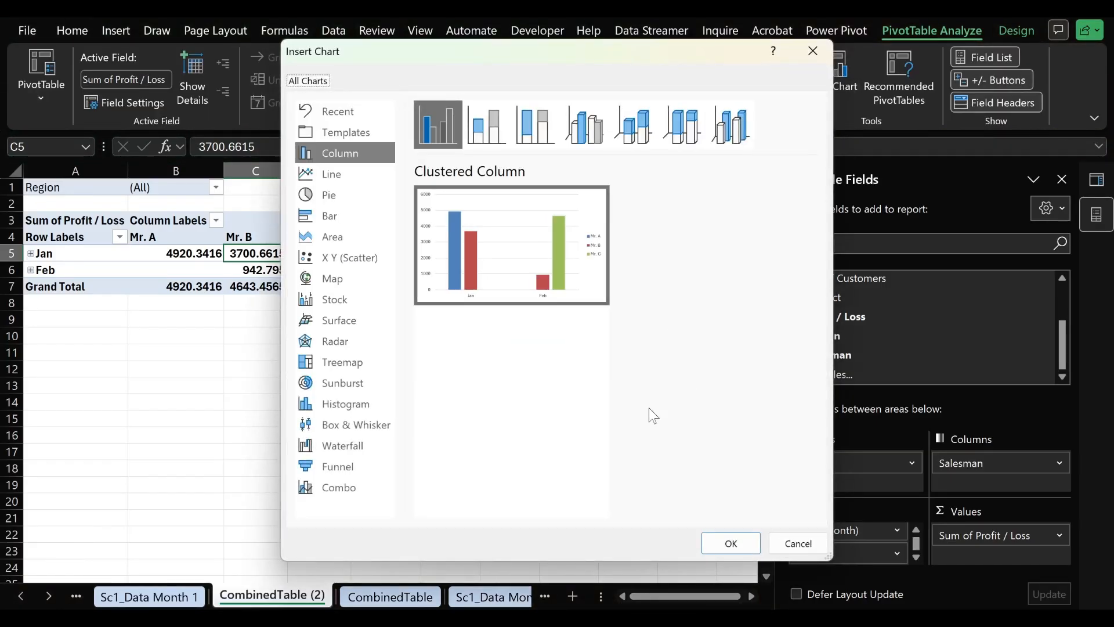
pyautogui.press('Escape')
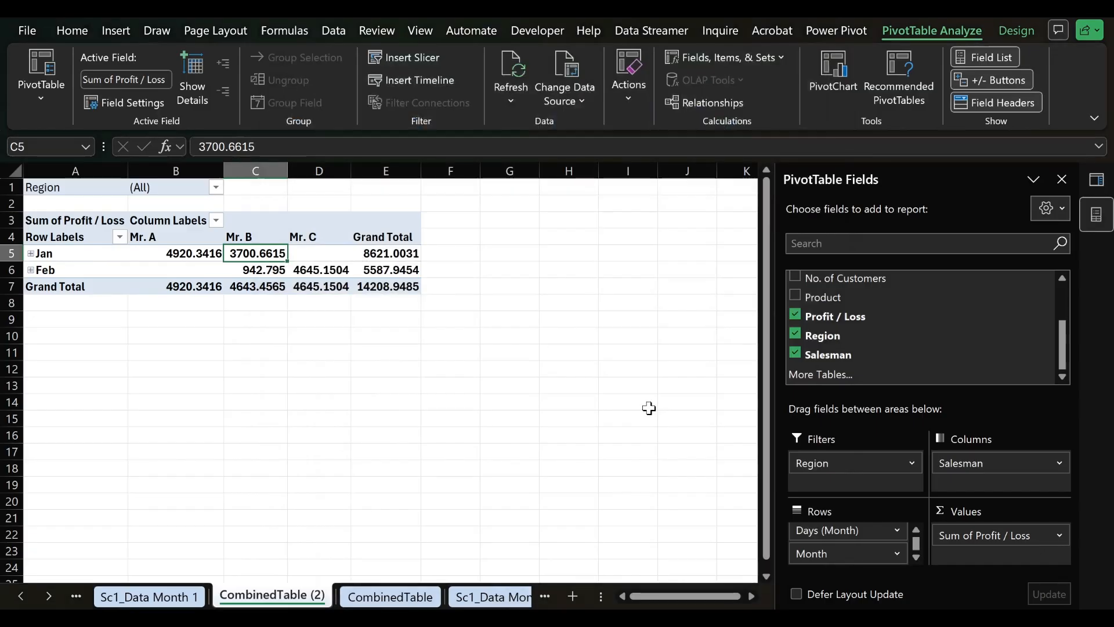
# - Return to the CombinedTable sheet and select cell A1
pyautogui.moveTo(344, 249)
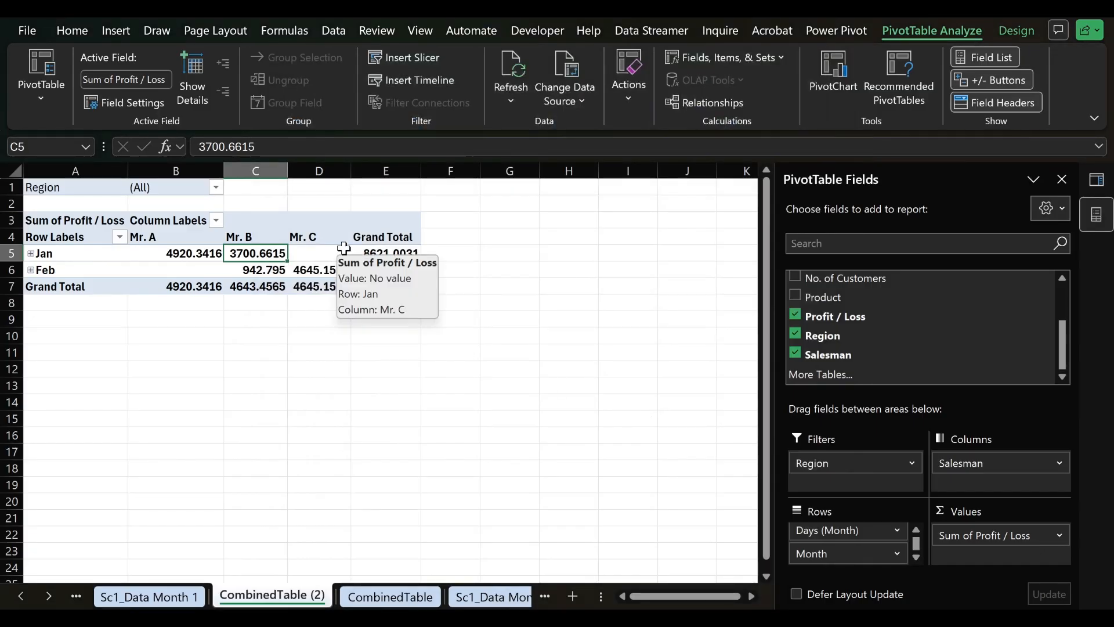
pyautogui.moveTo(316, 270); pyautogui.dragTo(392, 598)
pyautogui.click(392, 598)
pyautogui.click(322, 347)
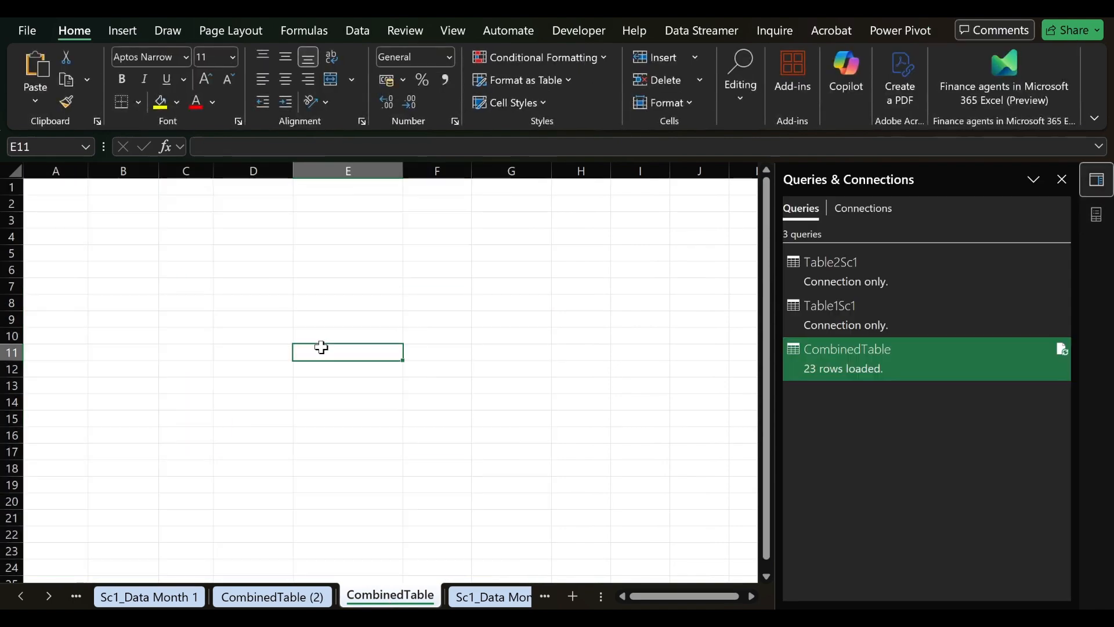
pyautogui.hotkey('ctrl', 'Home')
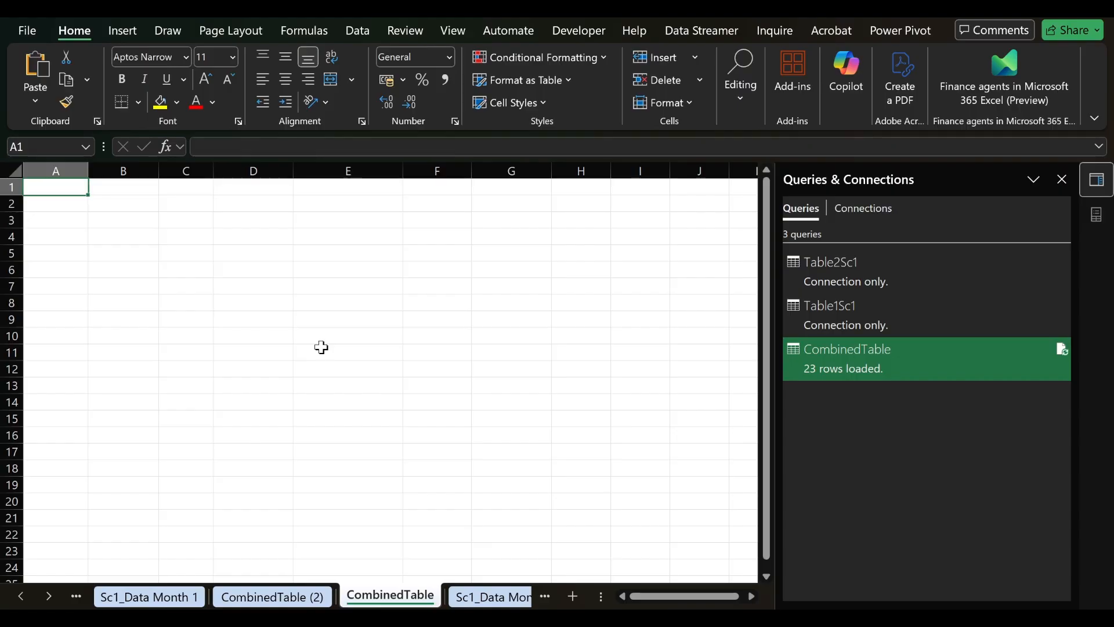
# - Delete the empty CombinedTable worksheet, keeping the CombinedTable (2) sheet that holds the pivot table
pyautogui.click(285, 602)
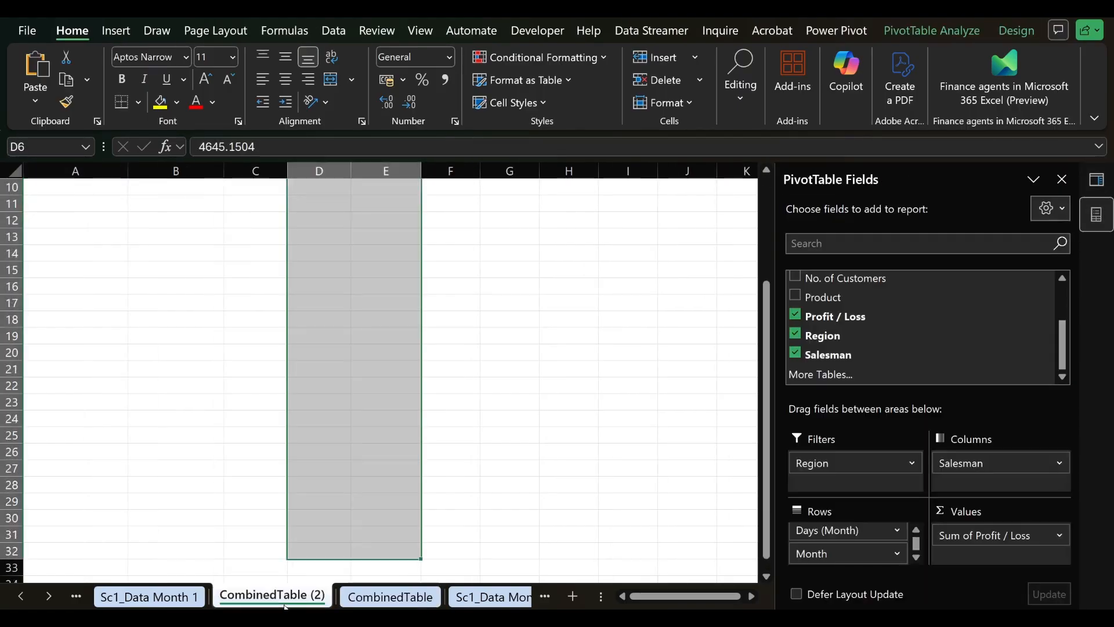
pyautogui.click(384, 602)
pyautogui.hotkey('alt', 'h')
pyautogui.press('d')
pyautogui.press('s')
pyautogui.press('Return')
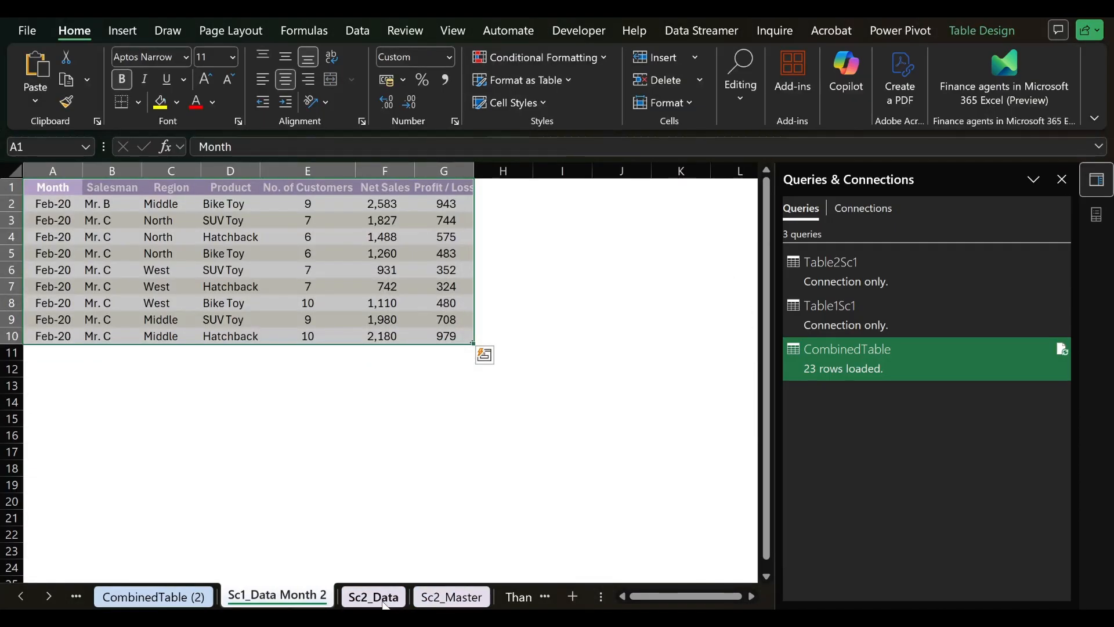
# - Rename the CombinedTable (2) pivot sheet as Pivot_Sc1
pyautogui.click(326, 284)
pyautogui.hotkey('ctrl', 'pageup')
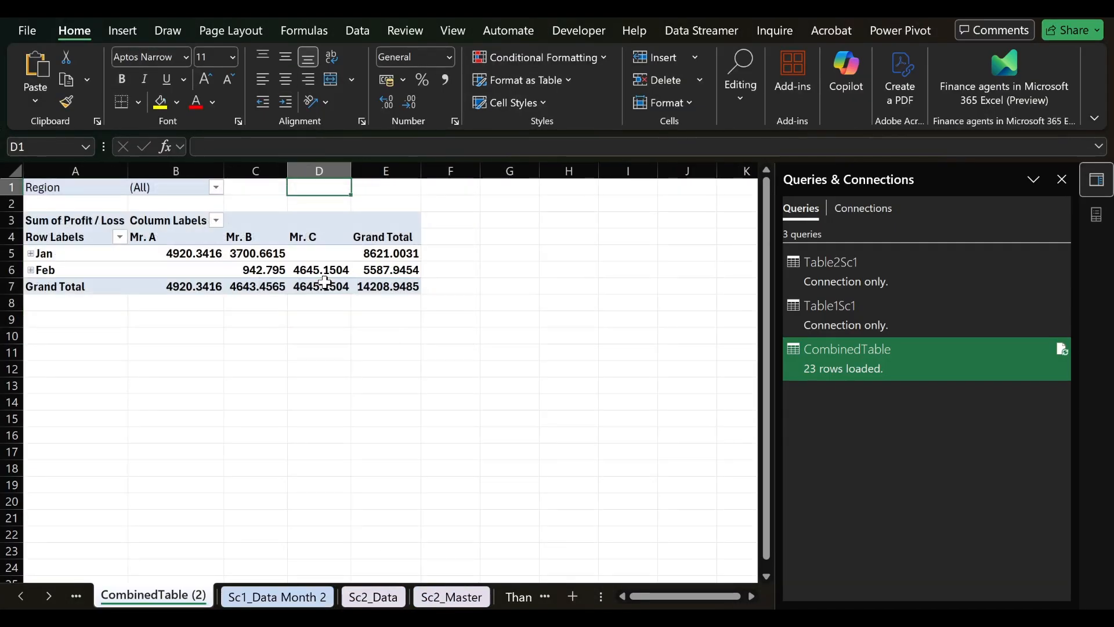
pyautogui.hotkey('ctrl', 'pageup')
pyautogui.hotkey('ctrl', 'pagedown')
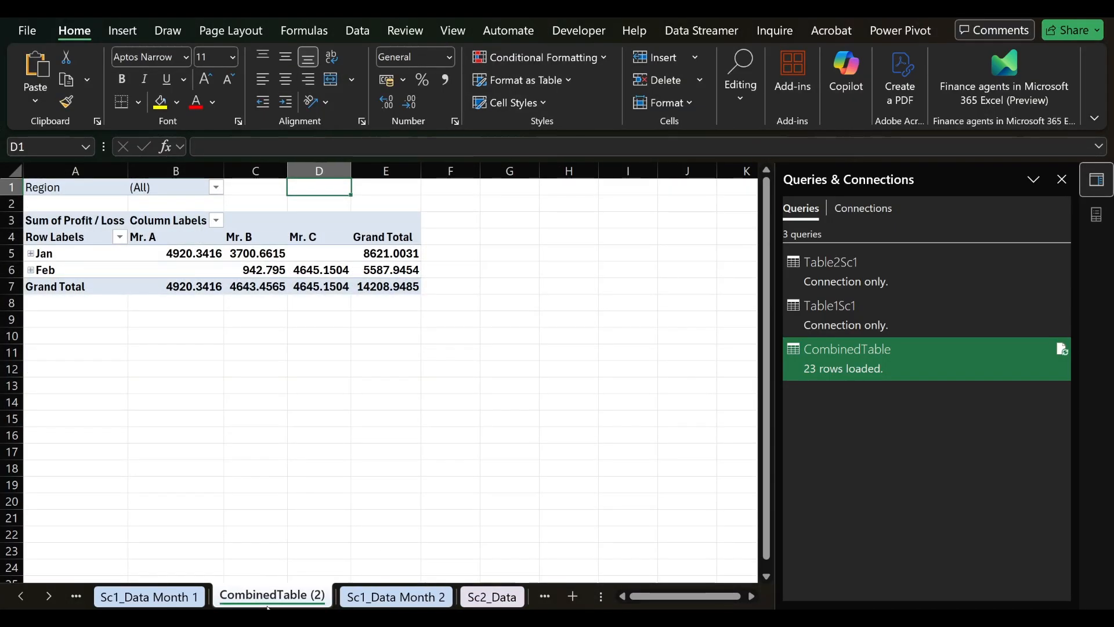
pyautogui.doubleClick(272, 595)
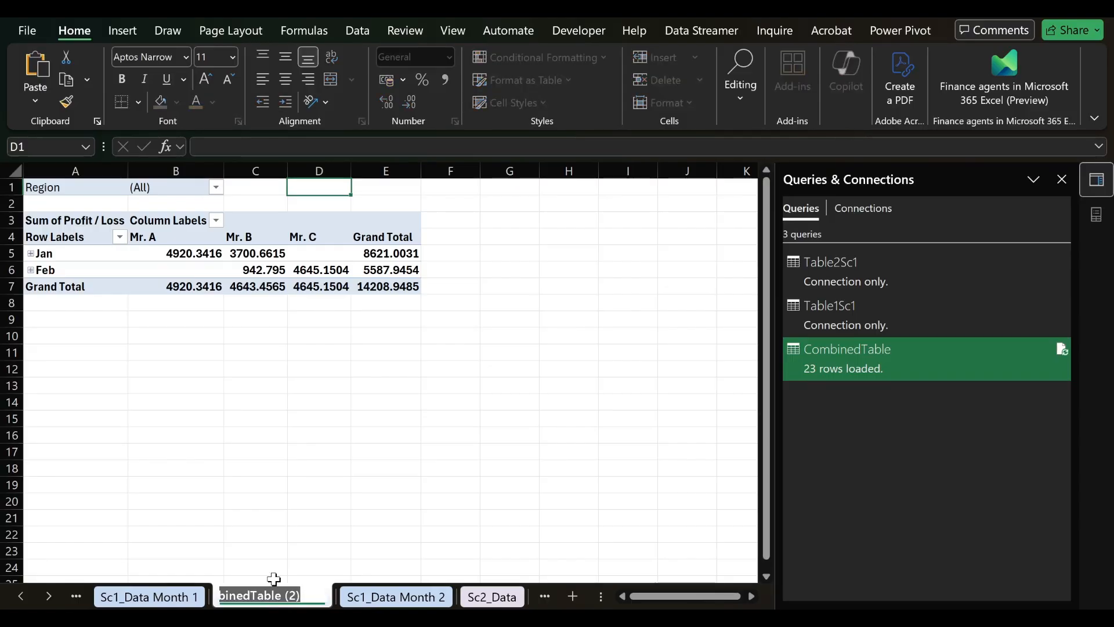
pyautogui.write('Pivot_')
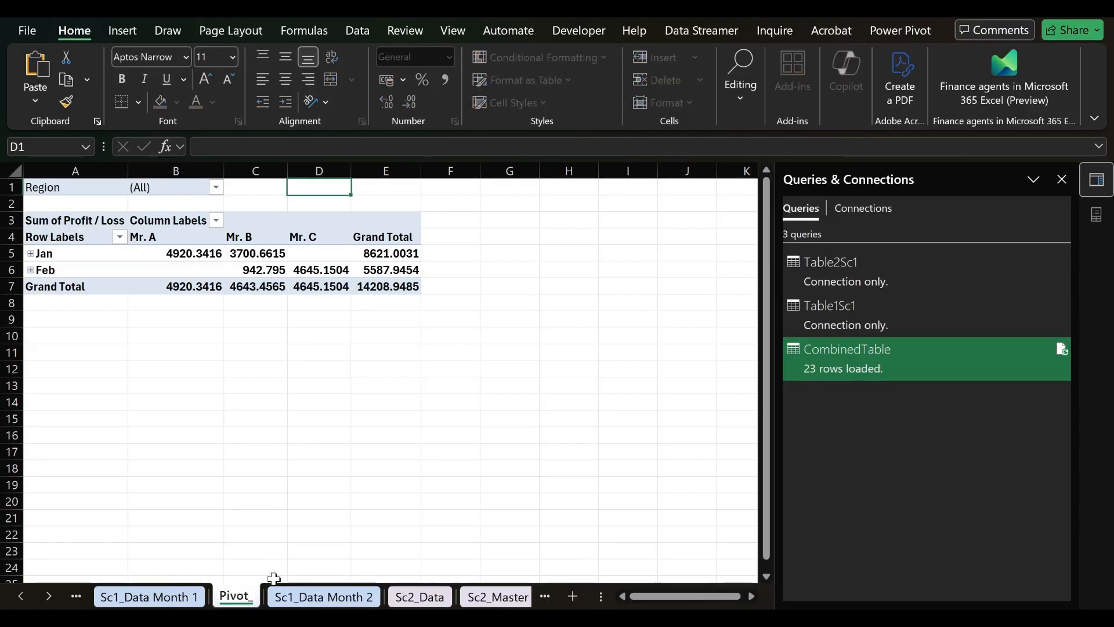
pyautogui.write('Sc1')
pyautogui.press('Return')
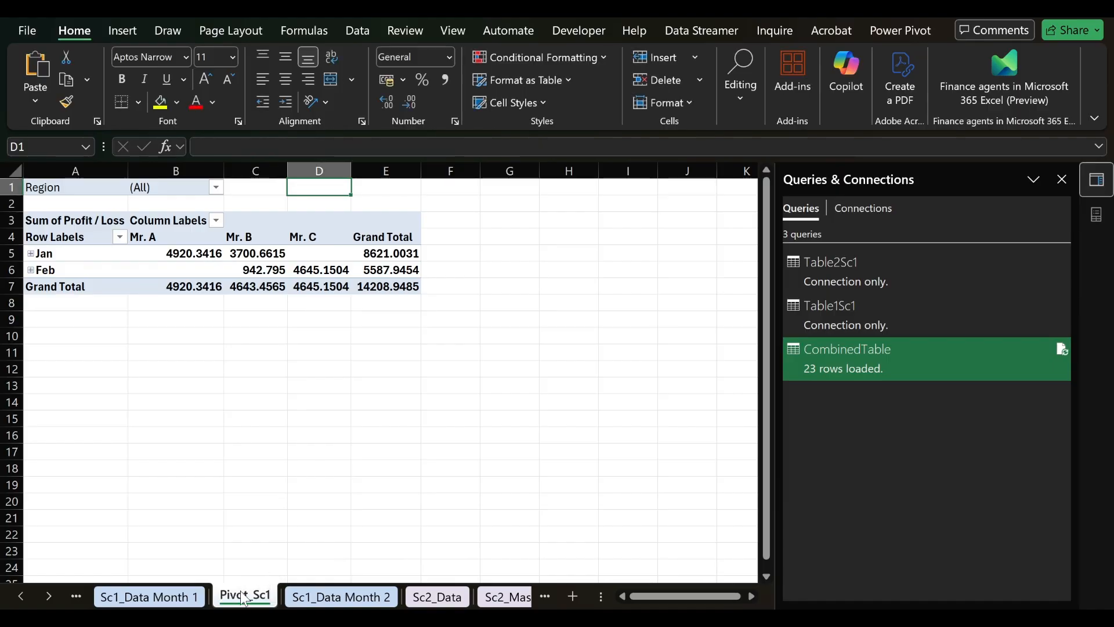
# - Examine the sales table on Sc2_Data and the product code and description table on Sc2_Master
pyautogui.hotkey('ctrl', 'pagedown')
pyautogui.hotkey('ctrl', 'pagedown')
pyautogui.hotkey('ctrl', 'pagedown')
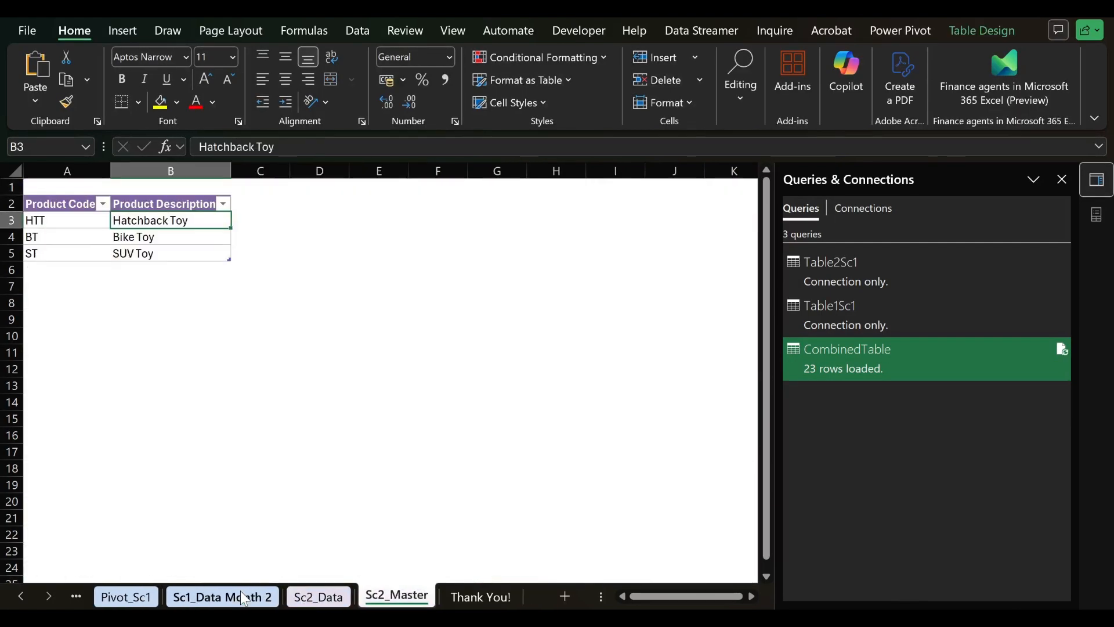
pyautogui.hotkey('ctrl', 'pageup')
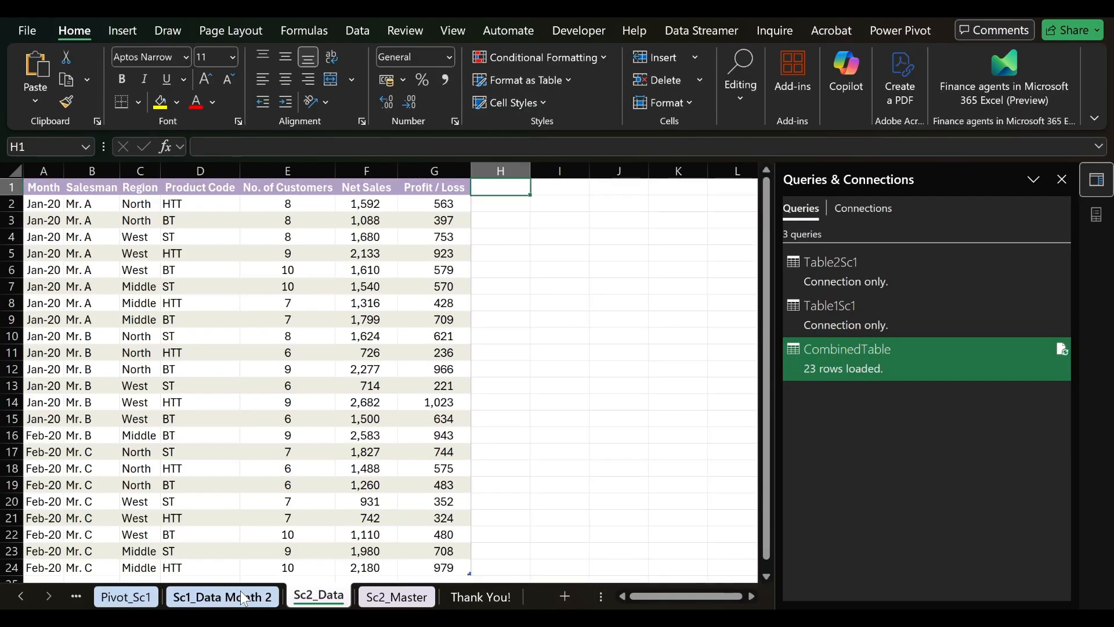
pyautogui.press('Left')
pyautogui.hotkey('ctrl', 'Left')
pyautogui.hotkey('ctrl', 'shift', 'Right')
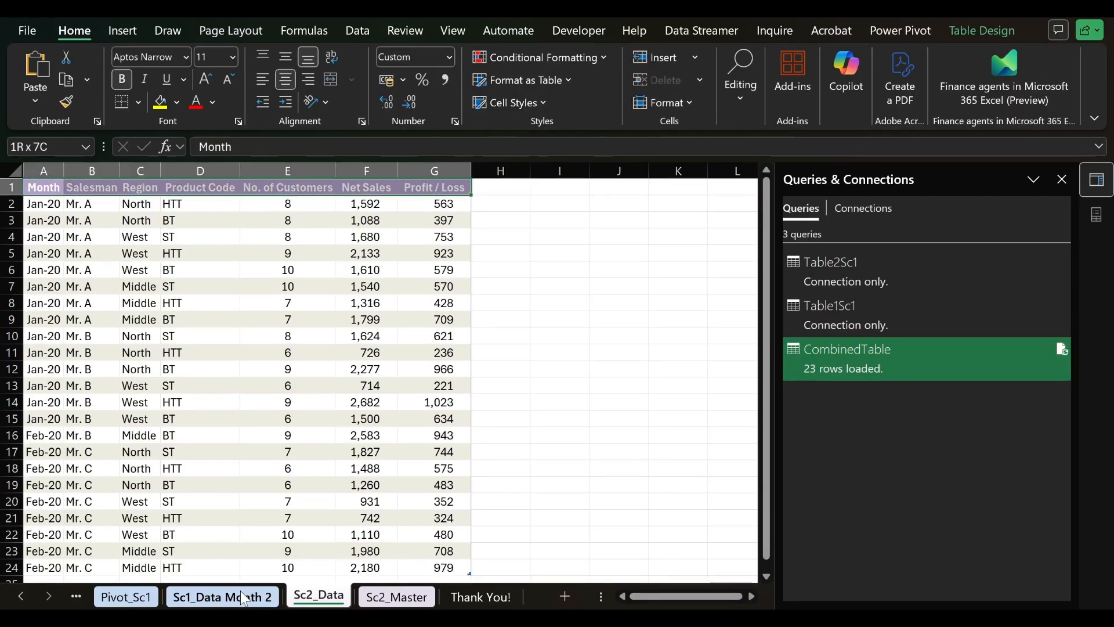
pyautogui.hotkey('ctrl', 'shift', 'Down')
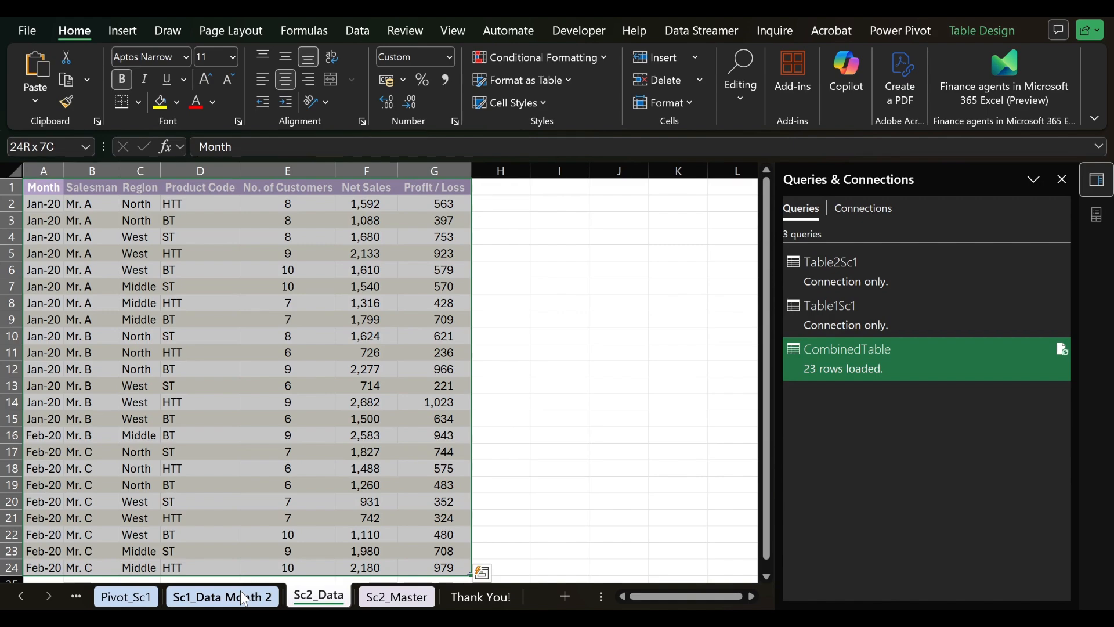
pyautogui.hotkey('ctrl', 'pagedown')
pyautogui.press('Left')
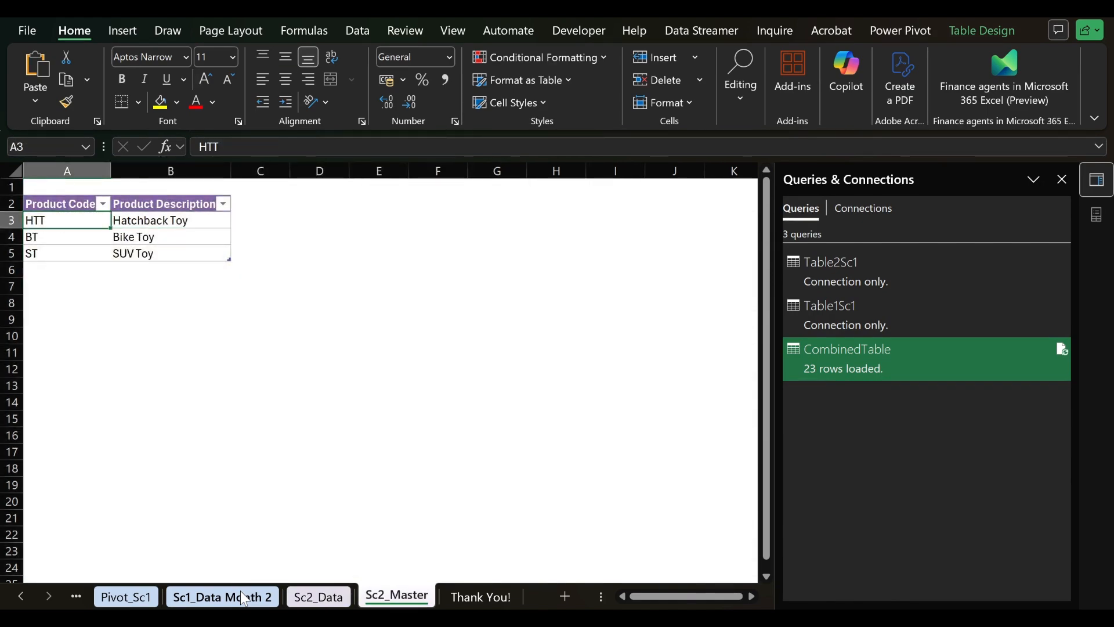
pyautogui.hotkey('ctrl', 'pageup')
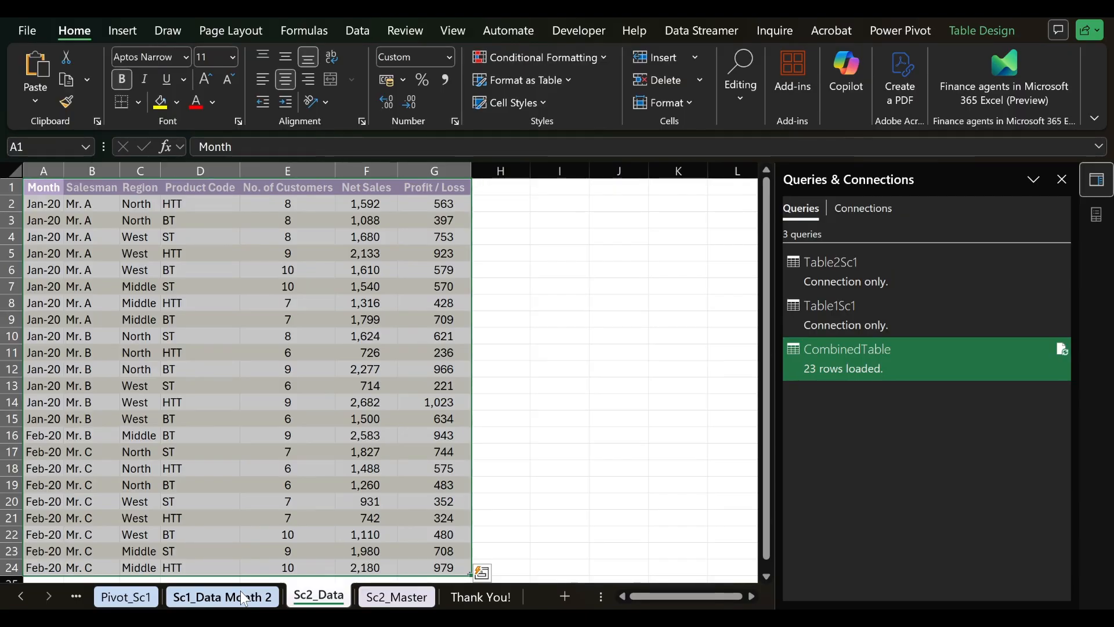
# - Select the whole sales table on Sc2_Data and check the name assigned to it
pyautogui.hotkey('ctrl', 'a')
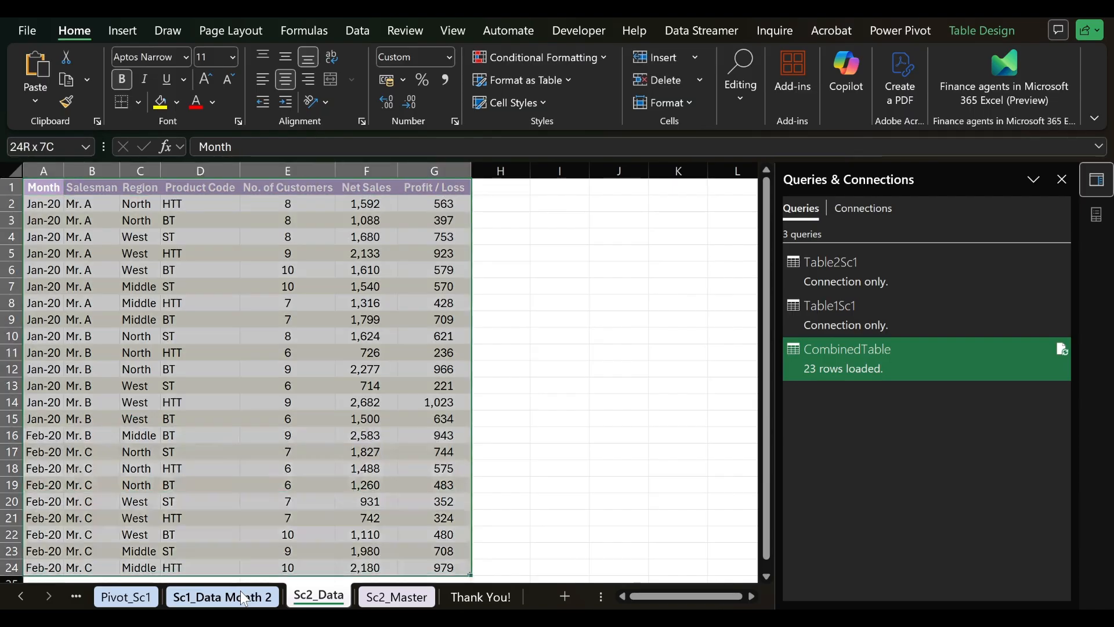
pyautogui.hotkey('ctrl', 'q')
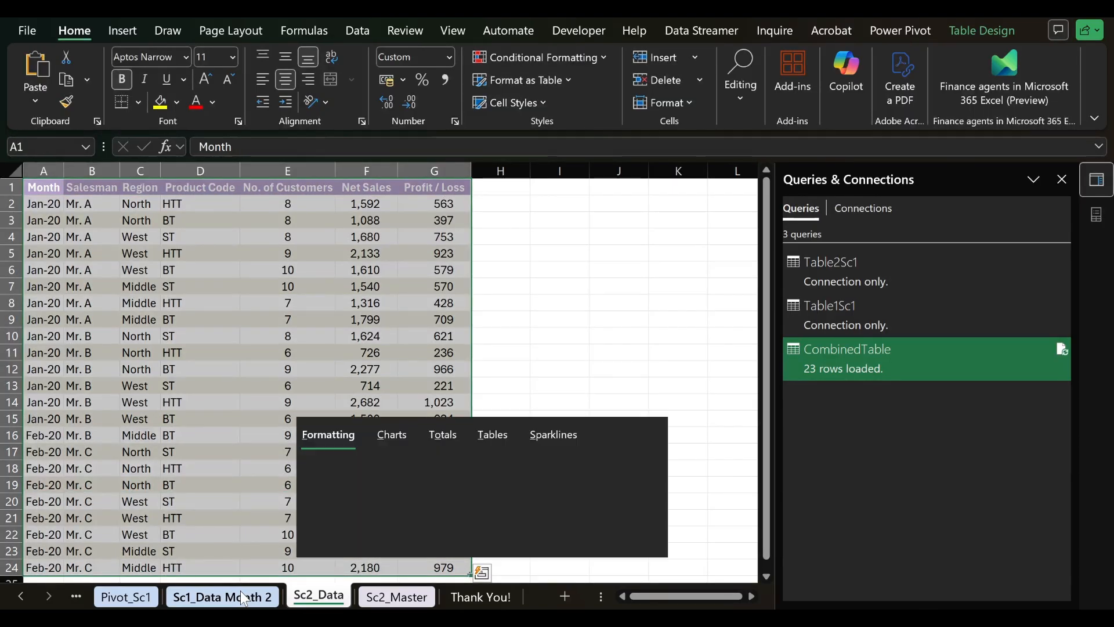
pyautogui.press('Escape')
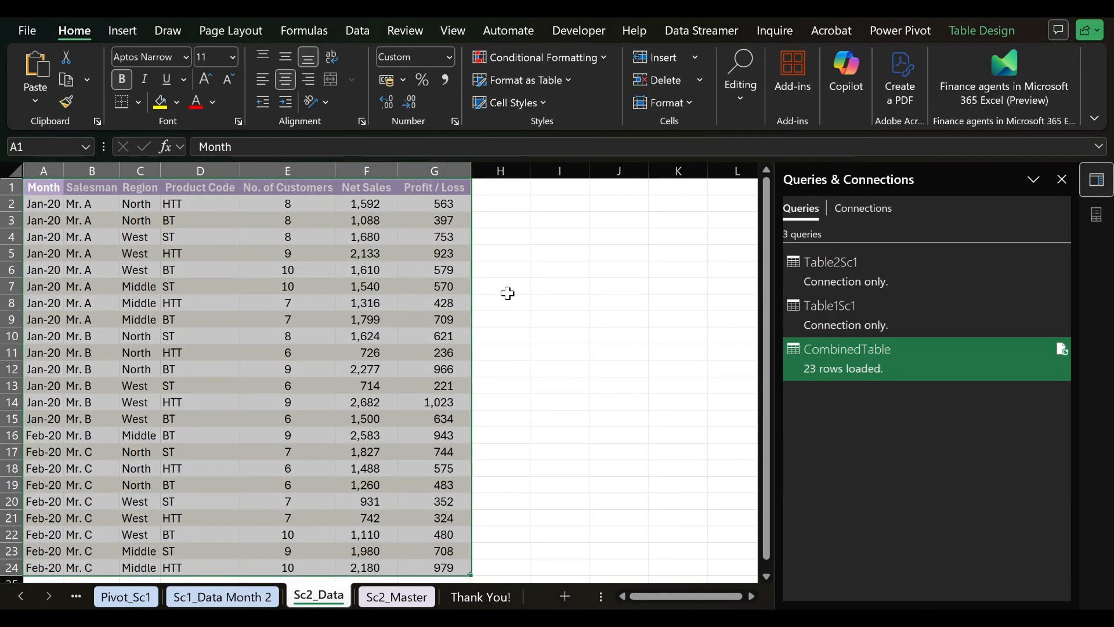
pyautogui.write('t')
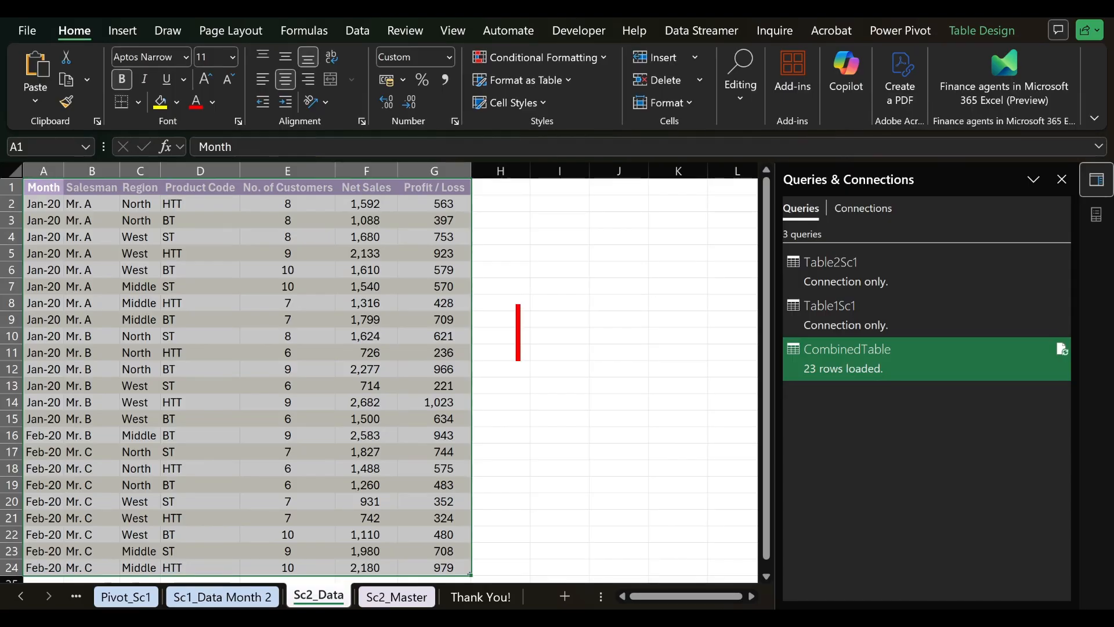
pyautogui.write('CTRL+R')
pyautogui.press('BackSpace')
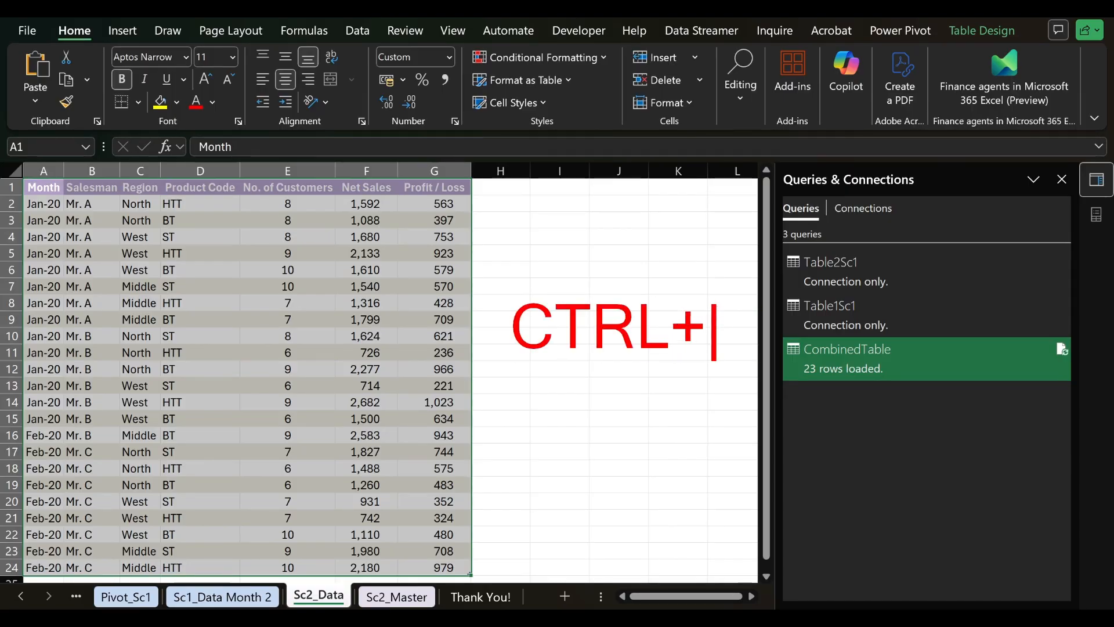
pyautogui.write('T')
pyautogui.press('Escape')
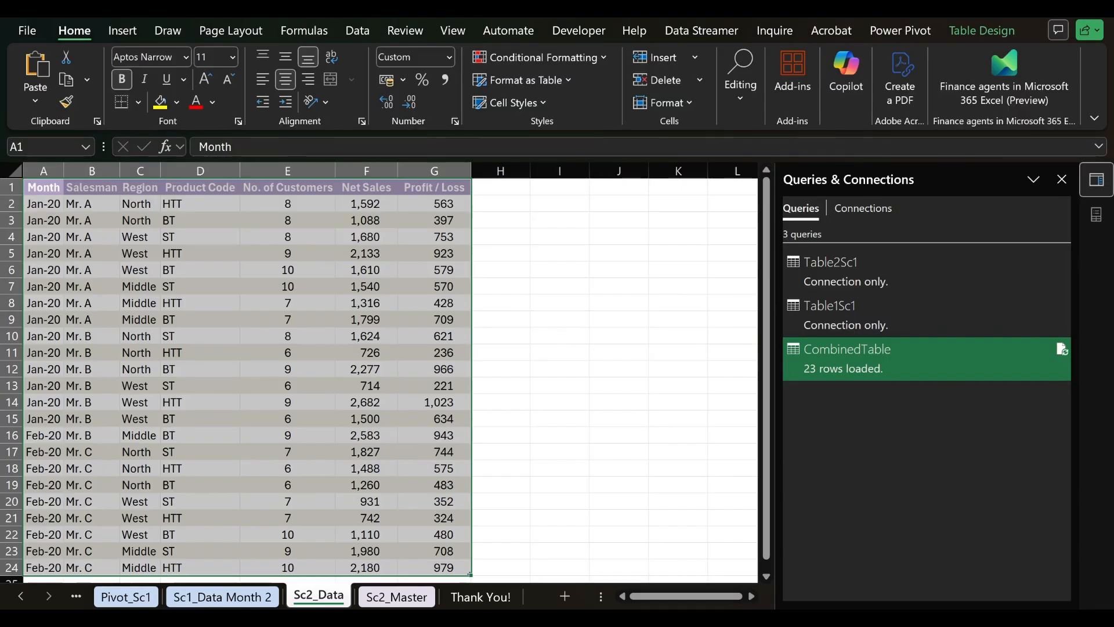
pyautogui.moveTo(951, 19); pyautogui.dragTo(1000, 69)
pyautogui.moveTo(938, 17); pyautogui.dragTo(1040, 65)
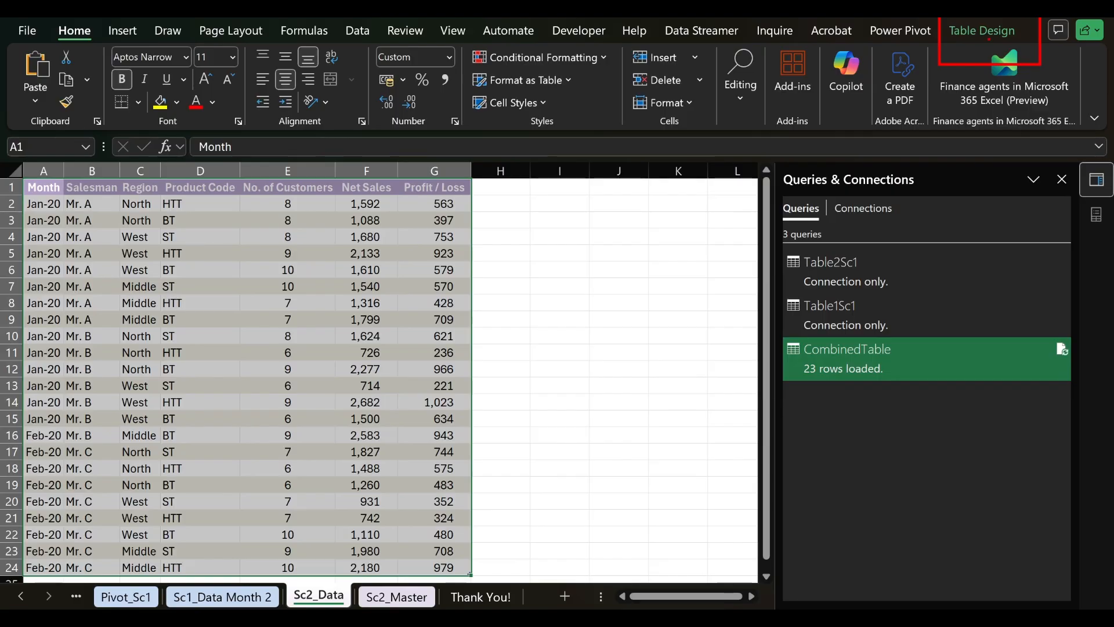
pyautogui.click(977, 28)
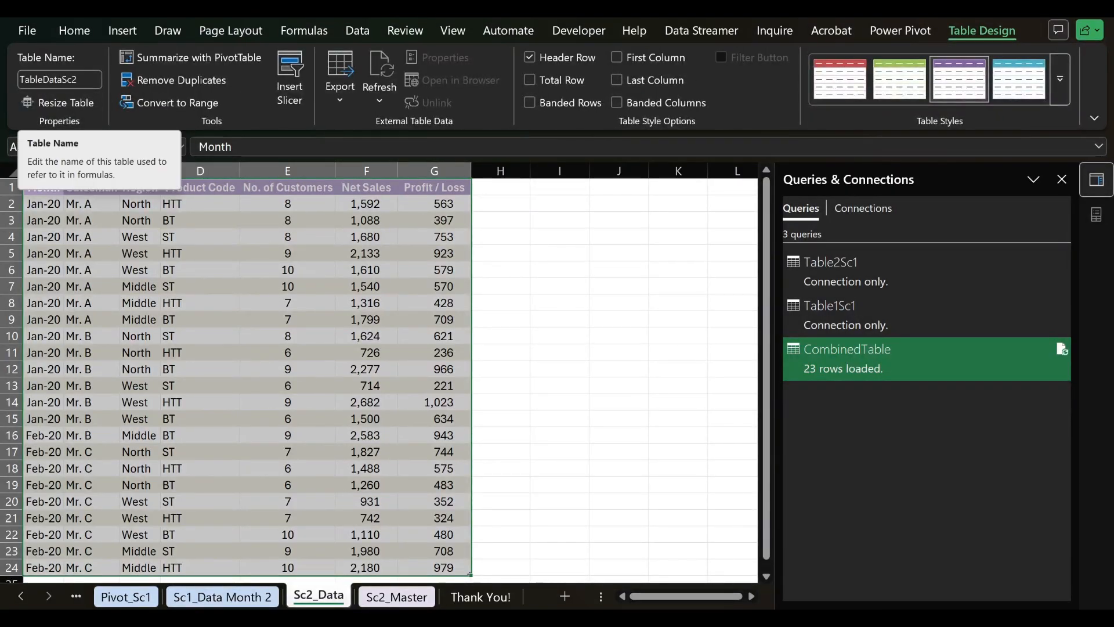
pyautogui.click(424, 470)
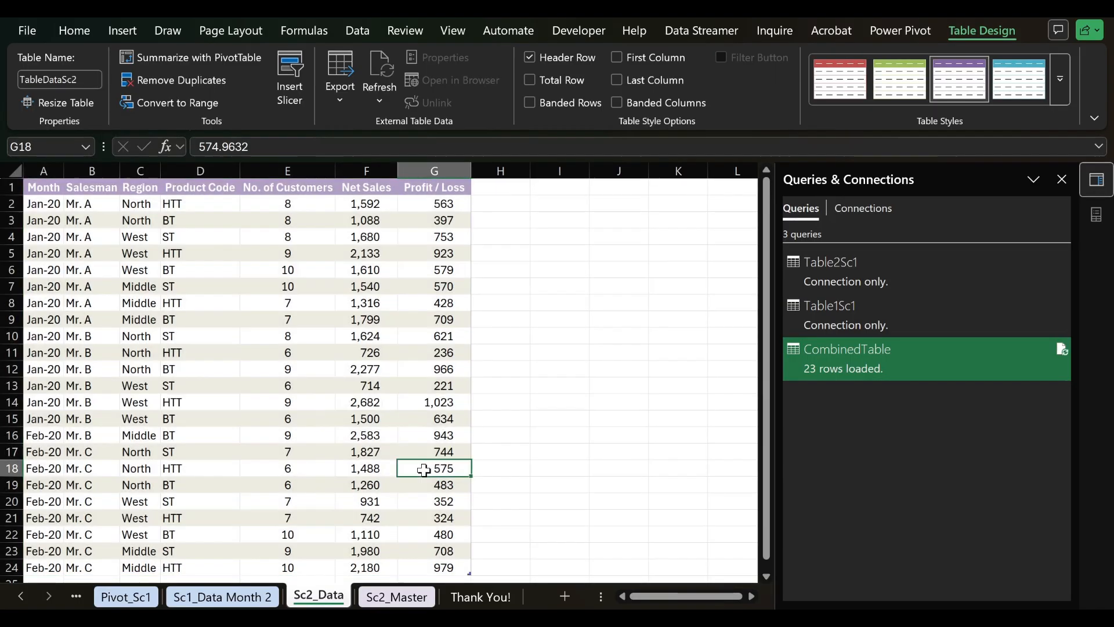
# - Select the product table on Sc2_Master and check its table name without changing it
pyautogui.click(399, 595)
pyautogui.click(81, 206)
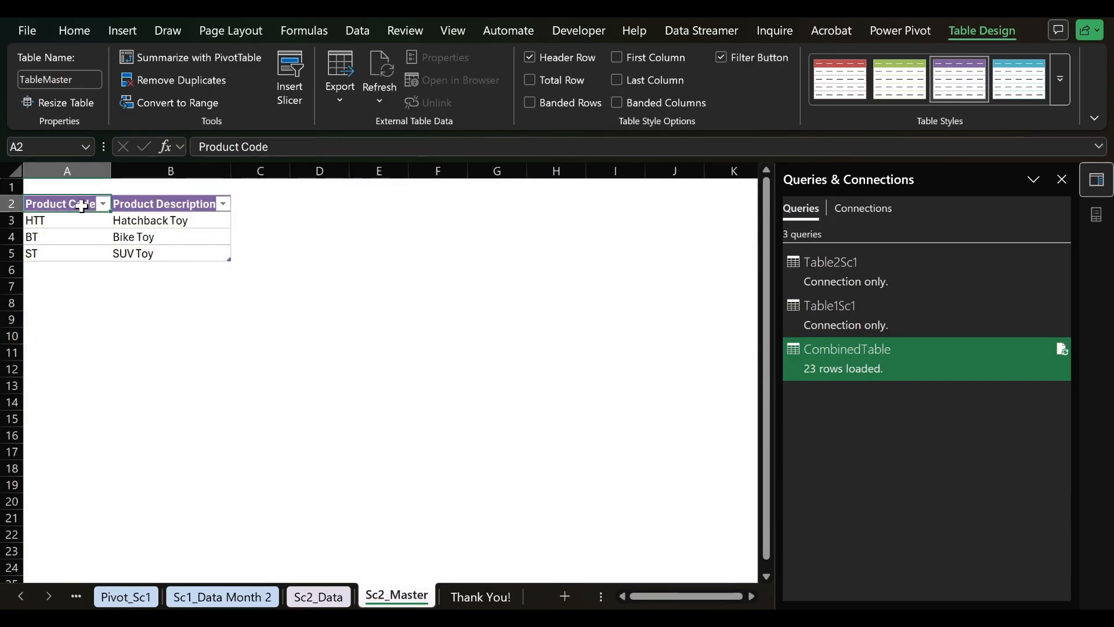
pyautogui.hotkey('ctrl', 'a')
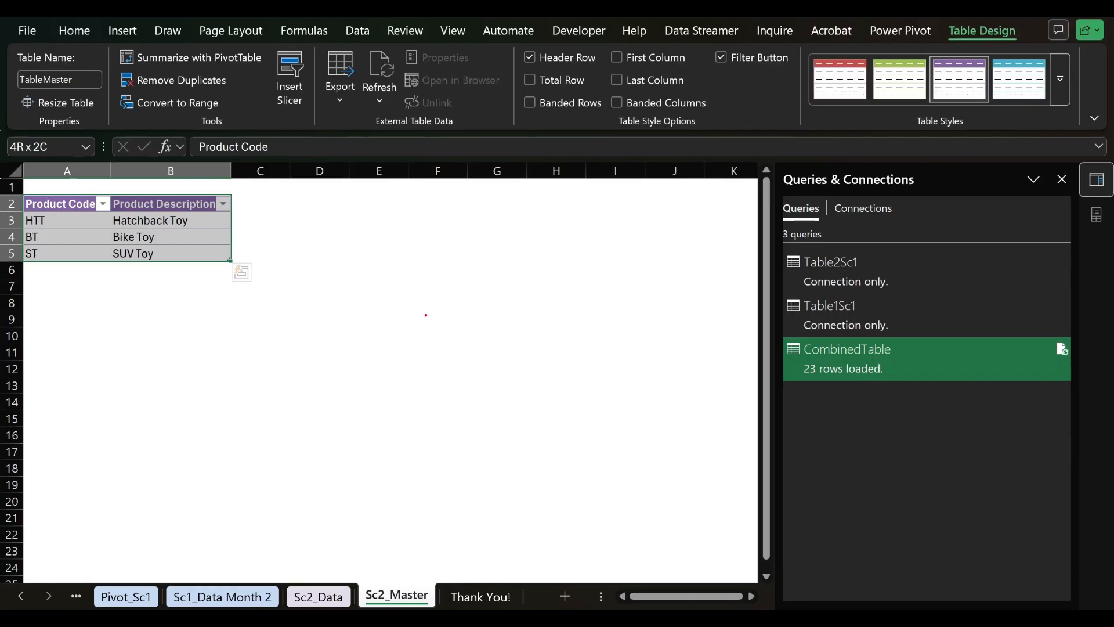
pyautogui.write('CTRL+')
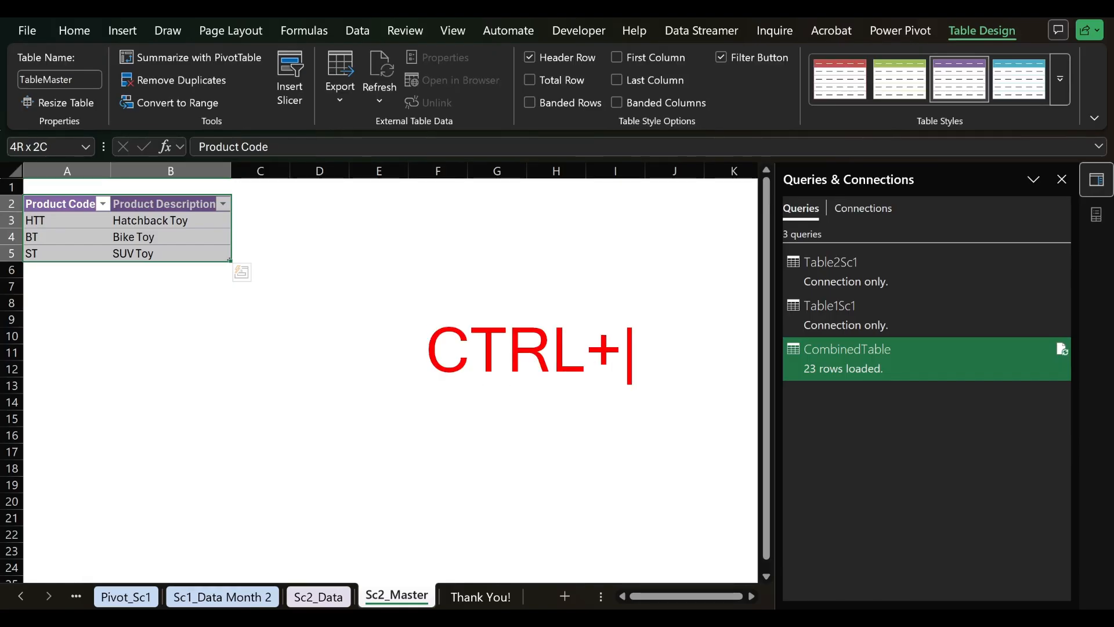
pyautogui.write('T')
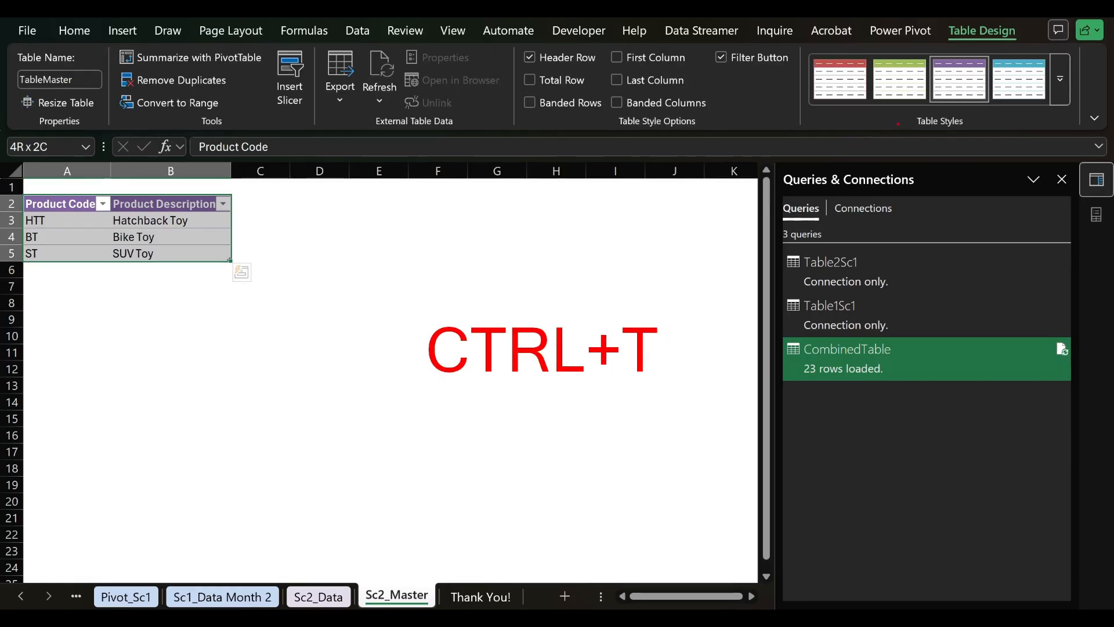
pyautogui.moveTo(981, 18)
pyautogui.mouseDown()
pyautogui.moveTo(940, 59)
pyautogui.moveTo(1013, 19)
pyautogui.mouseUp()
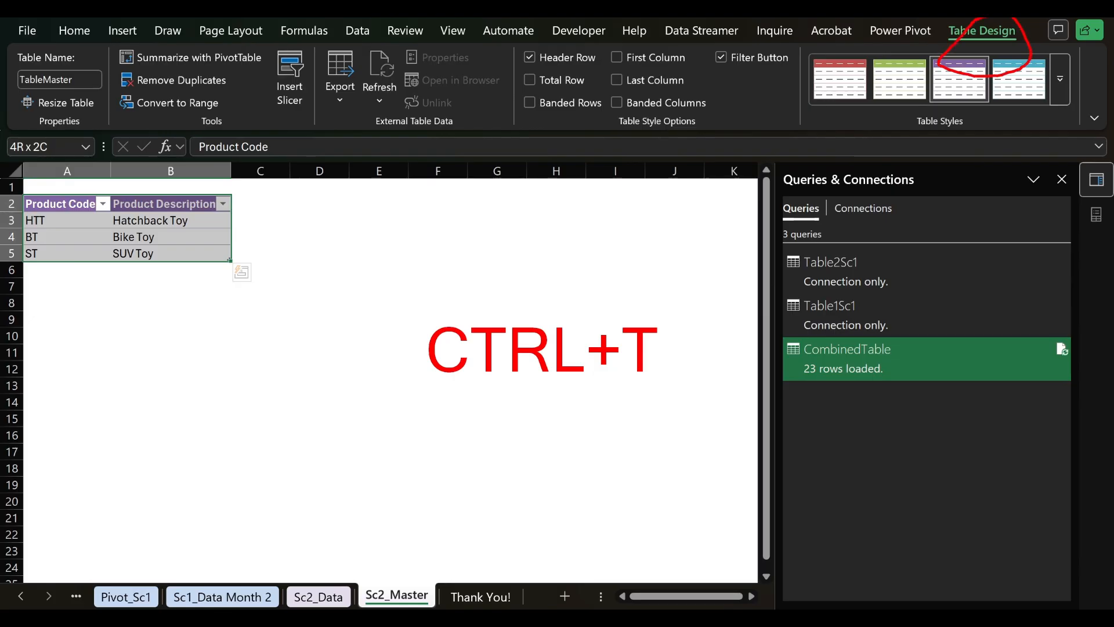
pyautogui.press('Escape')
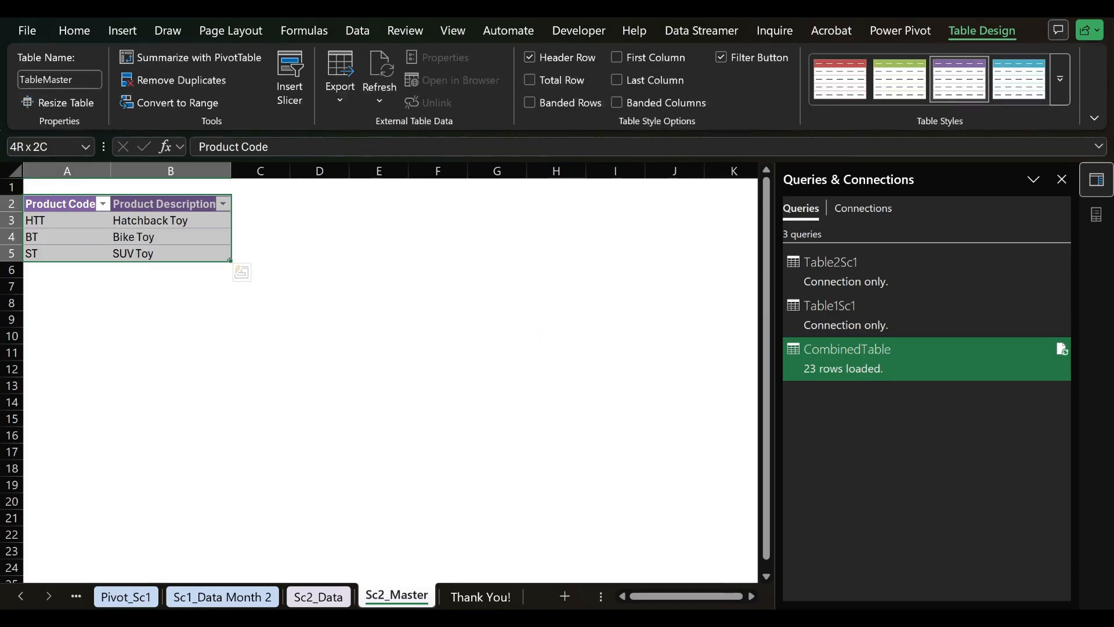
pyautogui.click(63, 80)
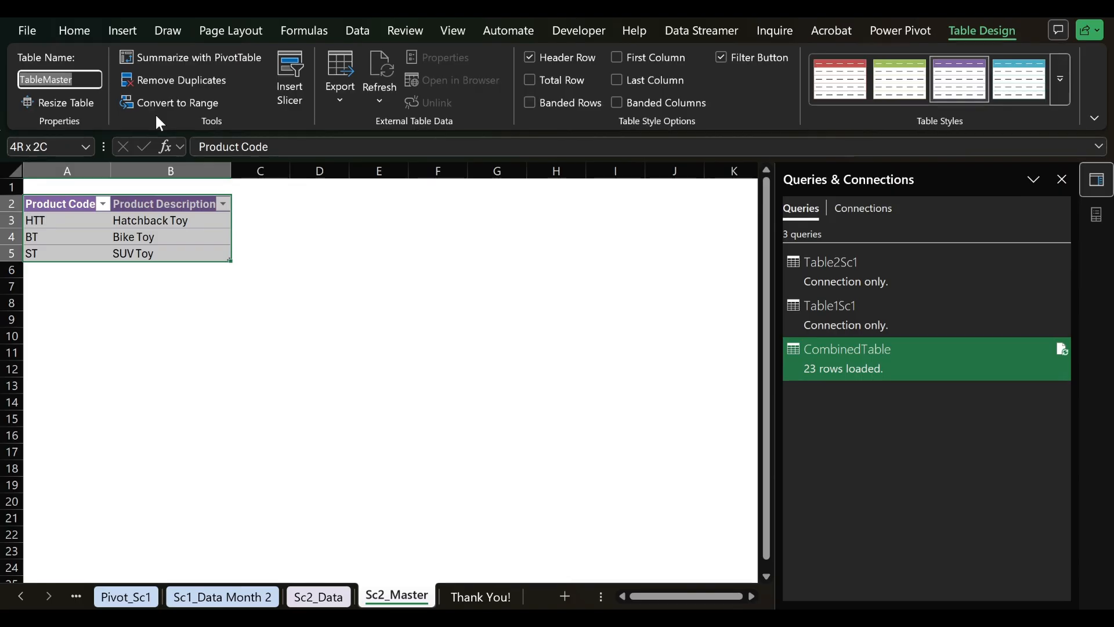
pyautogui.press('Return')
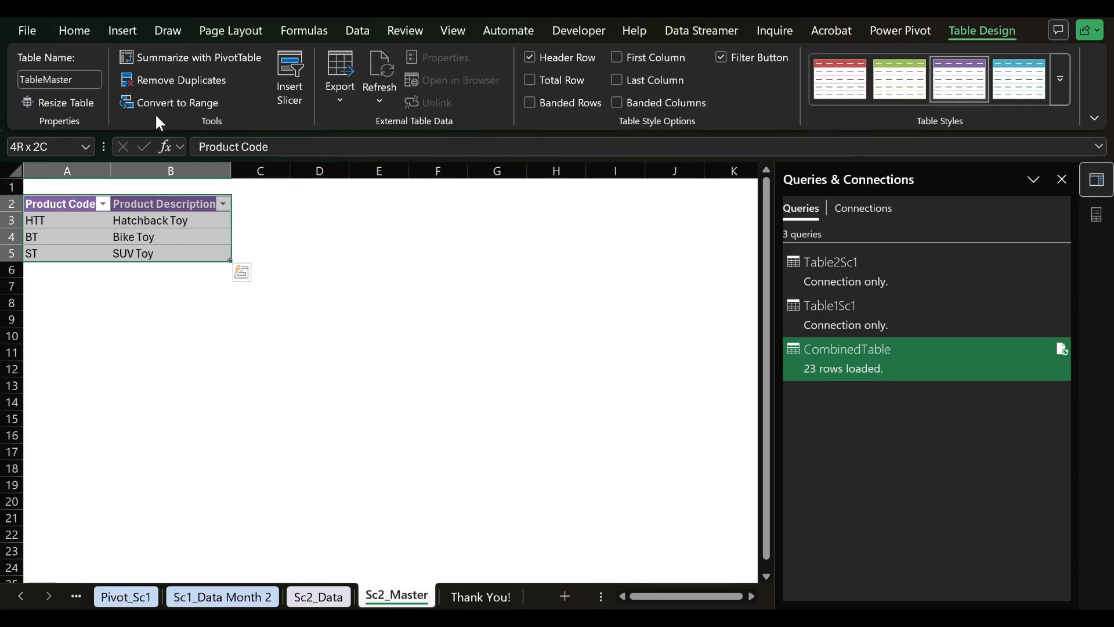
pyautogui.click(358, 30)
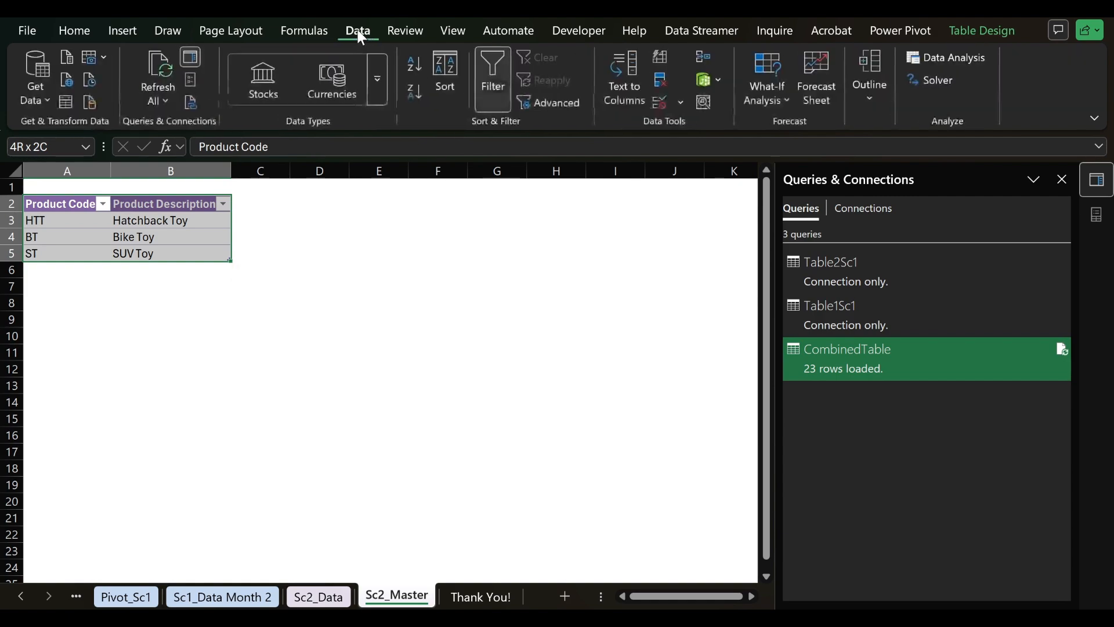
pyautogui.click(170, 219)
pyautogui.click(981, 31)
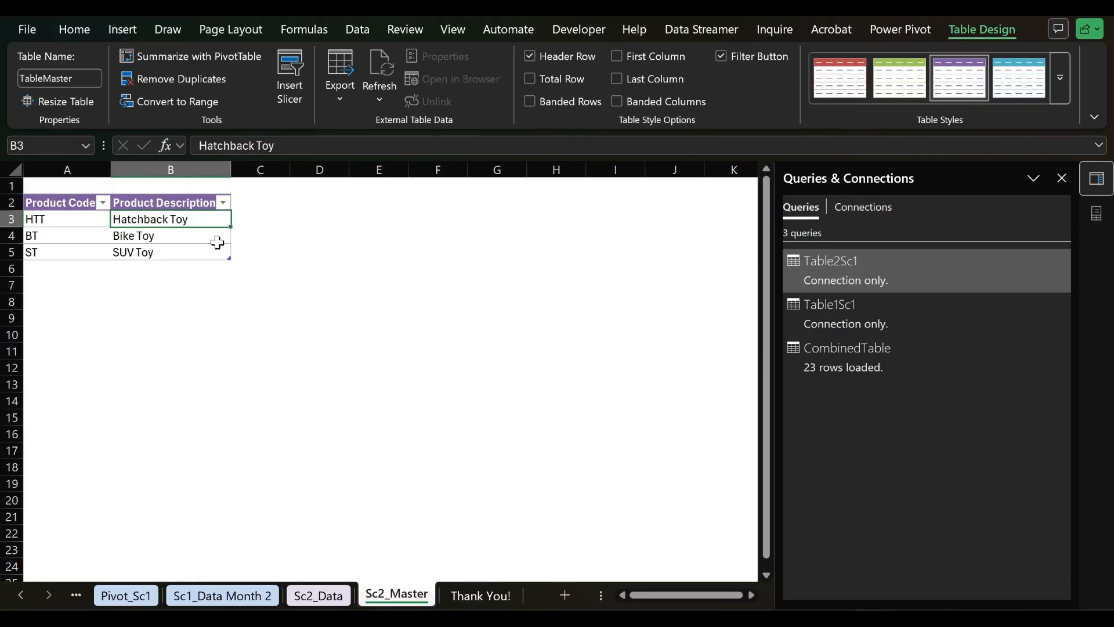
# - Start a new data model relationship with worksheet table TableDataSc2 as the table and Product Code as its foreign column
pyautogui.click(363, 30)
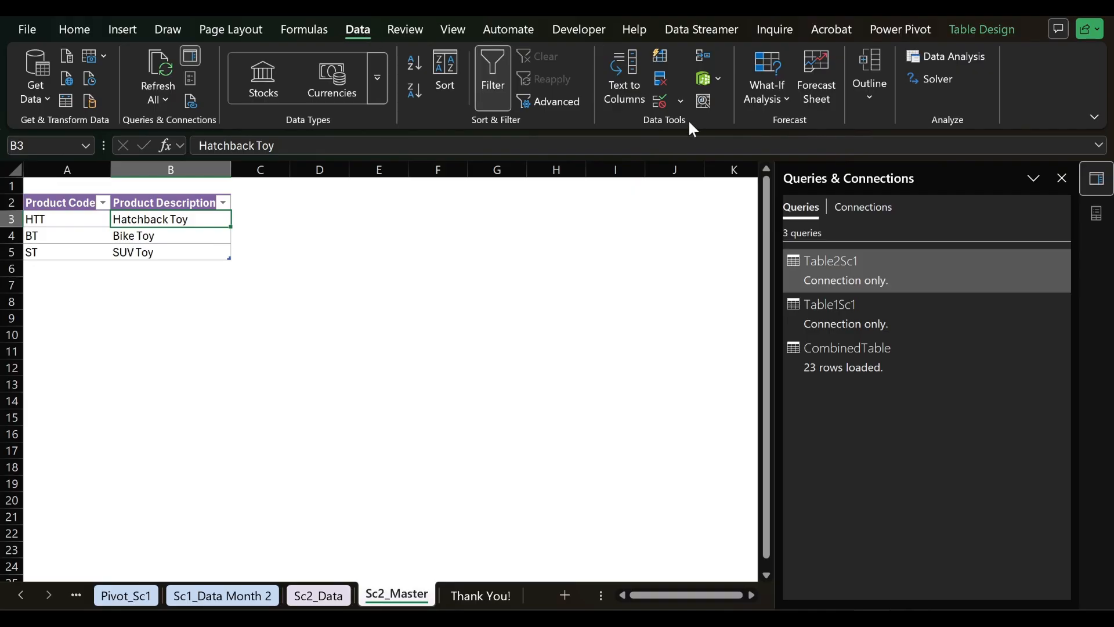
pyautogui.click(719, 81)
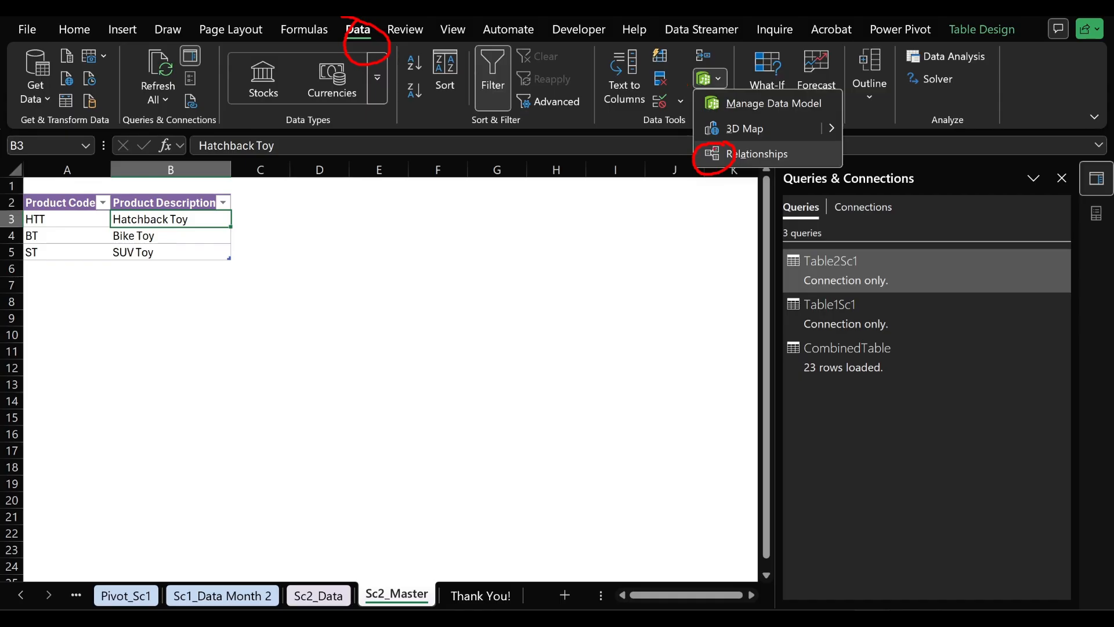
pyautogui.click(712, 119)
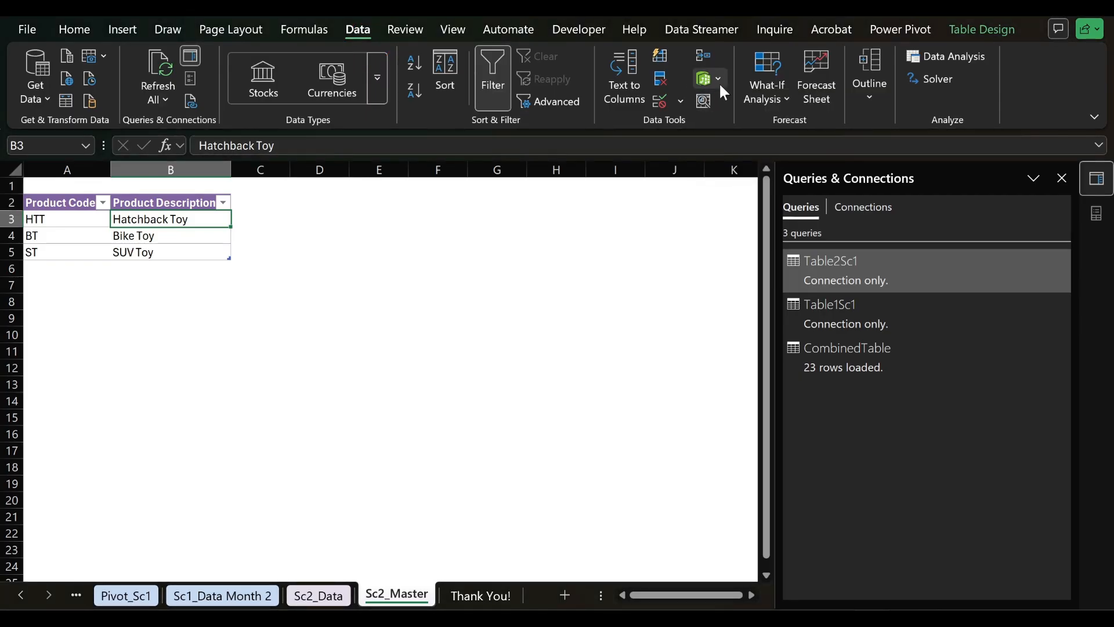
pyautogui.click(721, 84)
pyautogui.click(741, 154)
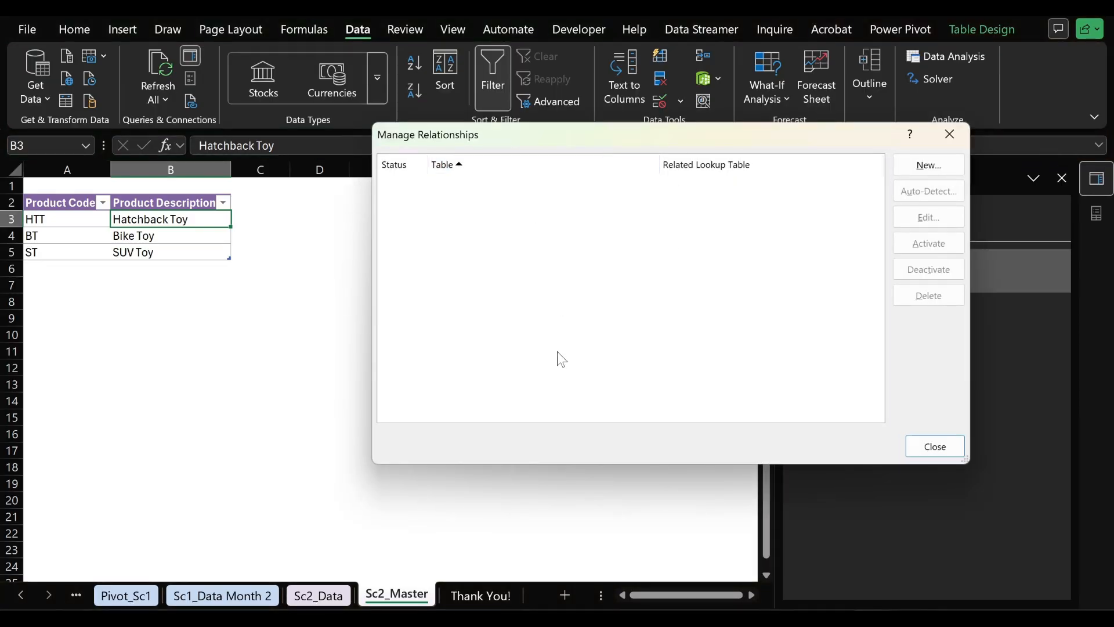
pyautogui.moveTo(629, 141); pyautogui.dragTo(519, 143)
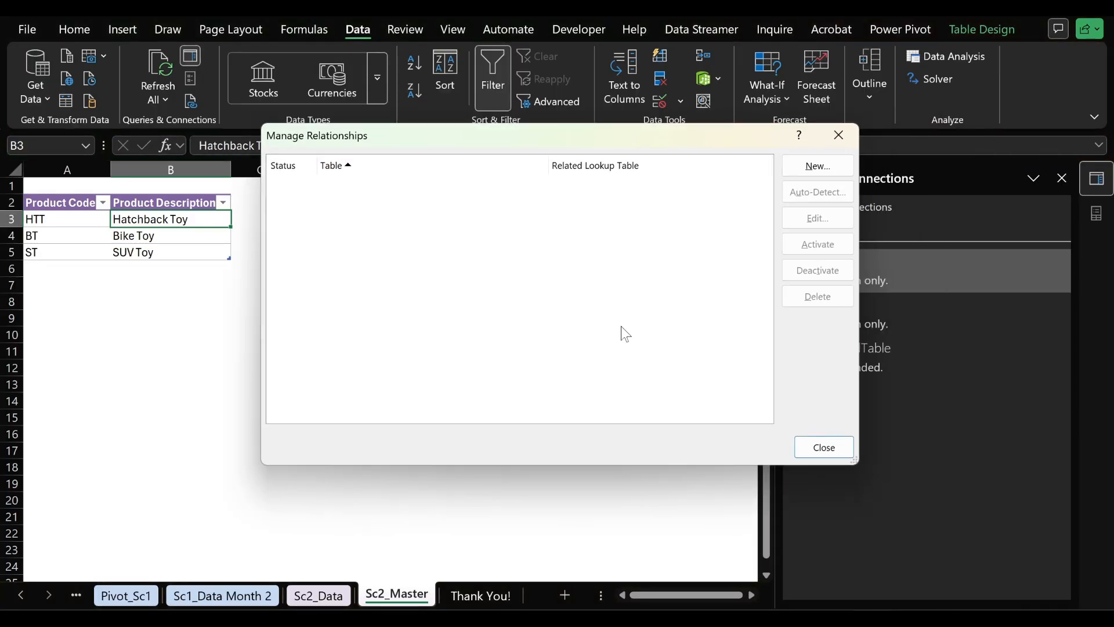
pyautogui.click(814, 168)
pyautogui.click(597, 275)
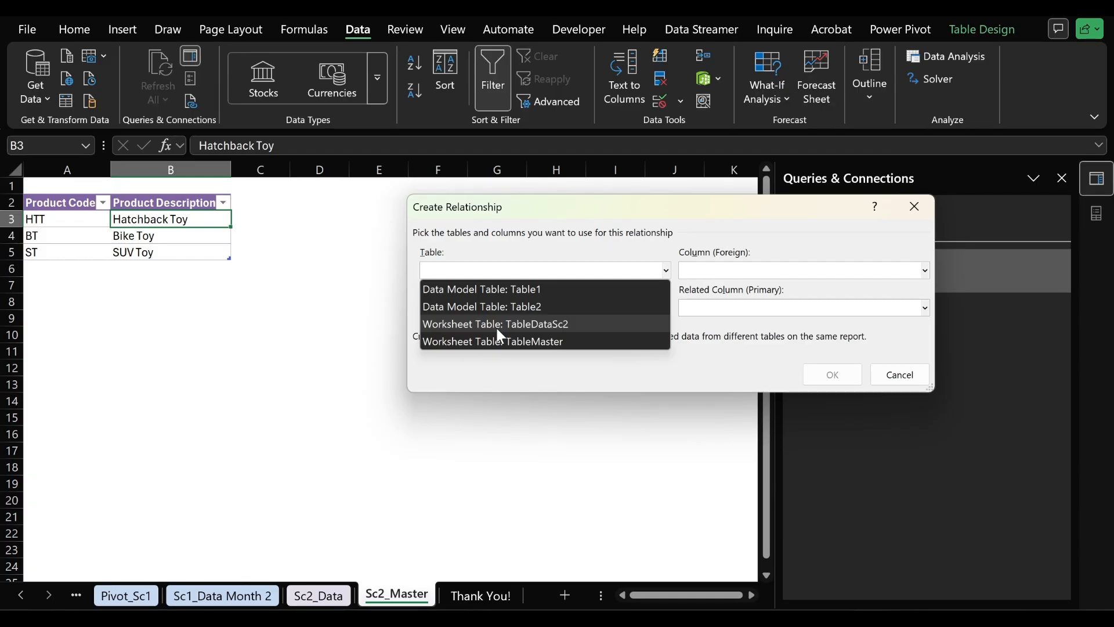
pyautogui.click(532, 325)
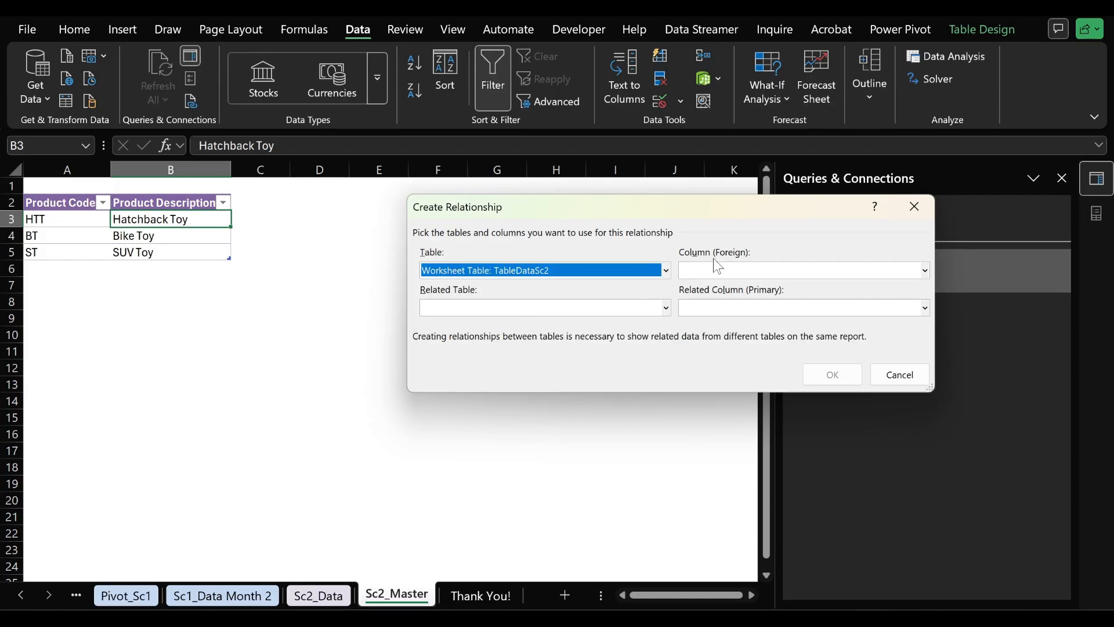
pyautogui.click(762, 275)
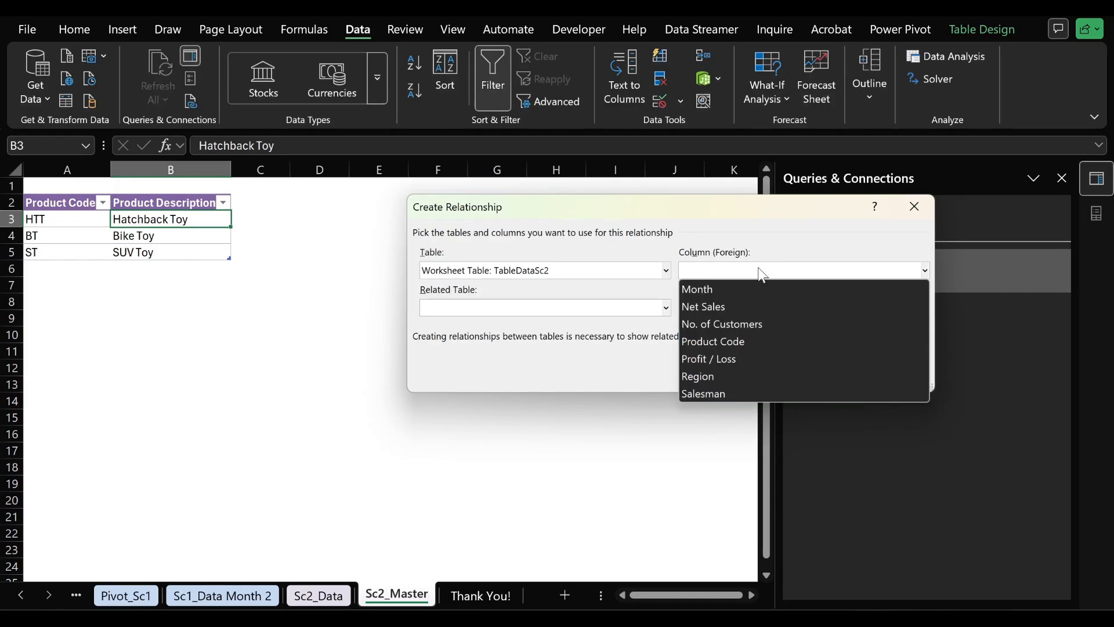
pyautogui.click(721, 340)
# - Set worksheet table TableMaster as the related table and Product Code as its primary column
pyautogui.click(549, 311)
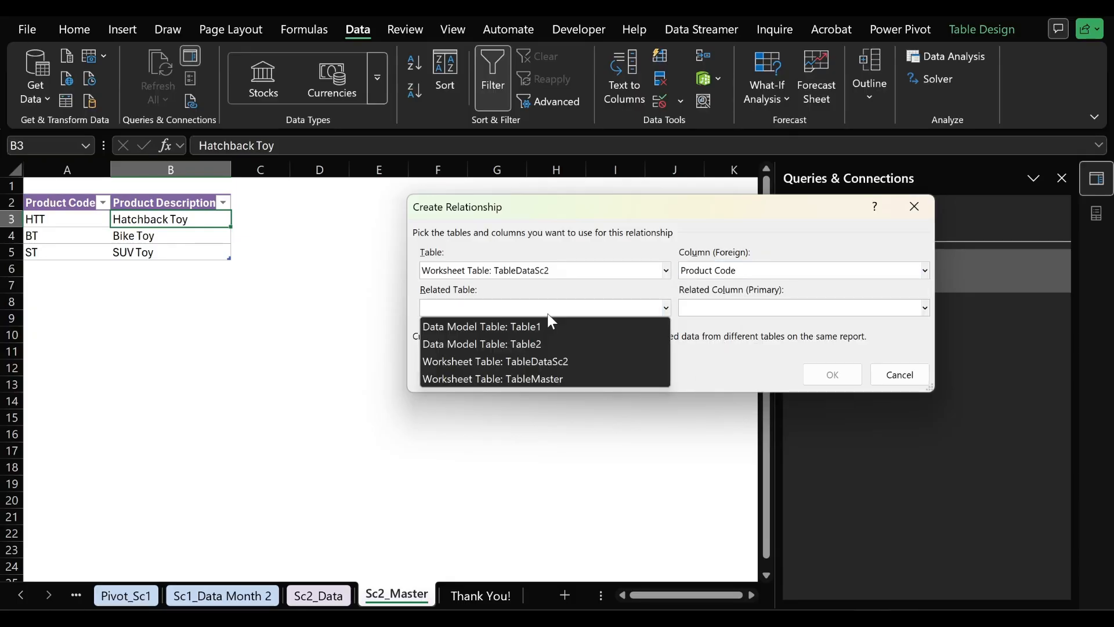
pyautogui.click(504, 379)
pyautogui.click(726, 308)
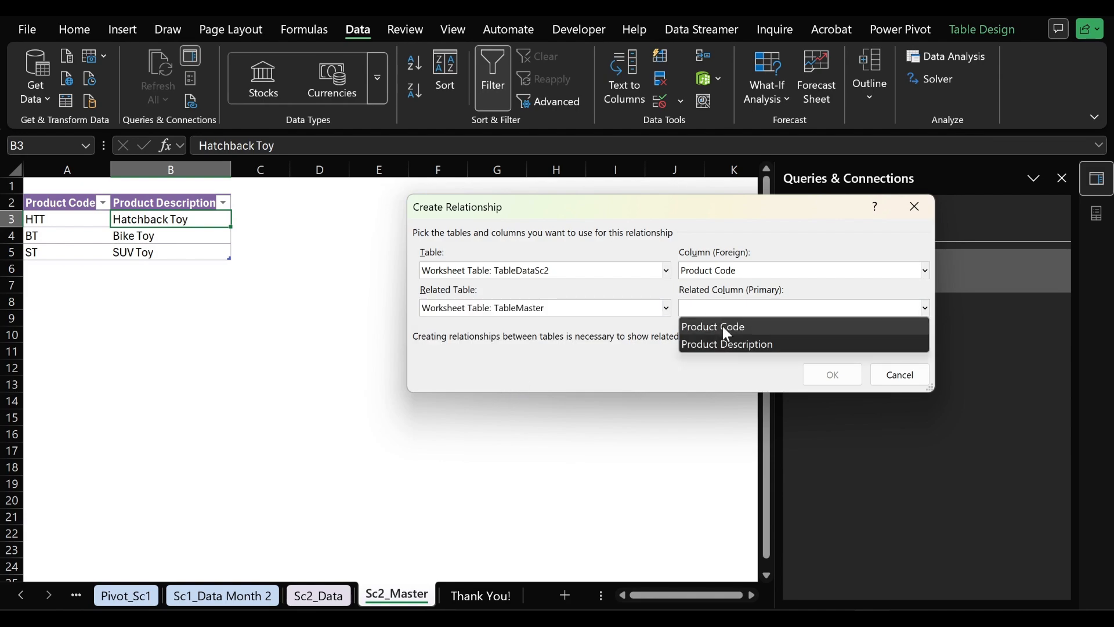
pyautogui.click(723, 326)
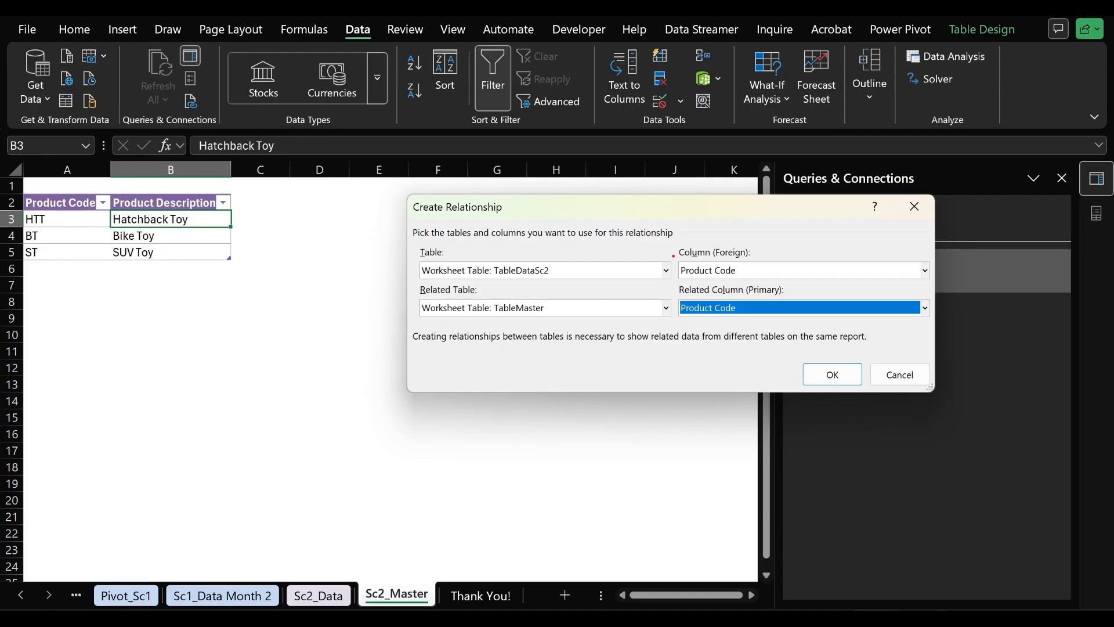
pyautogui.moveTo(673, 255); pyautogui.dragTo(789, 282)
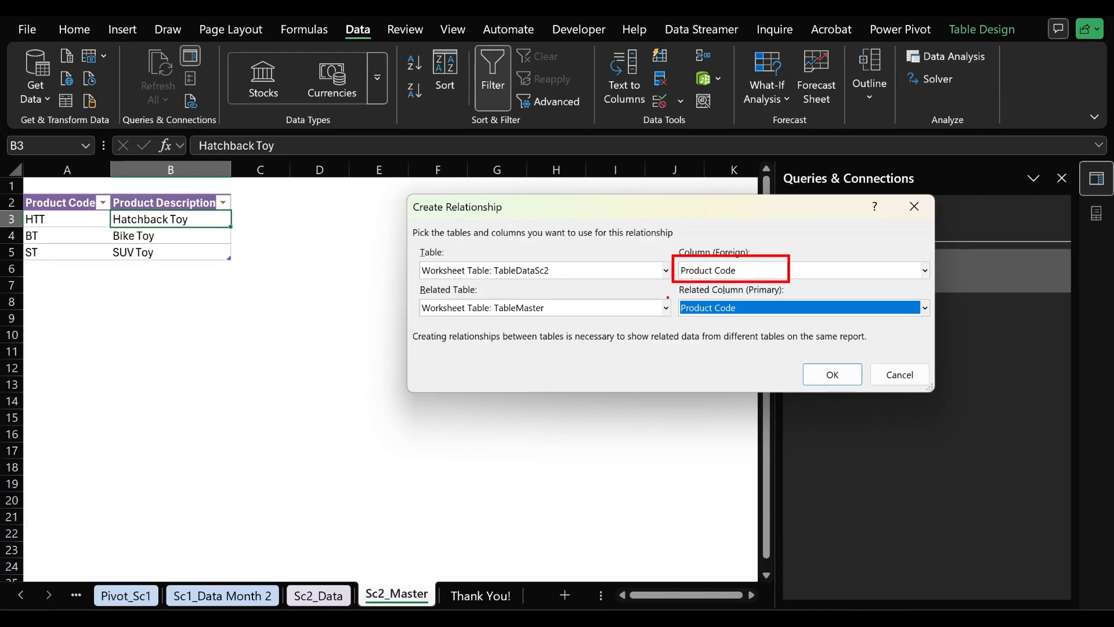
pyautogui.moveTo(676, 291)
pyautogui.mouseDown()
pyautogui.moveTo(815, 329)
pyautogui.moveTo(781, 223)
pyautogui.moveTo(773, 249)
pyautogui.mouseUp()
pyautogui.moveTo(766, 231)
pyautogui.mouseDown()
pyautogui.moveTo(773, 247)
pyautogui.moveTo(801, 229)
pyautogui.mouseUp()
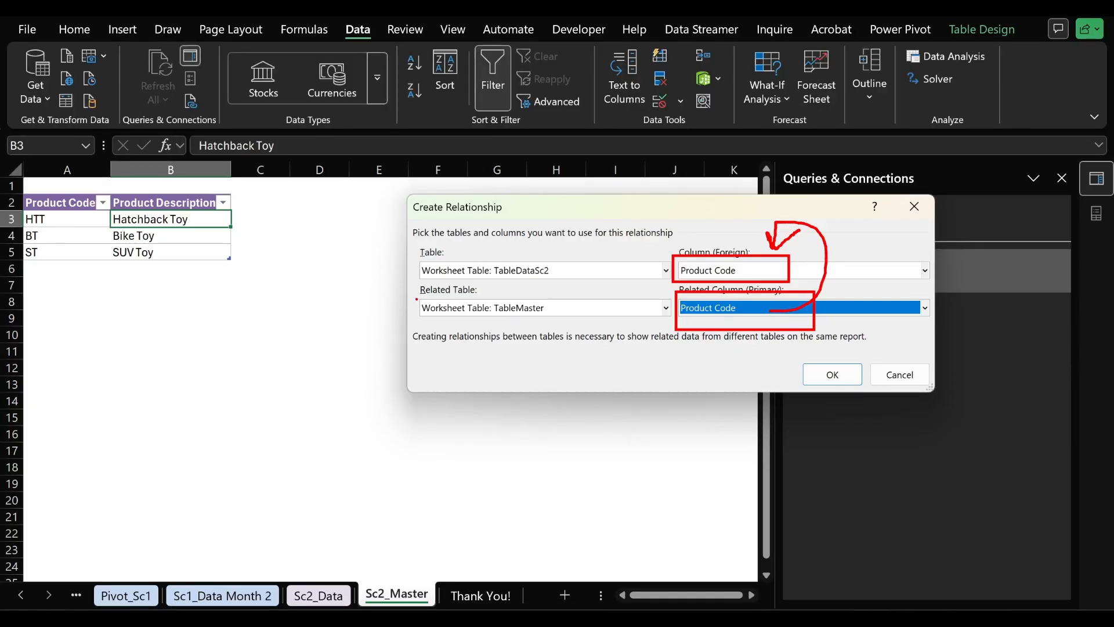
pyautogui.moveTo(414, 294); pyautogui.dragTo(628, 329)
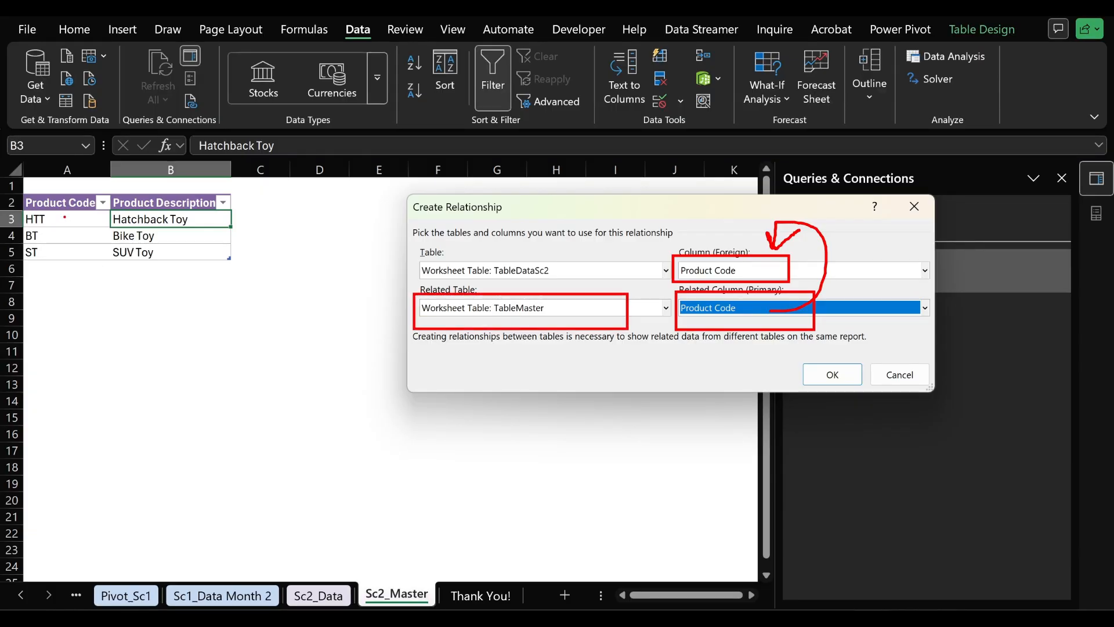
pyautogui.moveTo(62, 221); pyautogui.dragTo(94, 220)
pyautogui.moveTo(54, 272); pyautogui.dragTo(100, 265)
pyautogui.press('Escape')
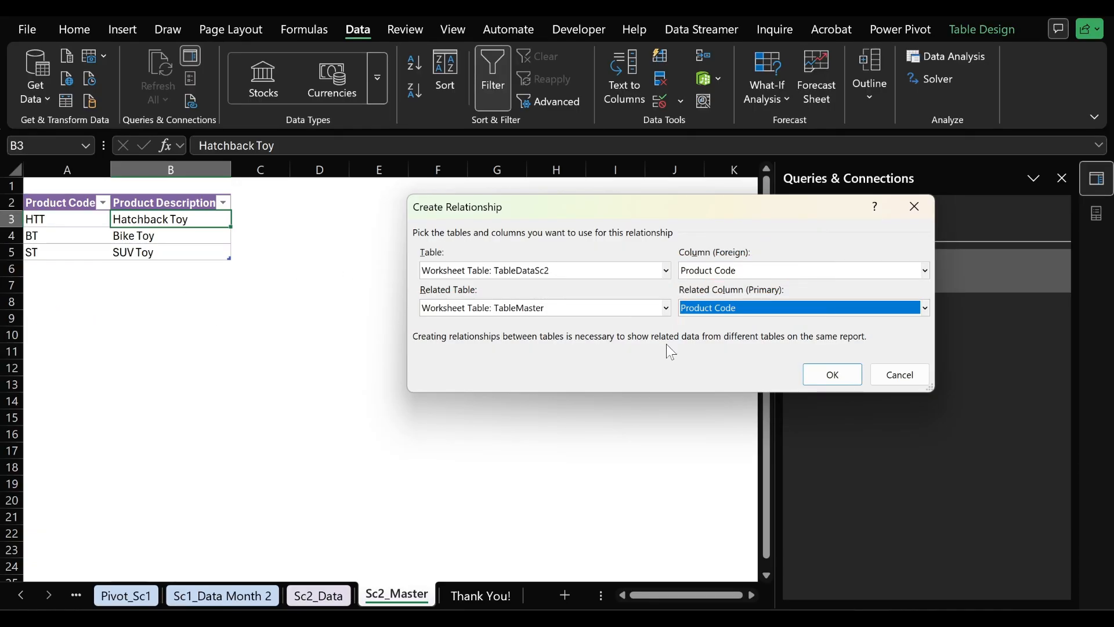
# - Create the defined relationship and close the relationship manager
pyautogui.click(834, 383)
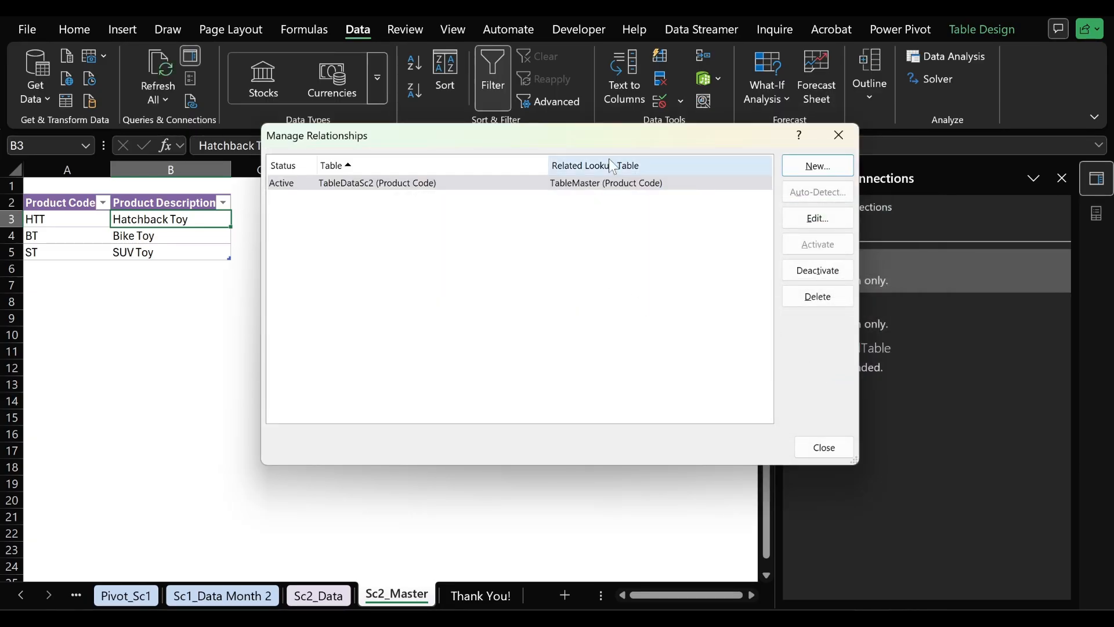
pyautogui.click(623, 183)
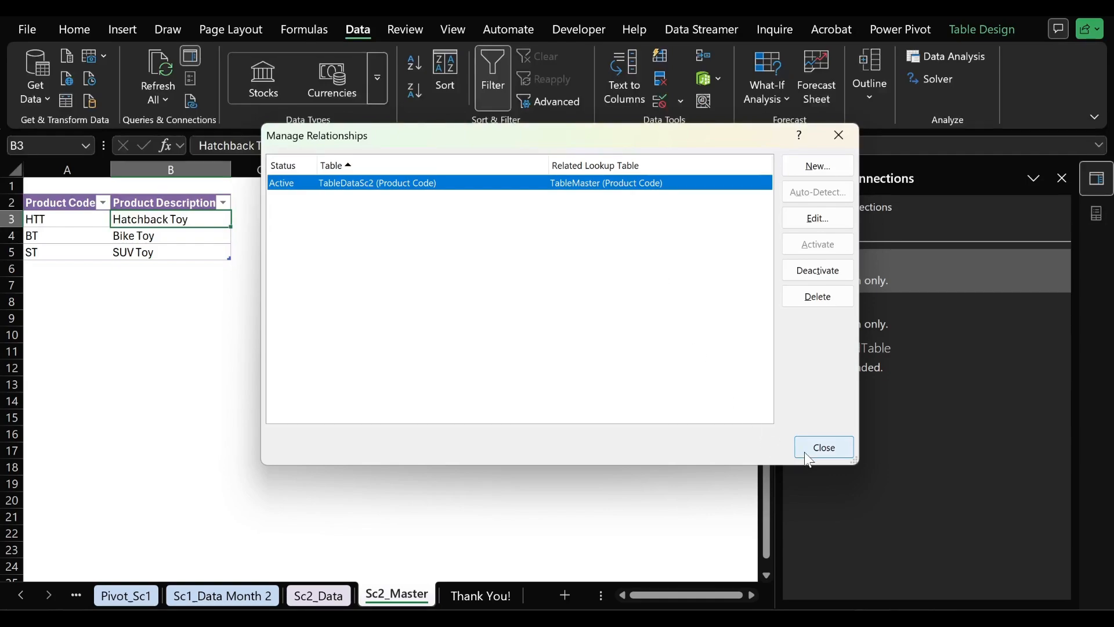
pyautogui.click(824, 447)
pyautogui.click(352, 249)
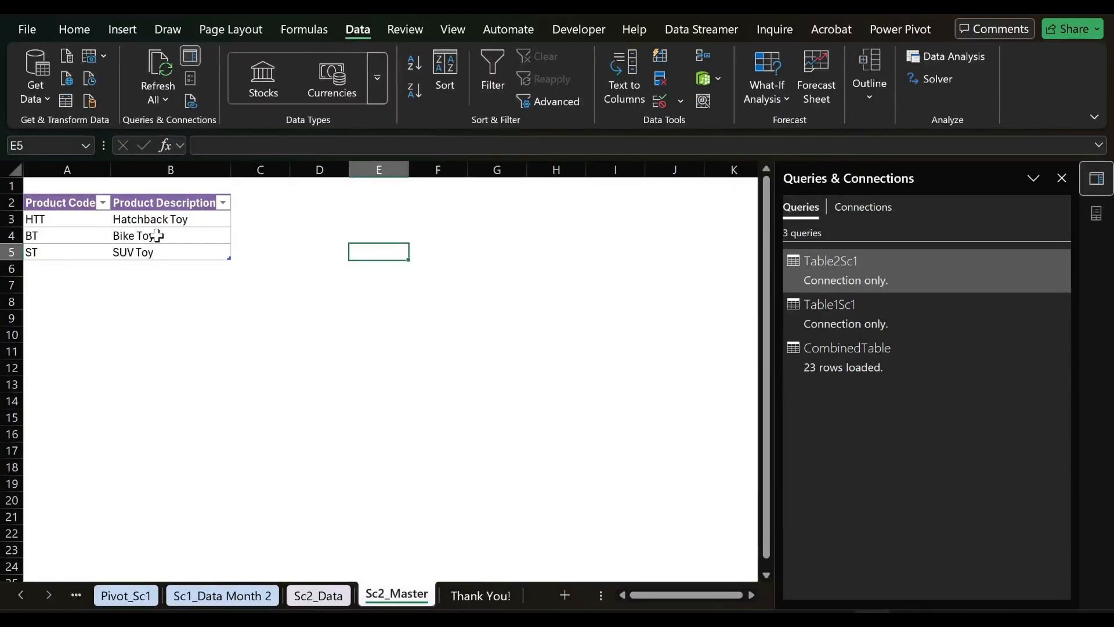
# - Insert a PivotTable based on the workbook's data model on a new worksheet
pyautogui.click(192, 225)
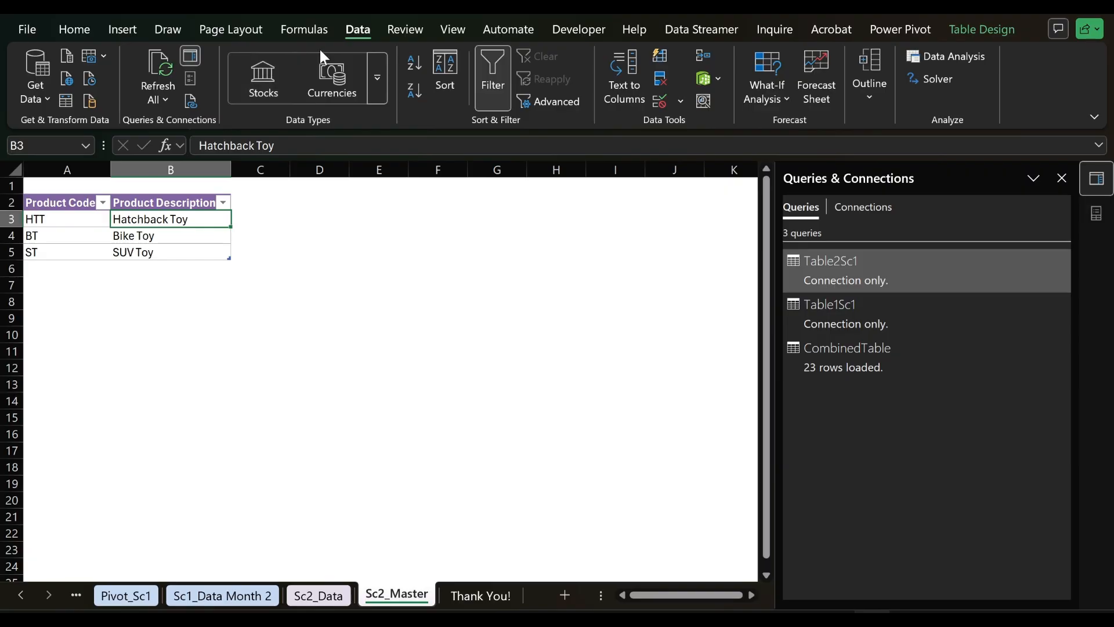
pyautogui.click(124, 29)
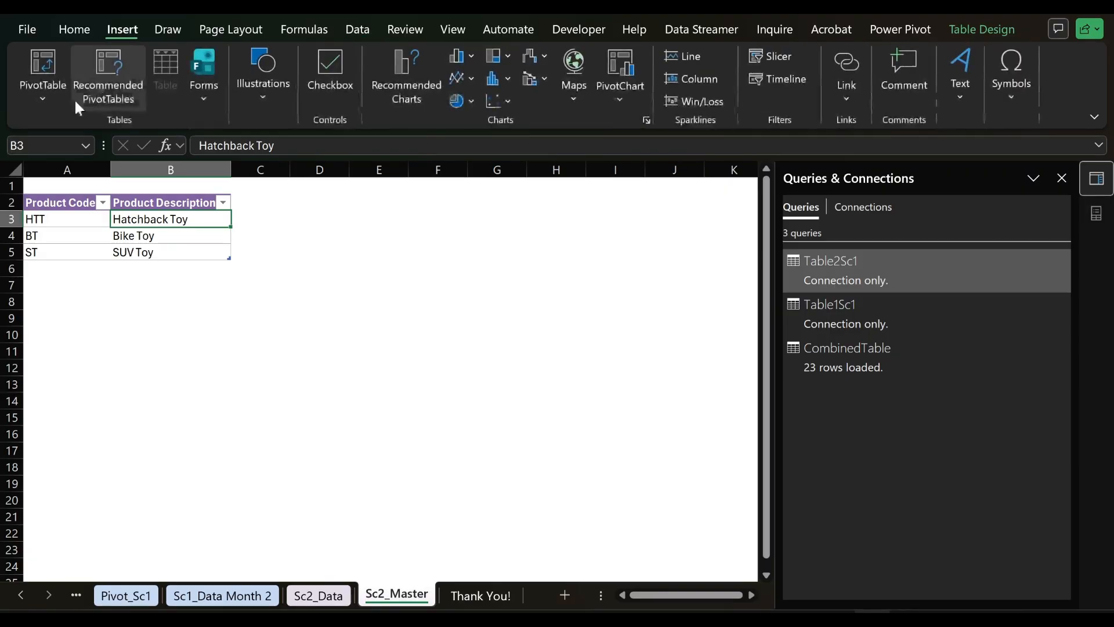
pyautogui.click(42, 91)
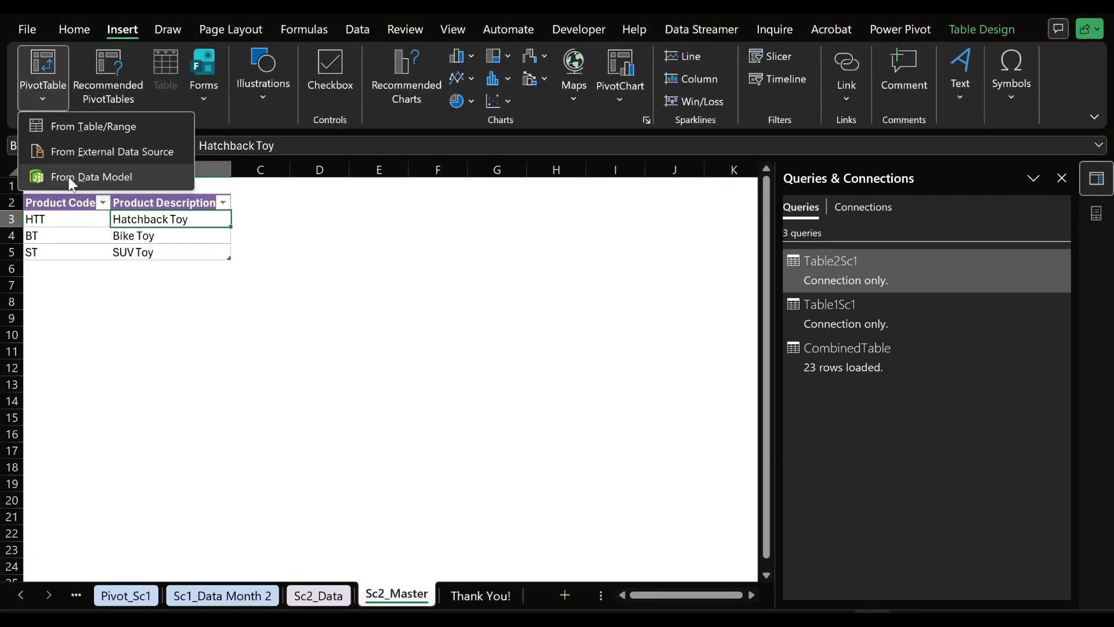
pyautogui.click(68, 177)
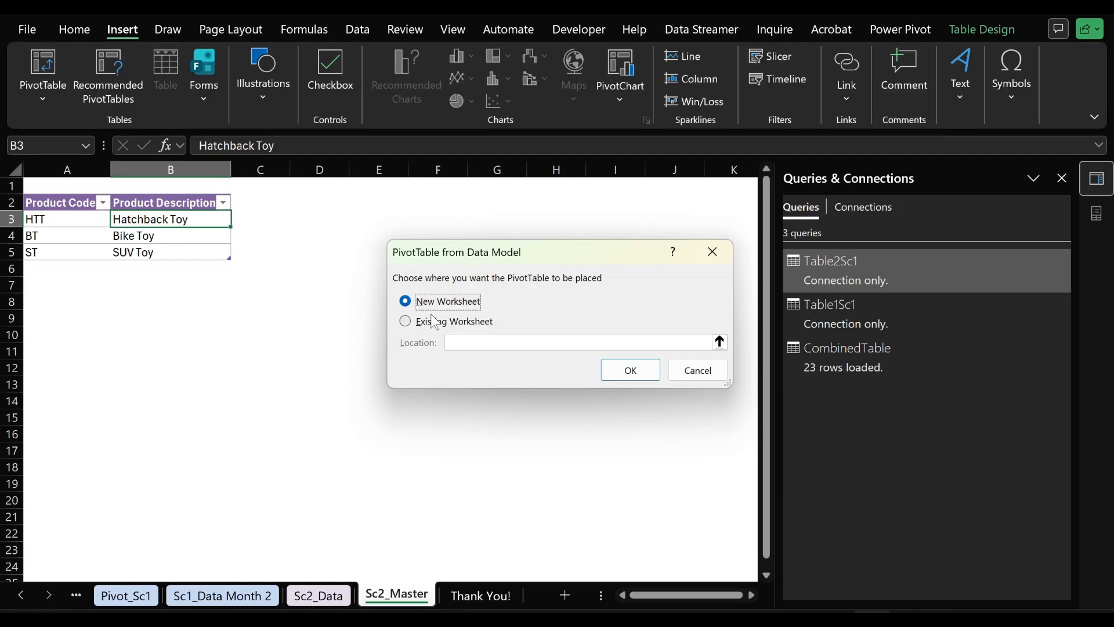
pyautogui.click(632, 375)
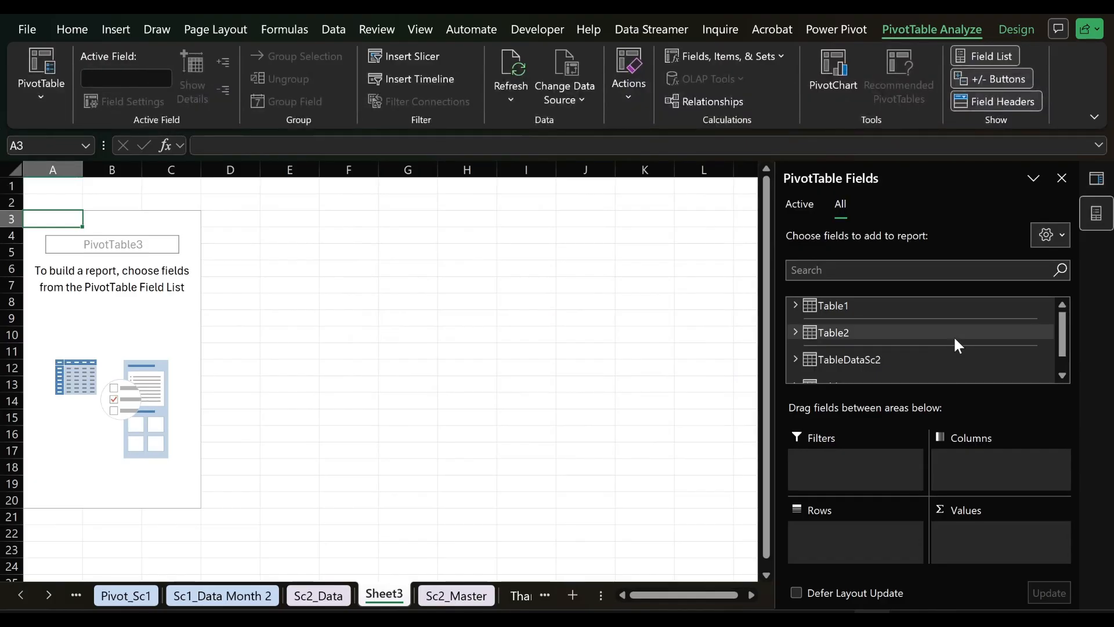
# - Add TableDataSc2 and TableMaster to the PivotTable's active tables and display only the active tables' fields
pyautogui.scroll(-1, 955, 339)
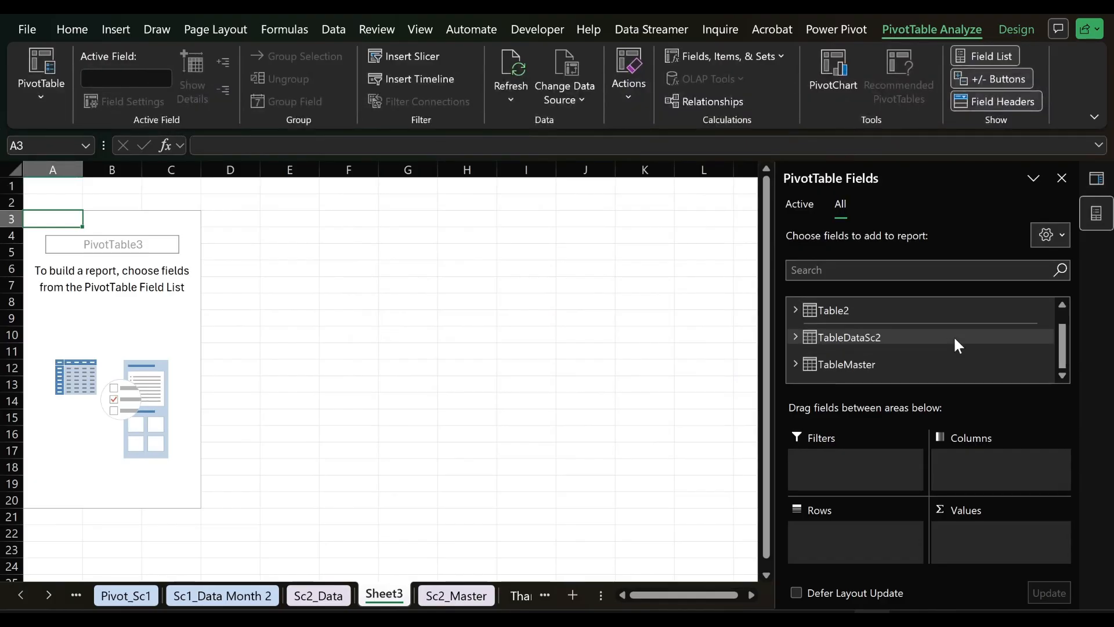
pyautogui.rightClick(842, 341)
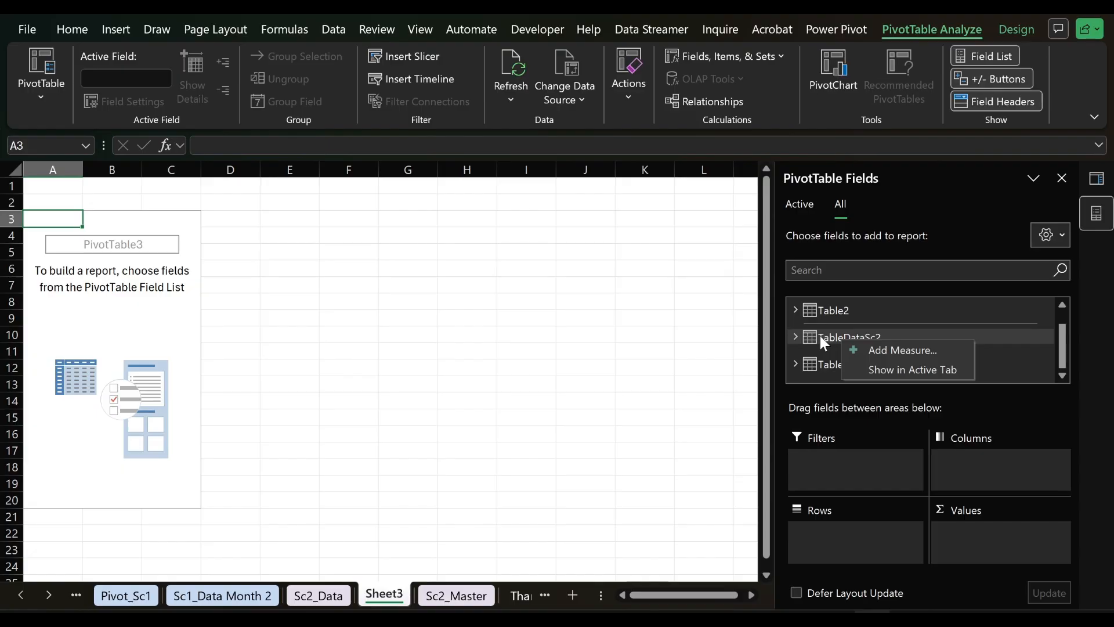
pyautogui.click(821, 335)
pyautogui.click(837, 309)
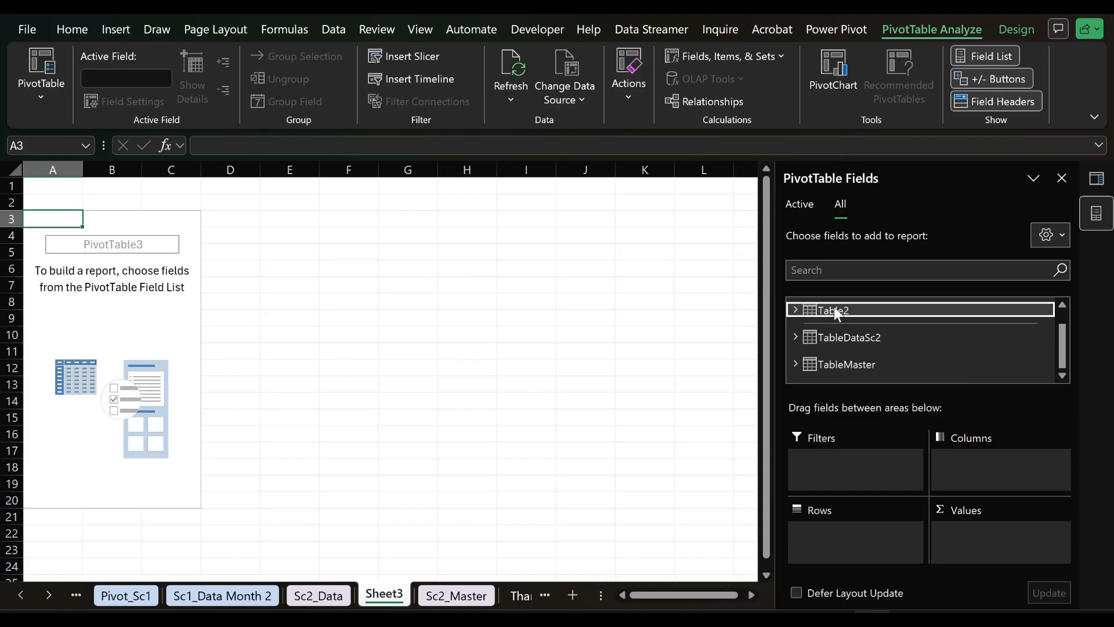
pyautogui.click(835, 308)
pyautogui.click(835, 308)
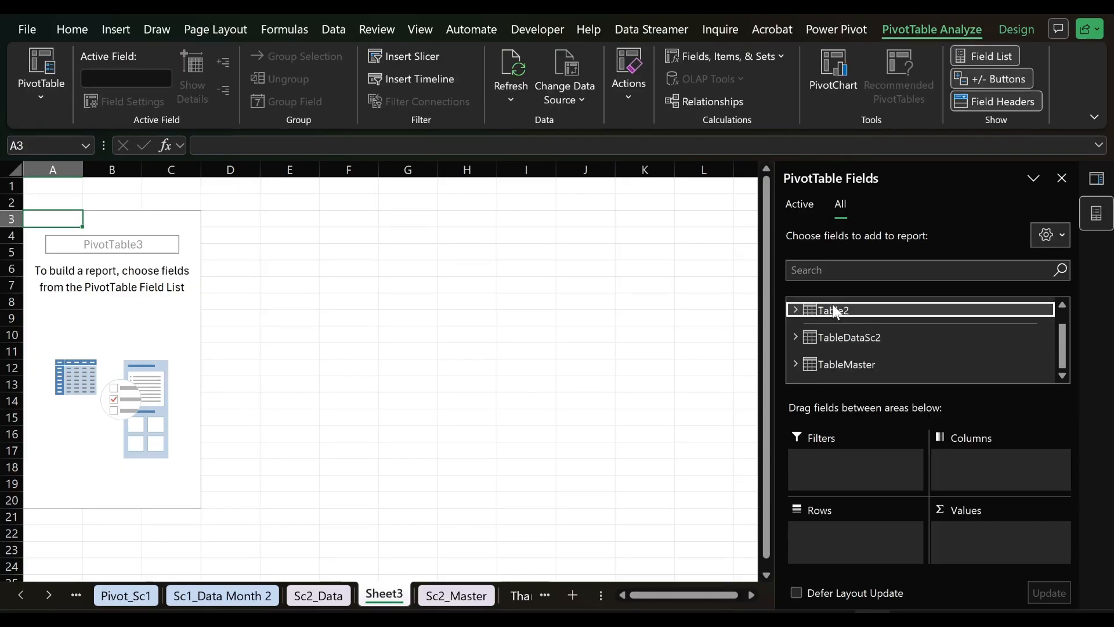
pyautogui.rightClick(840, 335)
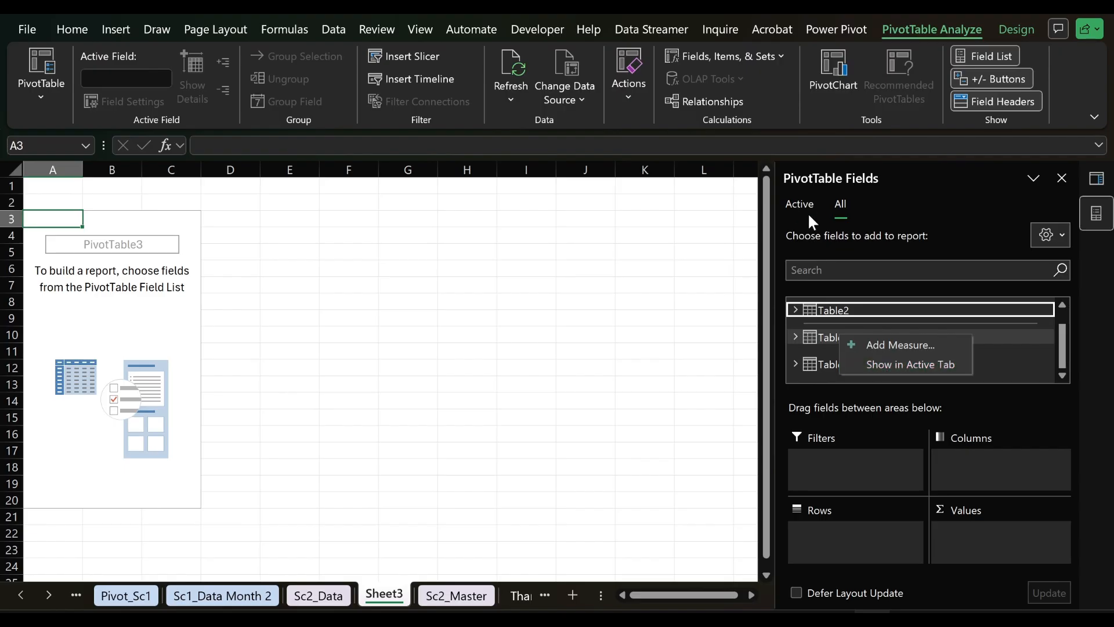
pyautogui.click(876, 364)
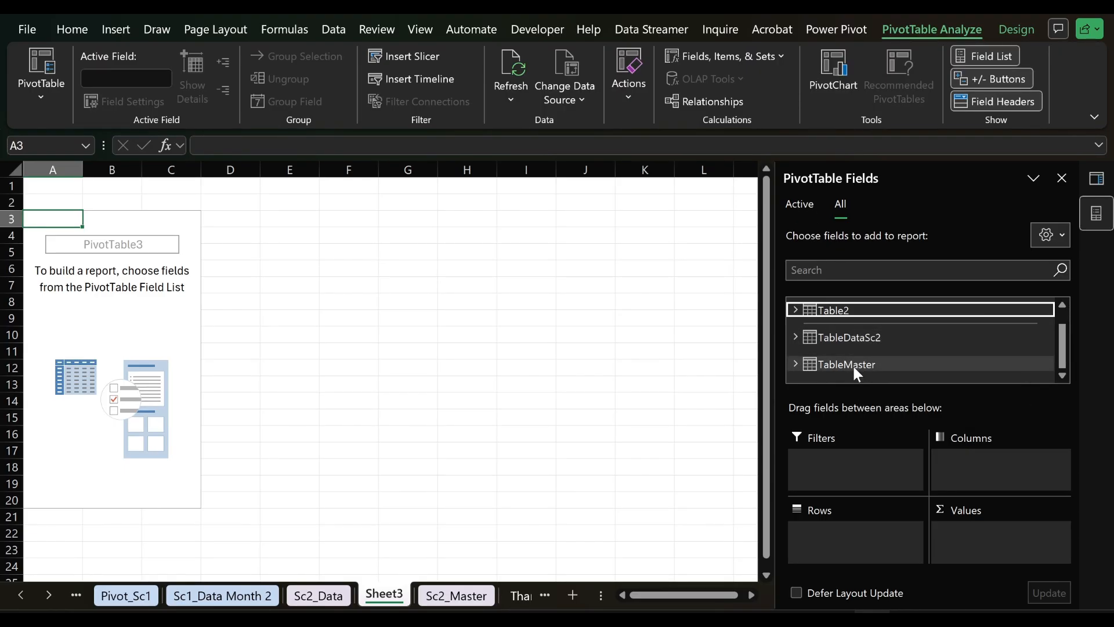
pyautogui.rightClick(852, 364)
pyautogui.click(896, 389)
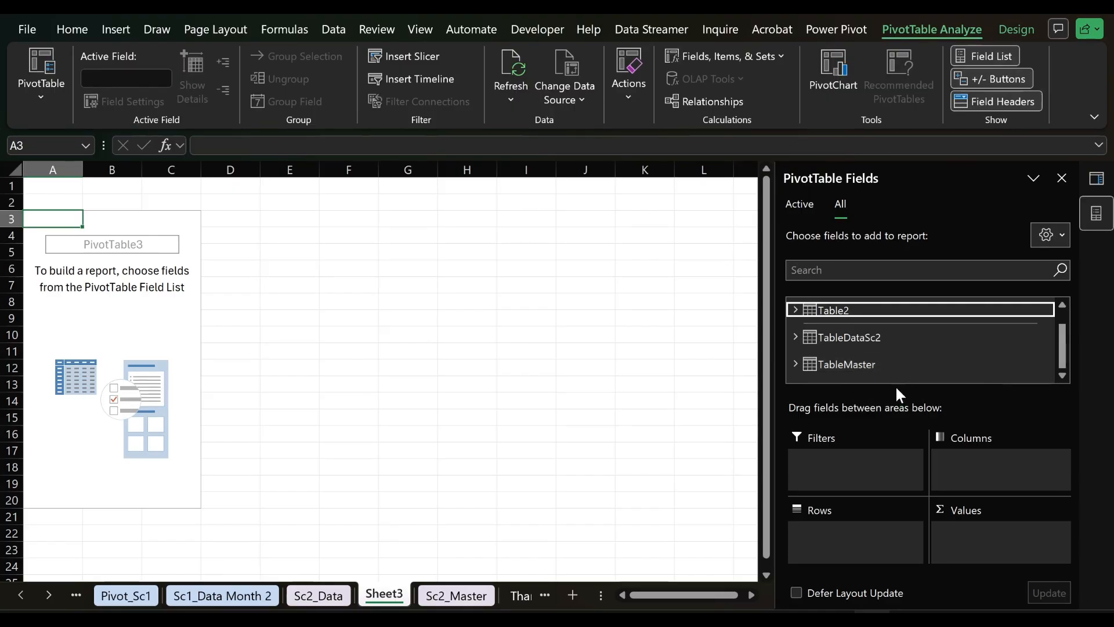
pyautogui.click(801, 204)
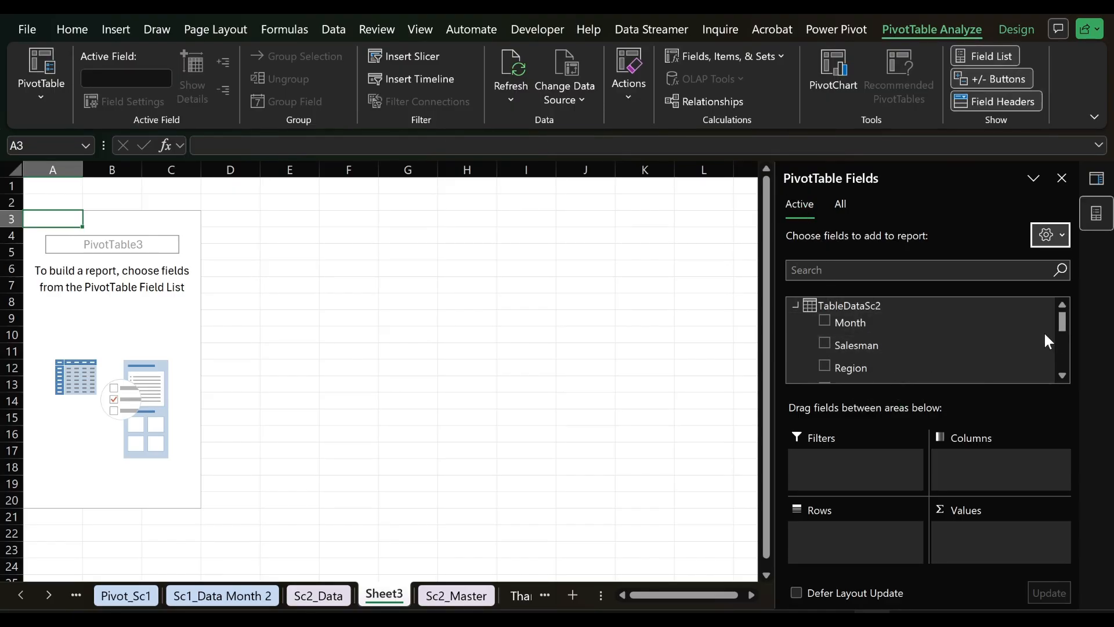
# - Build the PivotTable with TableMaster's Product Description as rows and TableDataSc2's Net Sales and Profit / Loss as summed values
pyautogui.moveTo(1064, 324); pyautogui.dragTo(1071, 363)
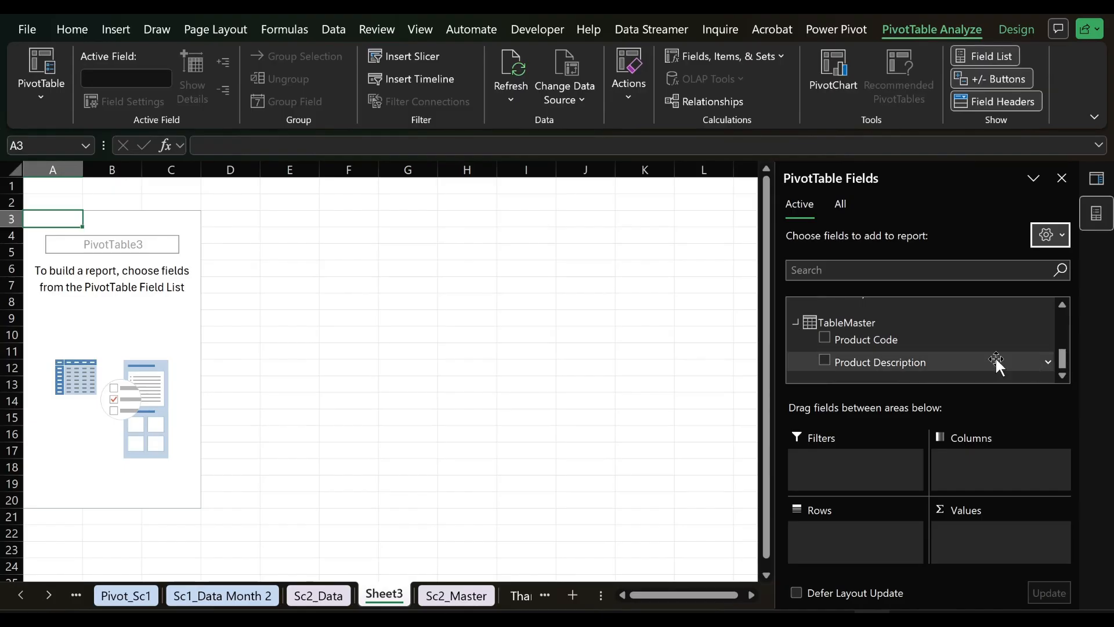
pyautogui.moveTo(904, 358)
pyautogui.mouseDown()
pyautogui.moveTo(836, 493)
pyautogui.moveTo(852, 530)
pyautogui.mouseUp()
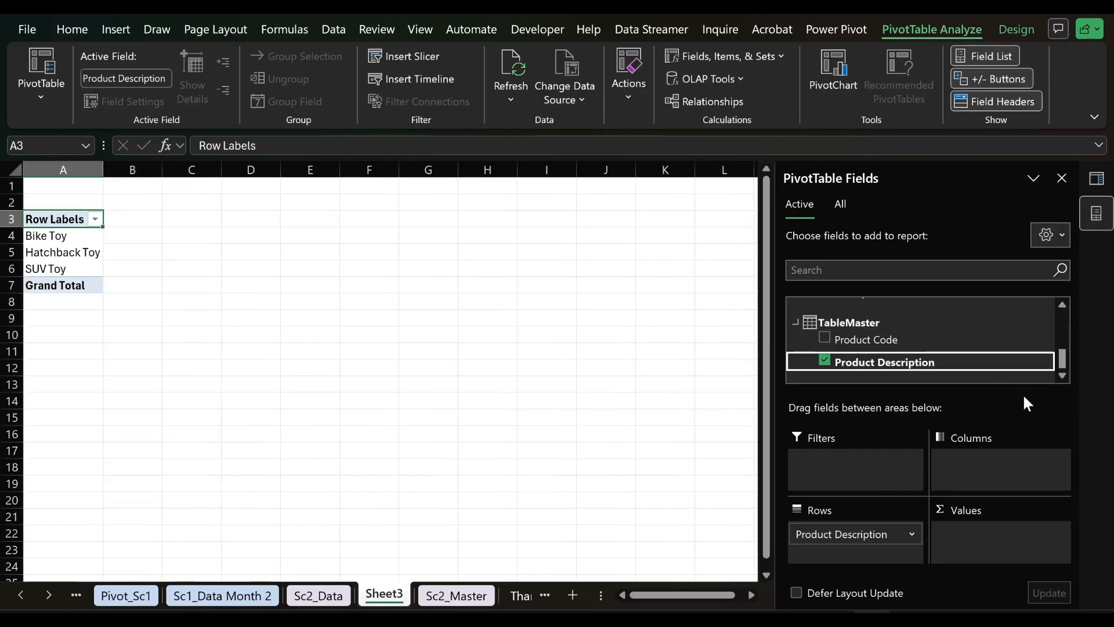
pyautogui.scroll(3, 1063, 354)
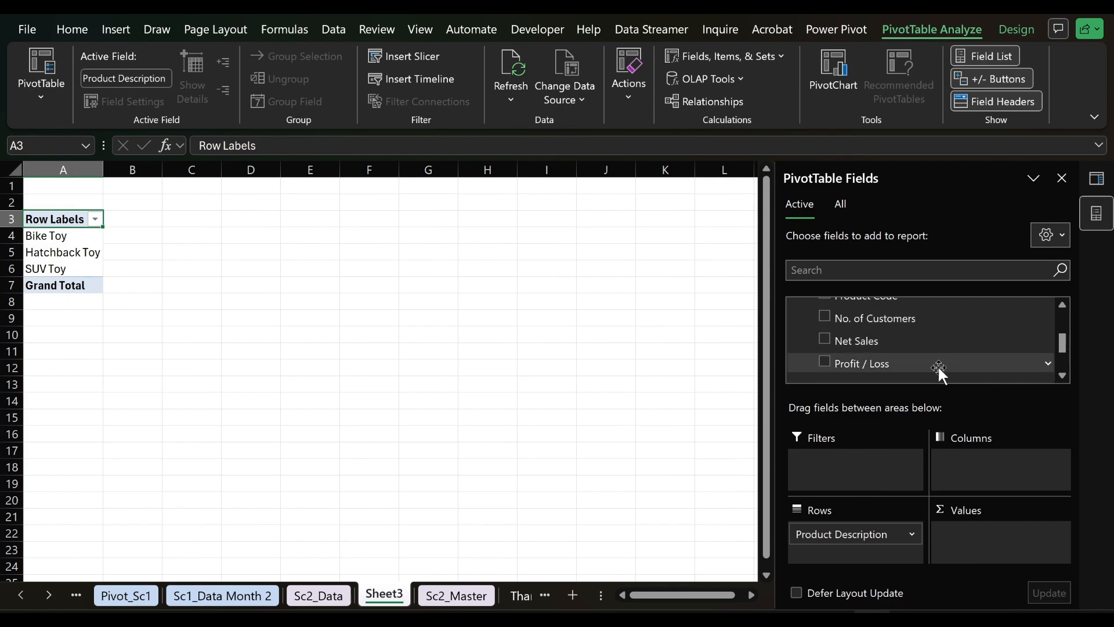
pyautogui.moveTo(888, 343); pyautogui.dragTo(998, 534)
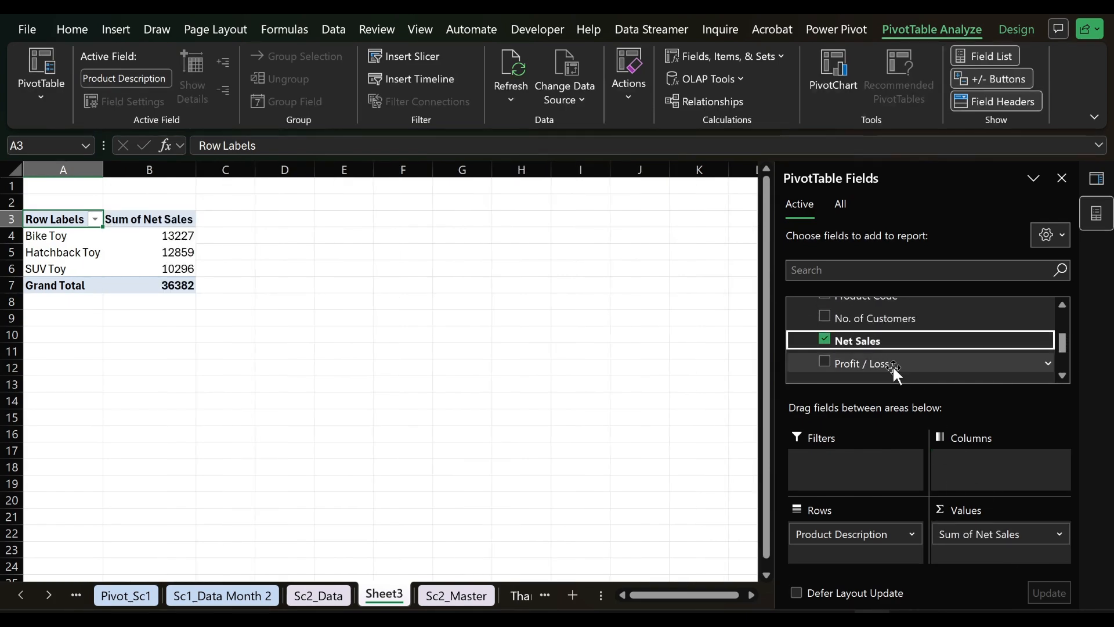
pyautogui.moveTo(932, 442); pyautogui.dragTo(993, 549)
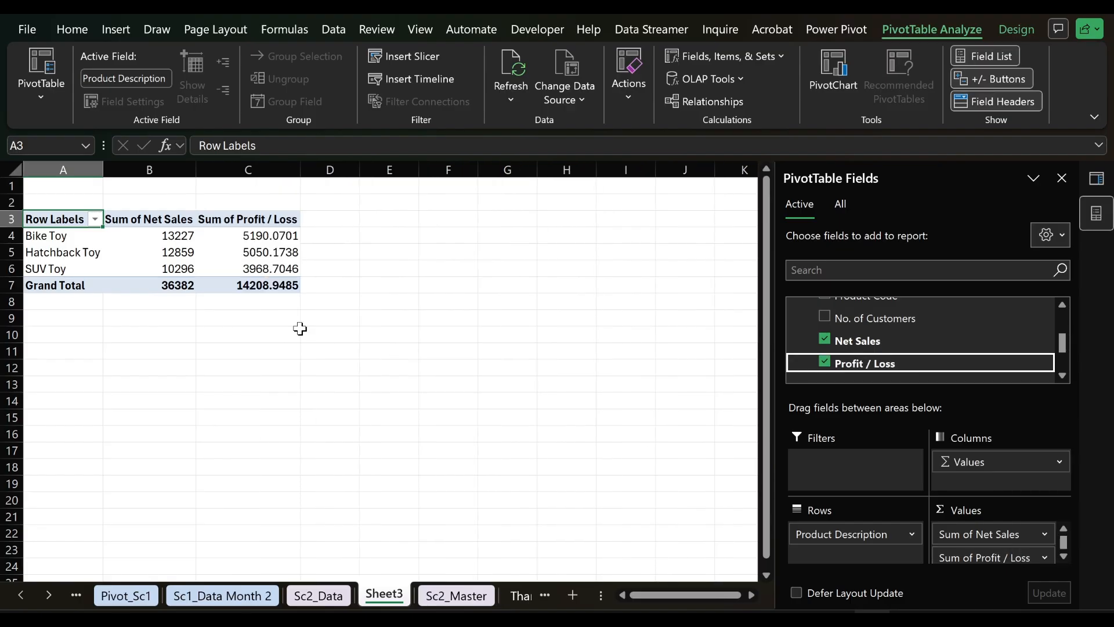
# - Go to the Thank You! sheet and hide the list of queries and connections
pyautogui.click(247, 238)
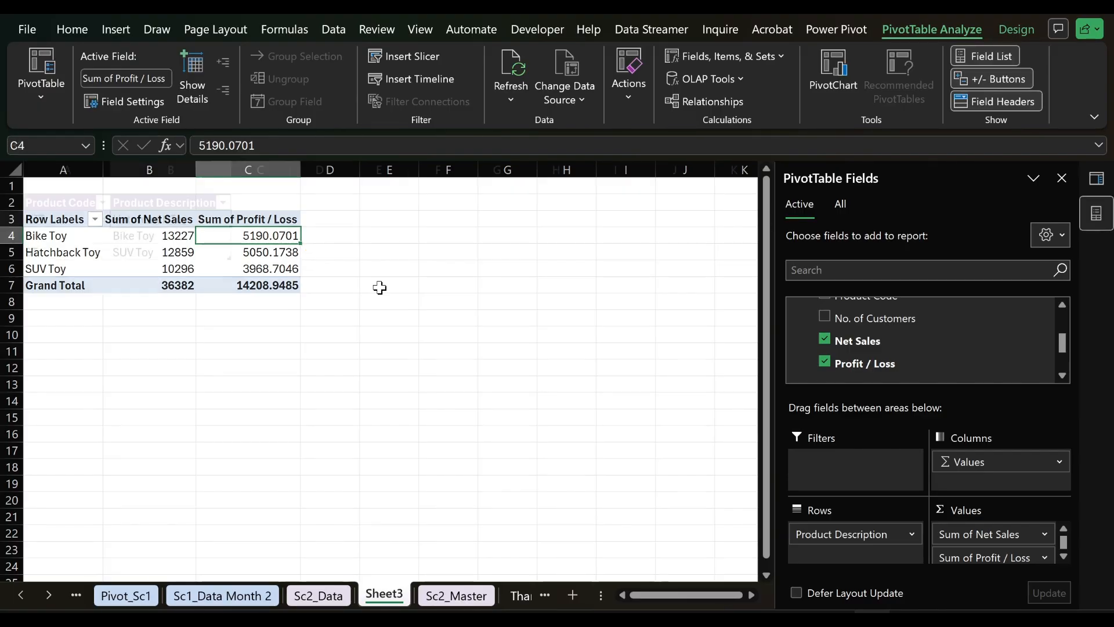
pyautogui.hotkey('ctrl', 'pagedown')
pyautogui.hotkey('ctrl', 'pagedown')
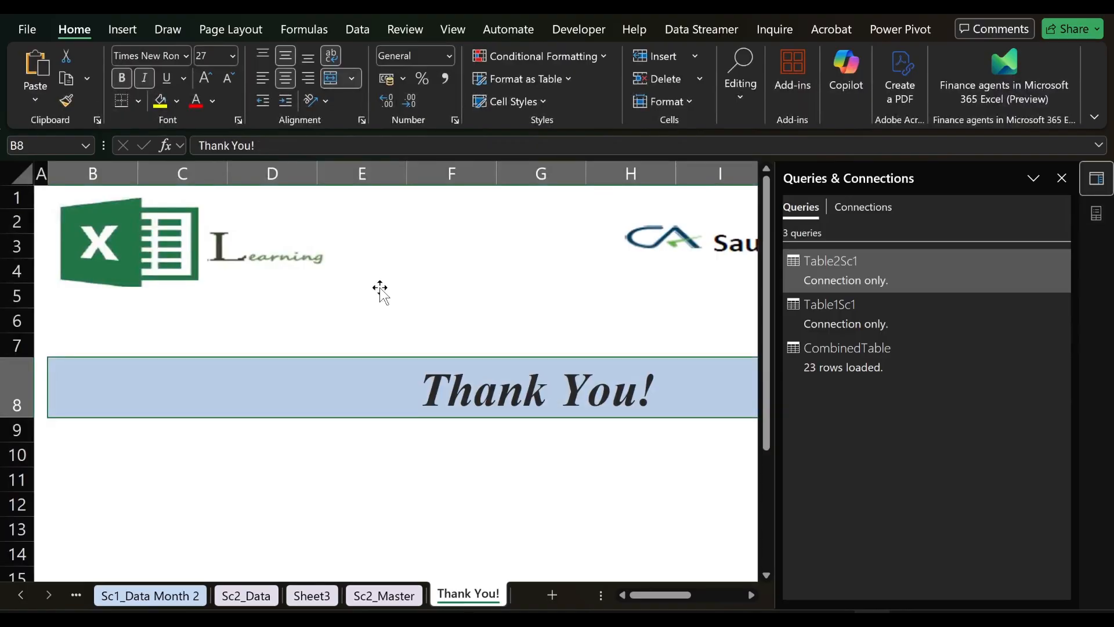
pyautogui.click(1062, 177)
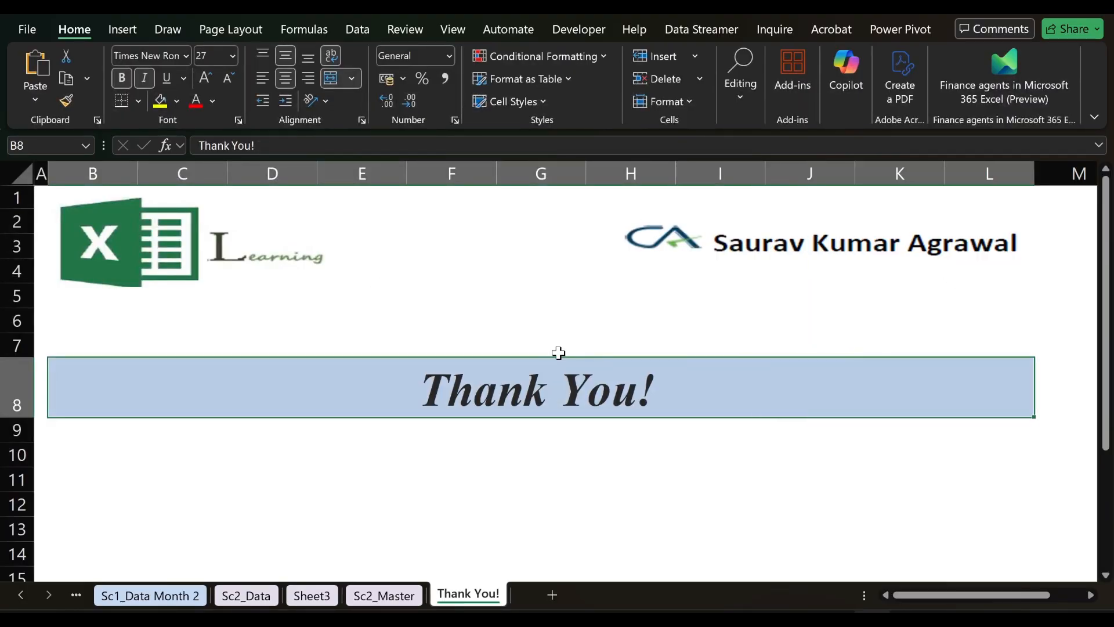